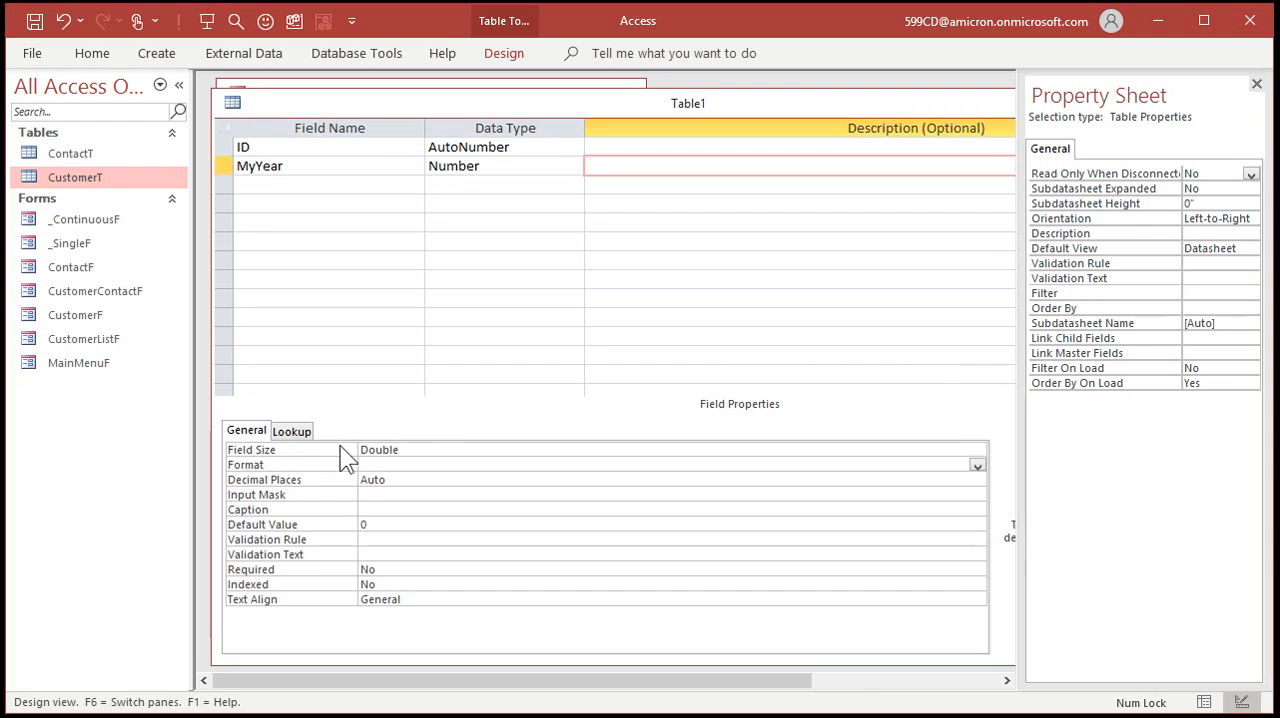
Clear the default value of the MyYear field.
click(393, 524)
click(320, 522)
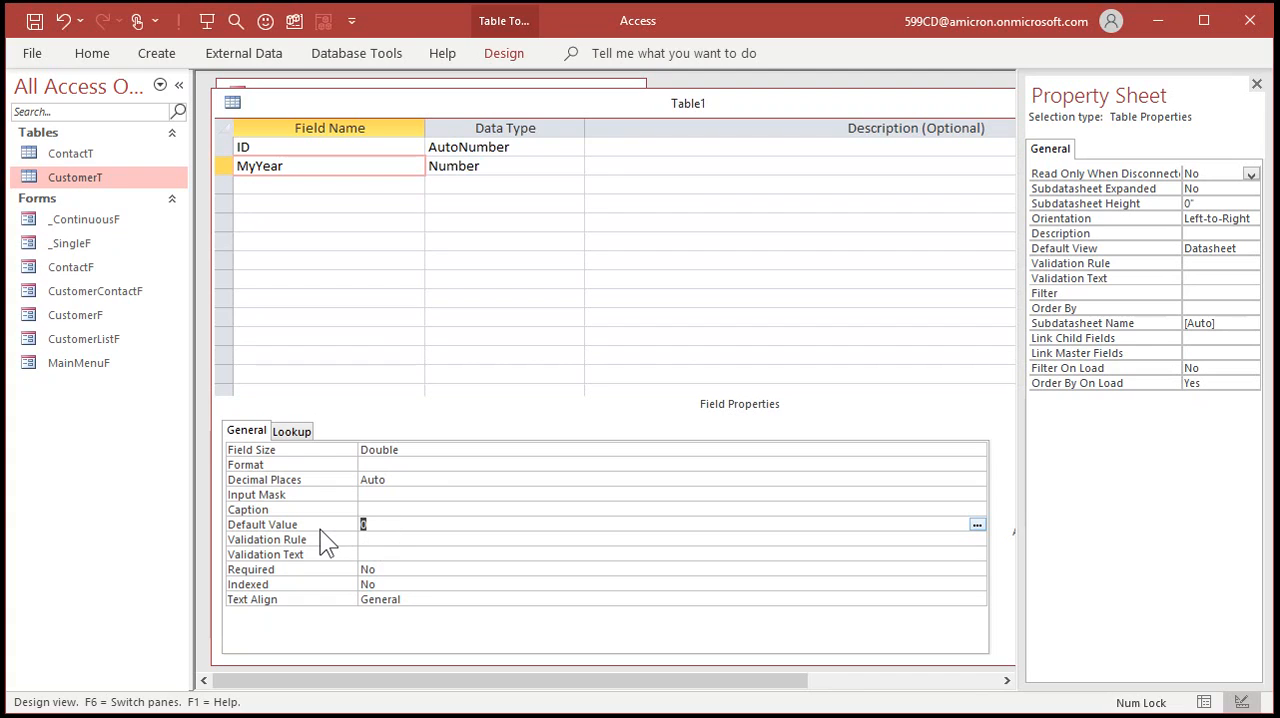
key(Delete)
Add a field named MyMonth with the Number data type below MyYear.
click(346, 185)
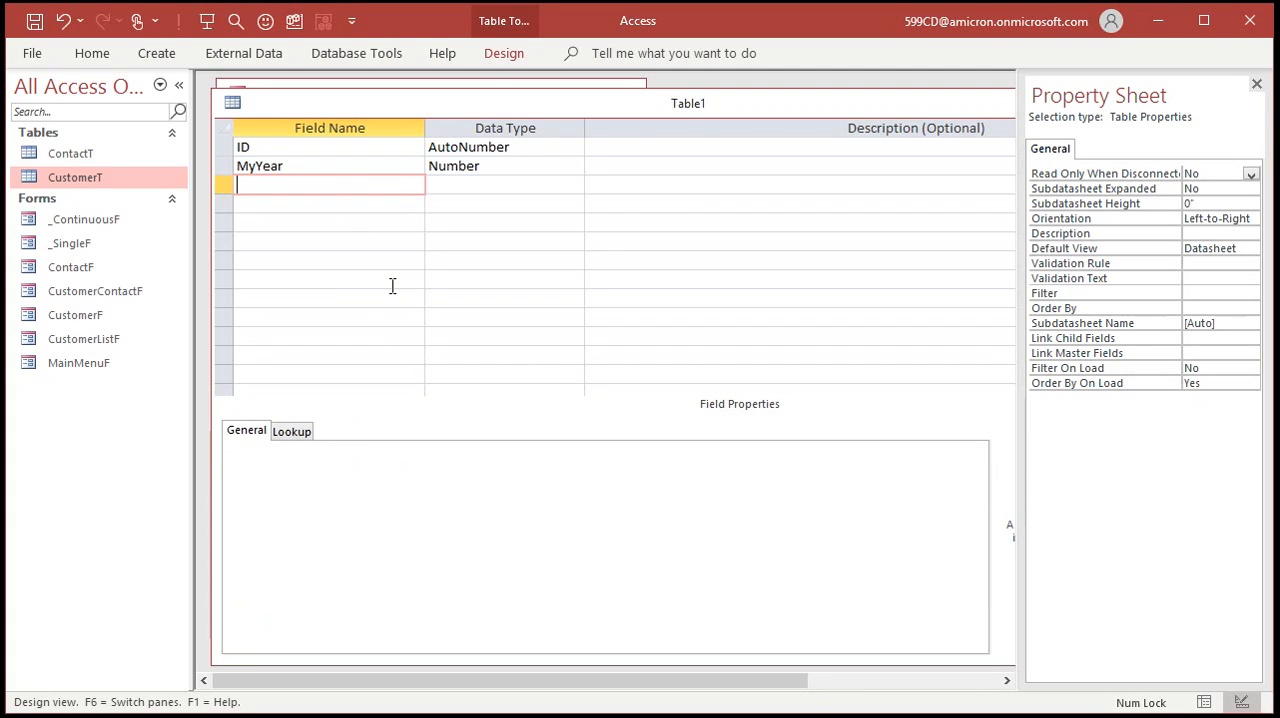
text(MyMonth)
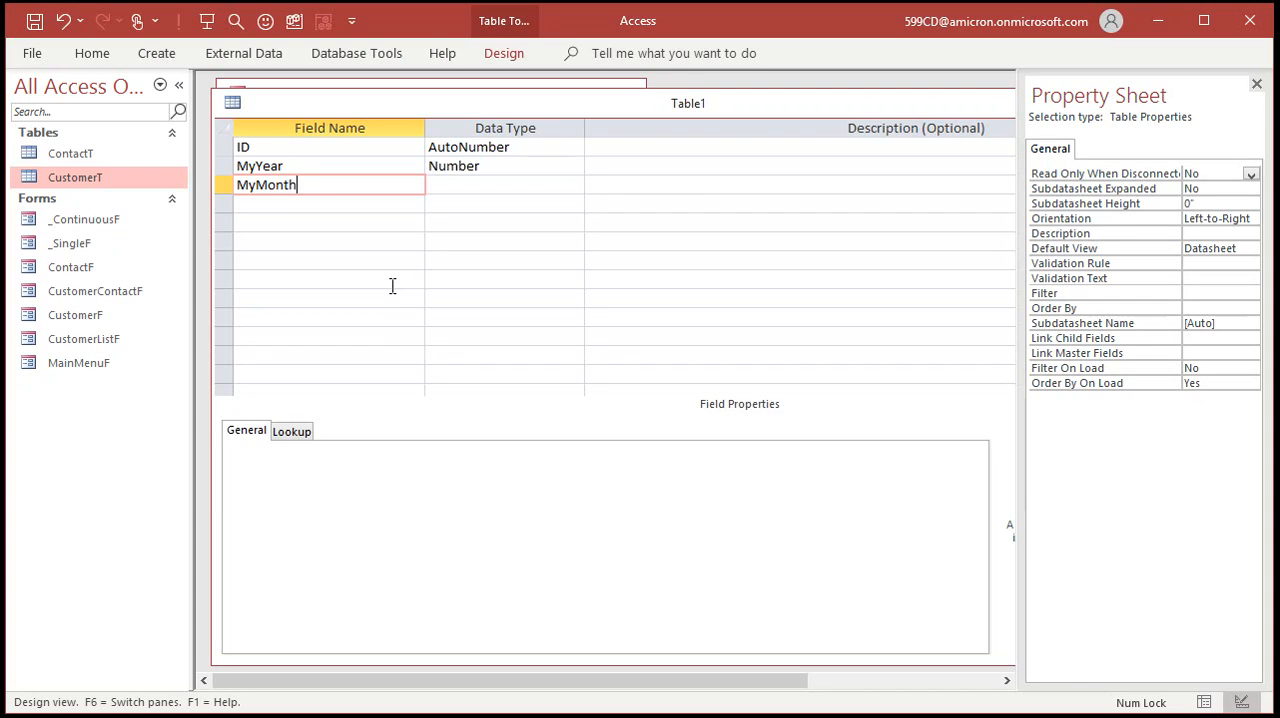
key(Tab)
text(num)
key(Tab)
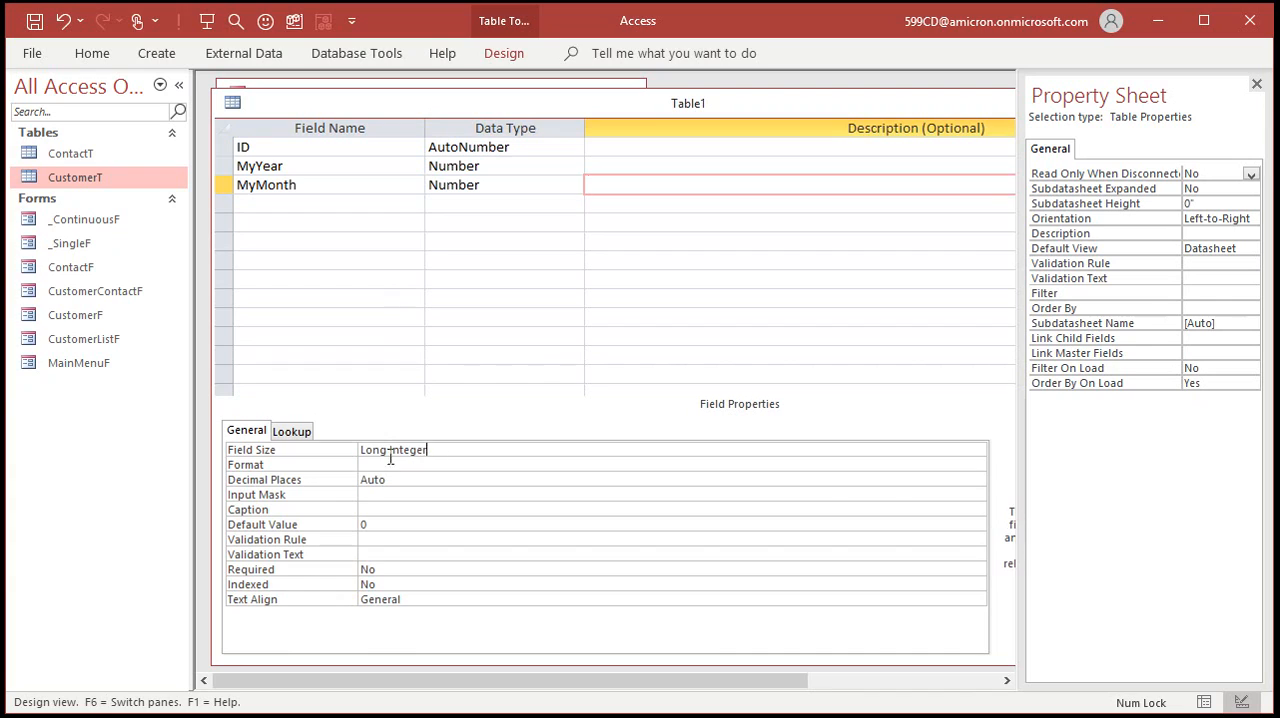
Set the MyMonth field size to Byte and clear its default value.
click(329, 452)
text(b)
key(Tab)
click(320, 523)
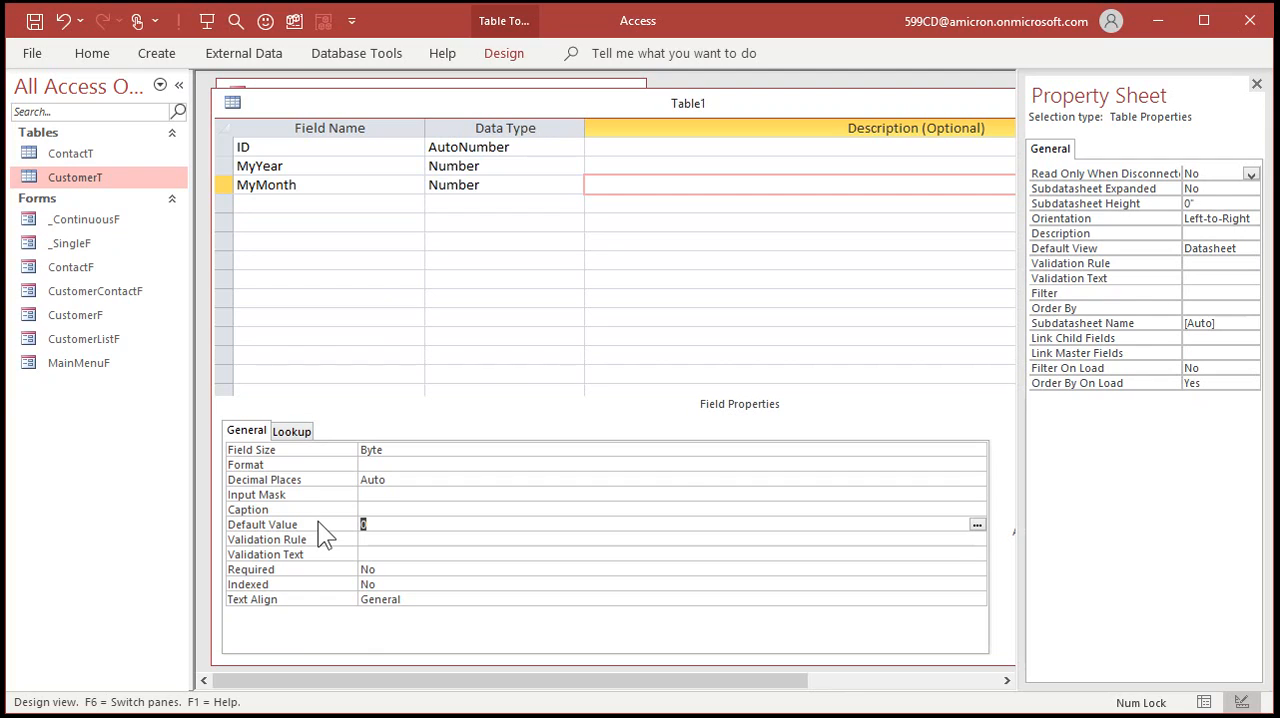
key(BackSpace)
Add a field named MyDay with the Number data type below MyMonth.
click(324, 203)
text(MyDay)
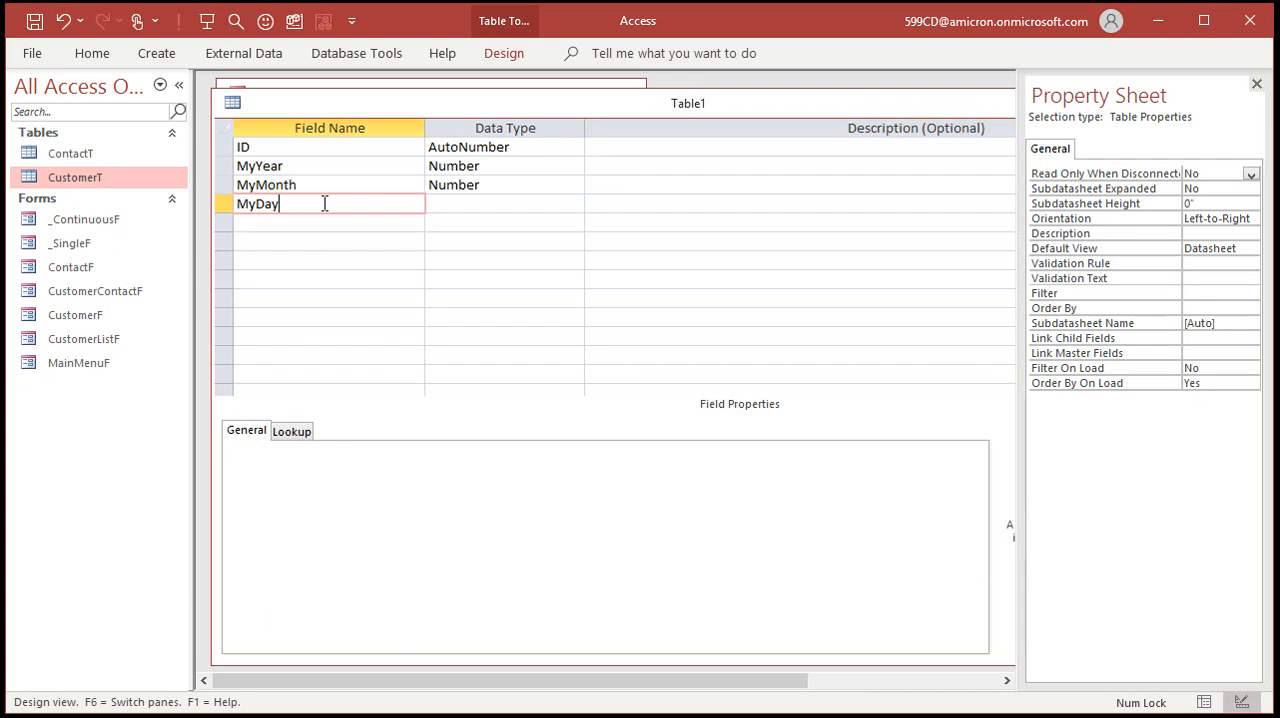
key(Tab)
text(n)
key(Tab)
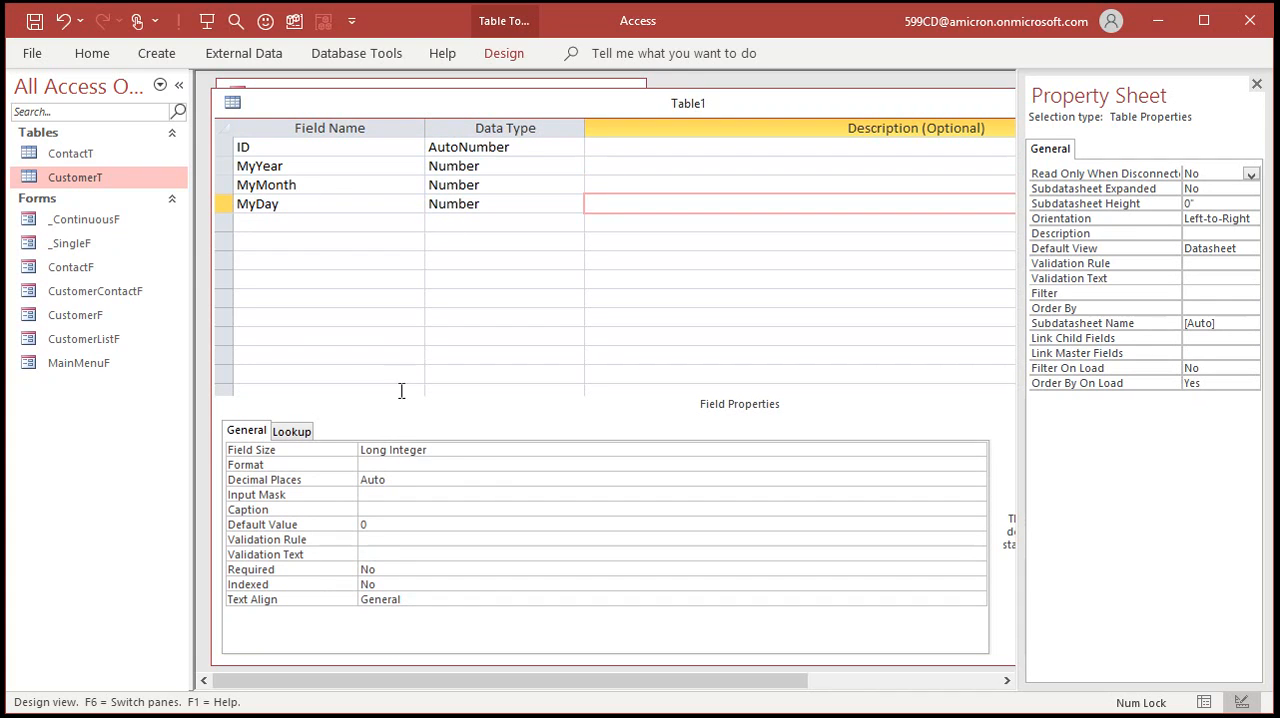
Set the MyDay field size to Byte and clear its default value.
click(334, 450)
text(byte)
key(Tab)
double_click(368, 524)
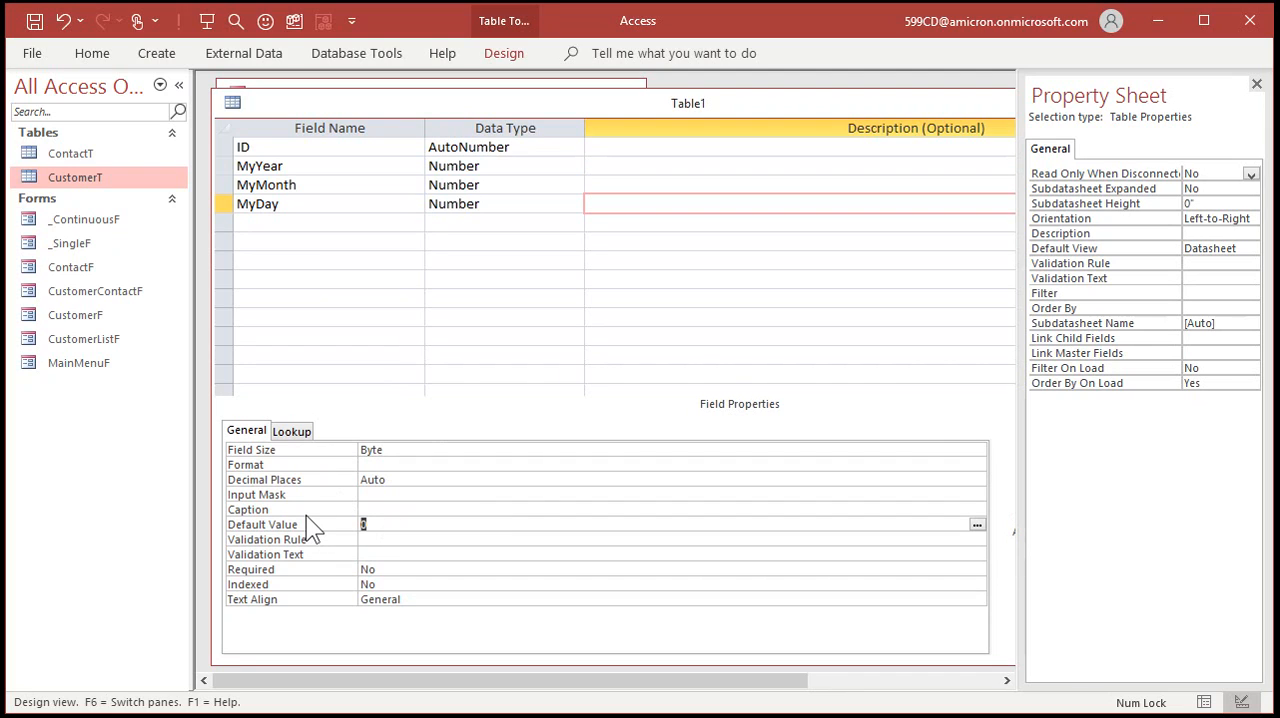
key(BackSpace)
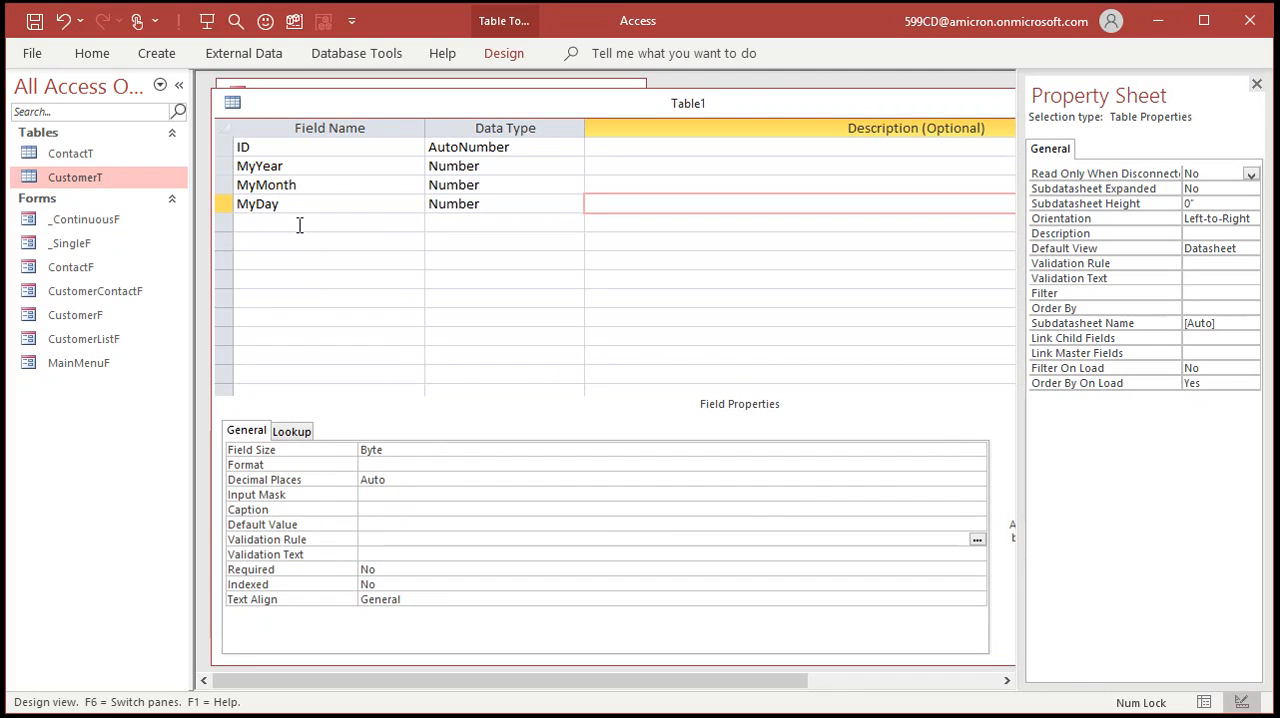
Add a Short Text field named Description below MyDay.
click(299, 224)
text(Description)
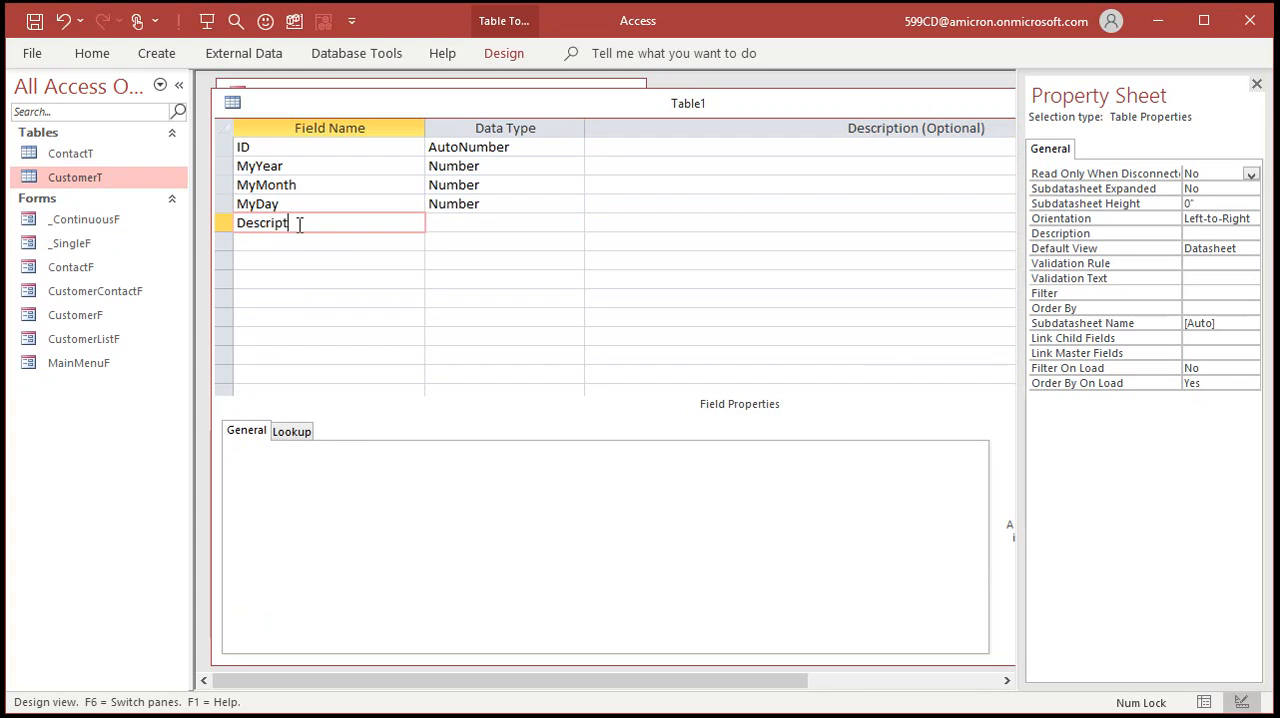
key(Tab)
key(Tab)
key(Tab)
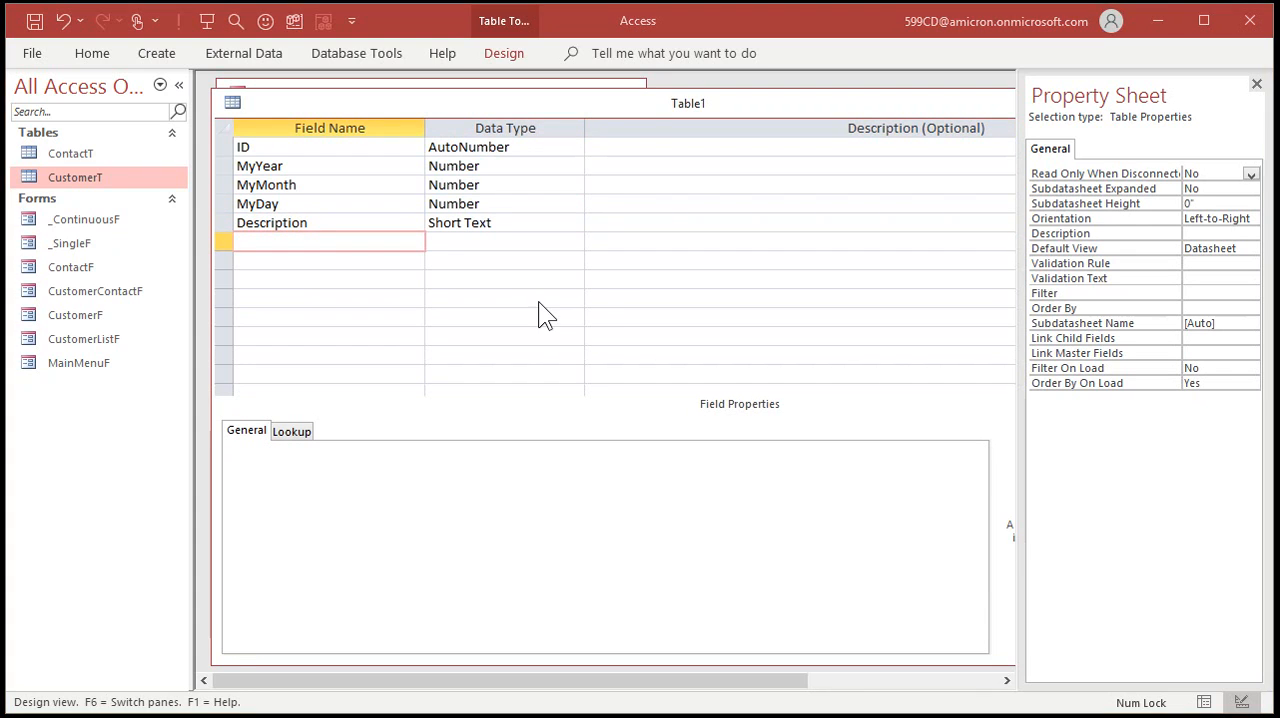
Save the table as DateT and let Access create a primary key.
key(ctrl+s)
text(DateT)
key(Return)
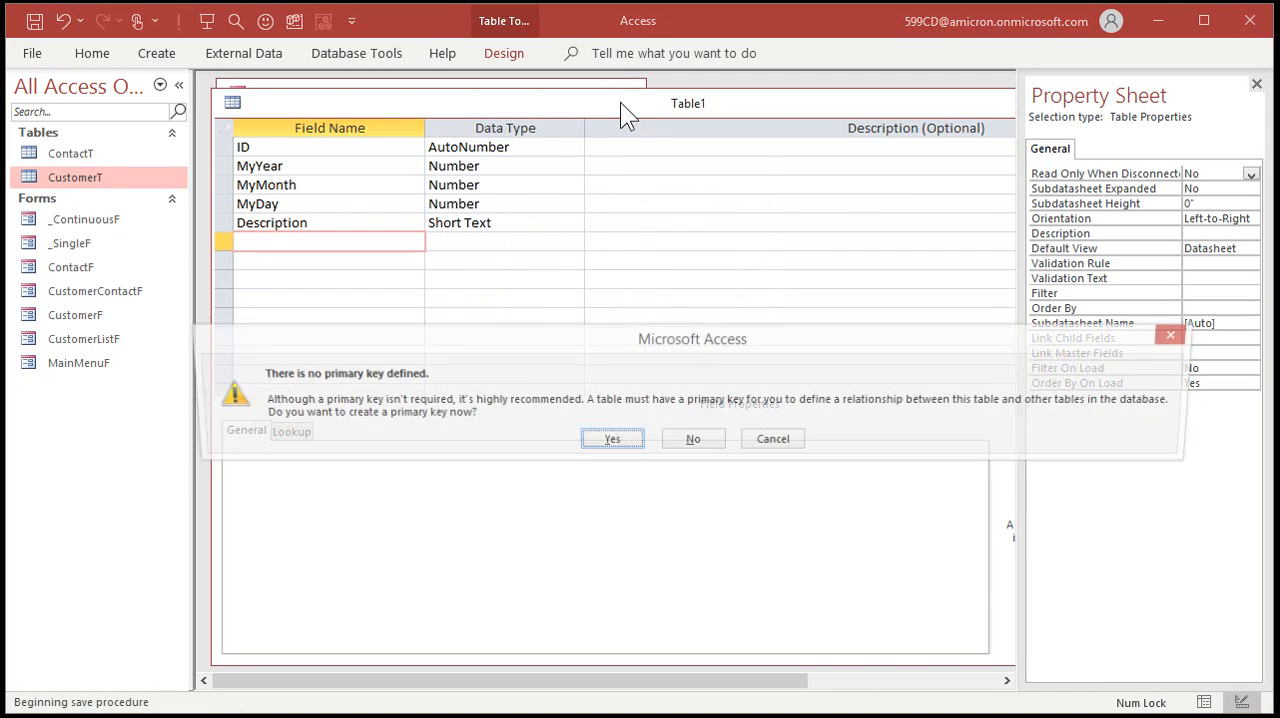
click(609, 439)
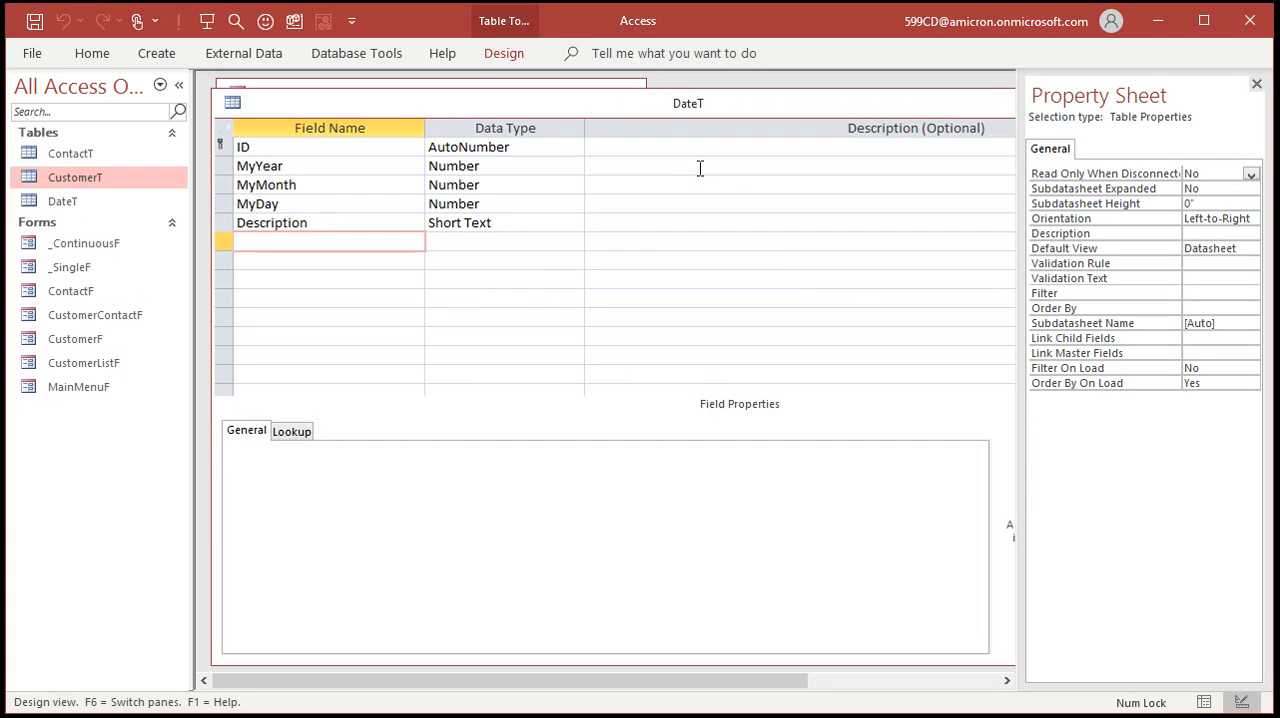
Switch DateT to Datasheet View and enter a first record with the birth year, month and day and a description naming whose birthday it is.
right_click(378, 118)
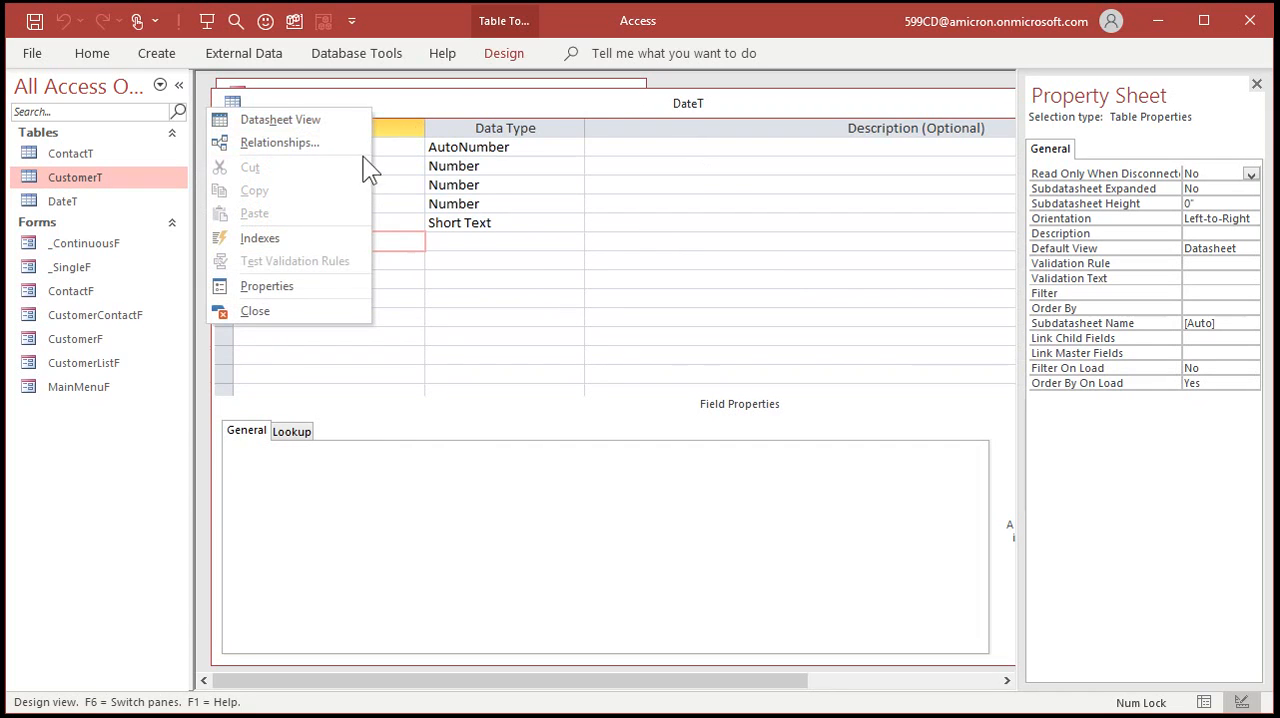
click(323, 124)
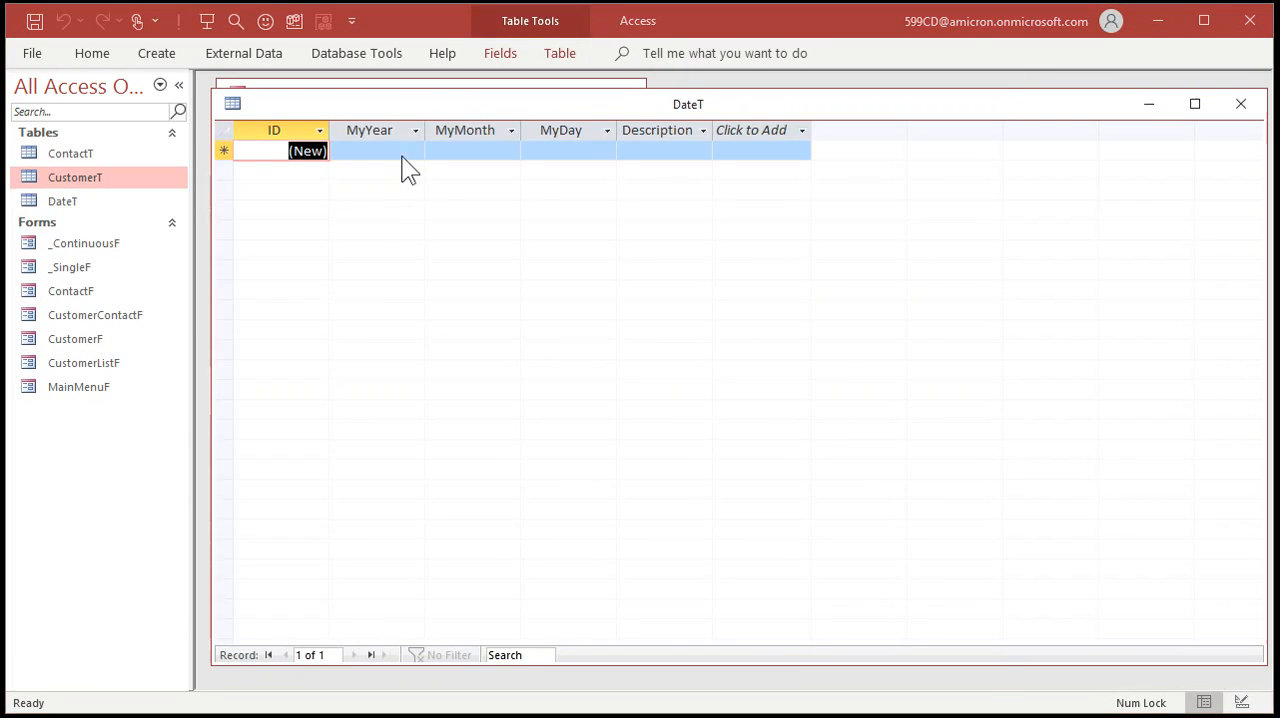
click(400, 157)
text(1972)
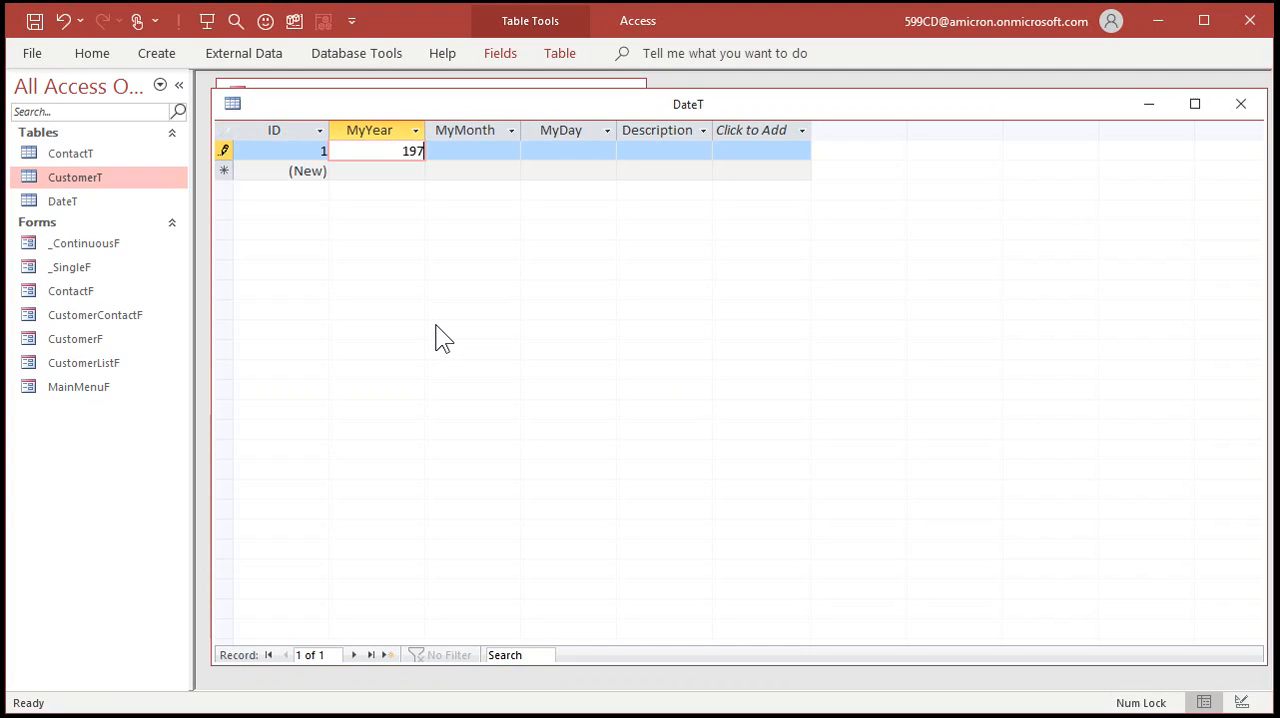
key(Tab)
text(10)
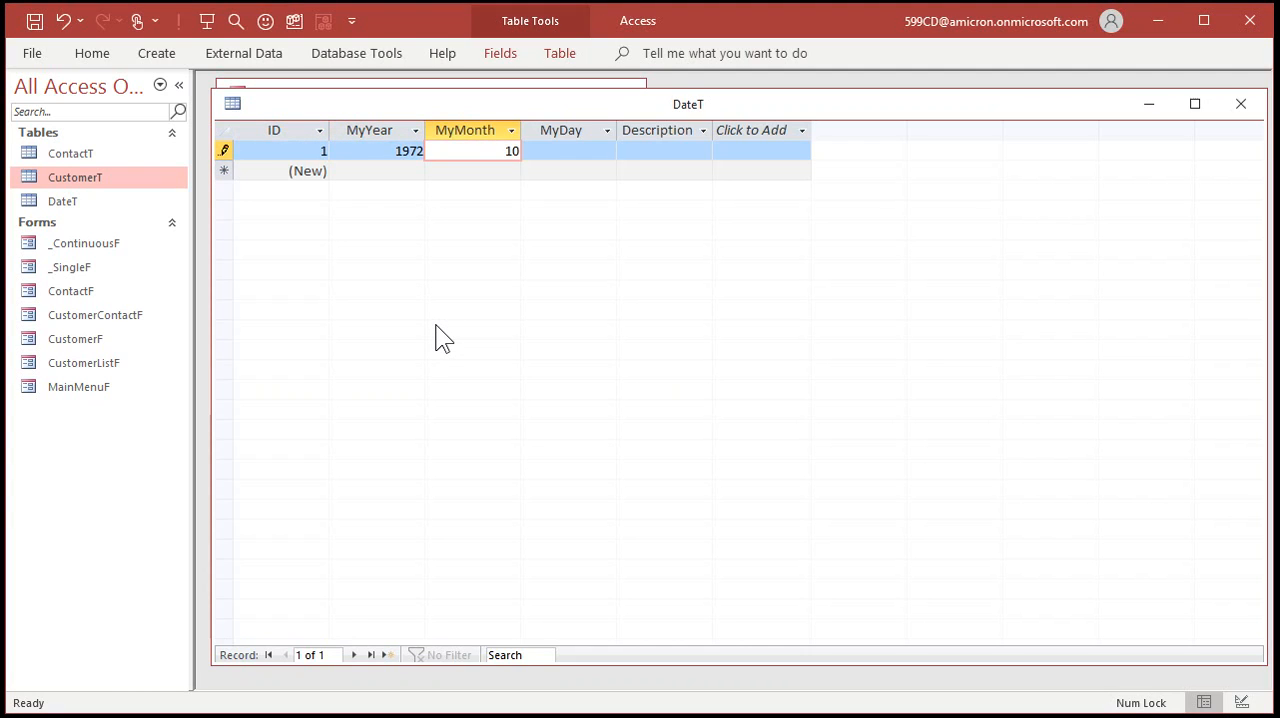
key(Tab)
text(23)
key(Tab)
text(Richar)
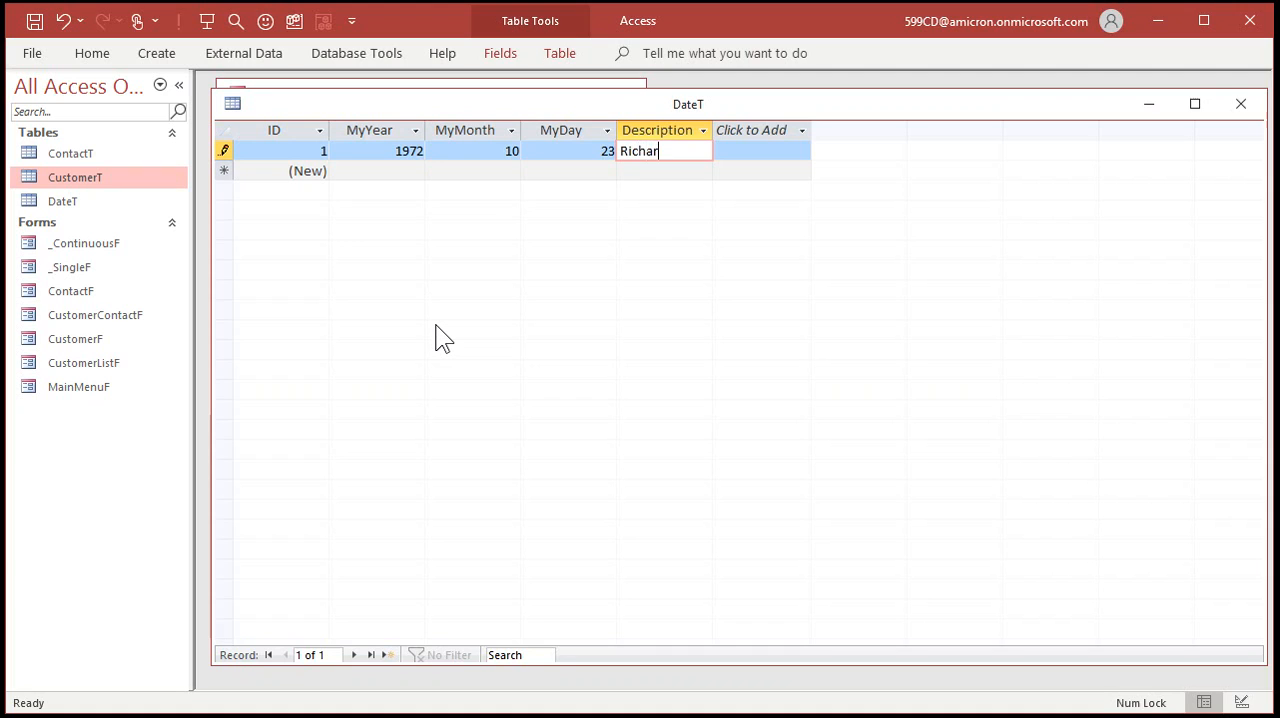
text(d's Birthday)
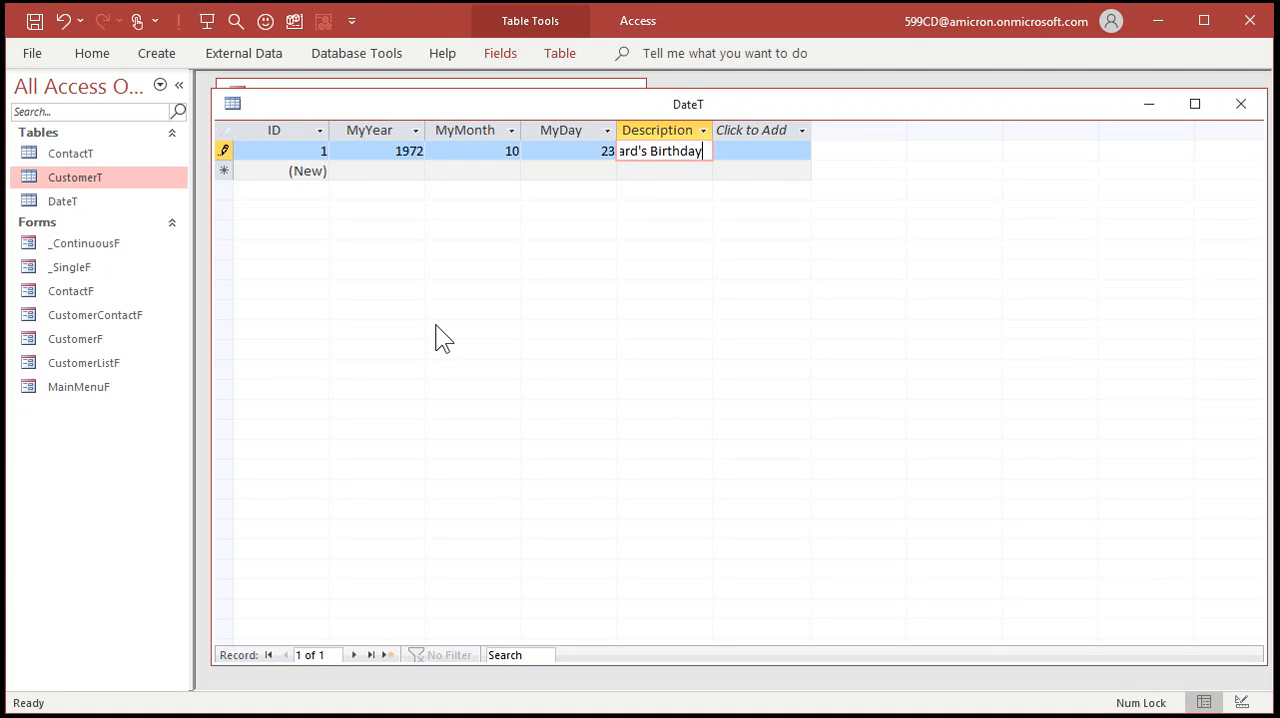
key(Tab)
Widen the Description column to fit its text and paste the copied sample records starting at the new row.
drag(713, 130, 765, 135)
click(686, 343)
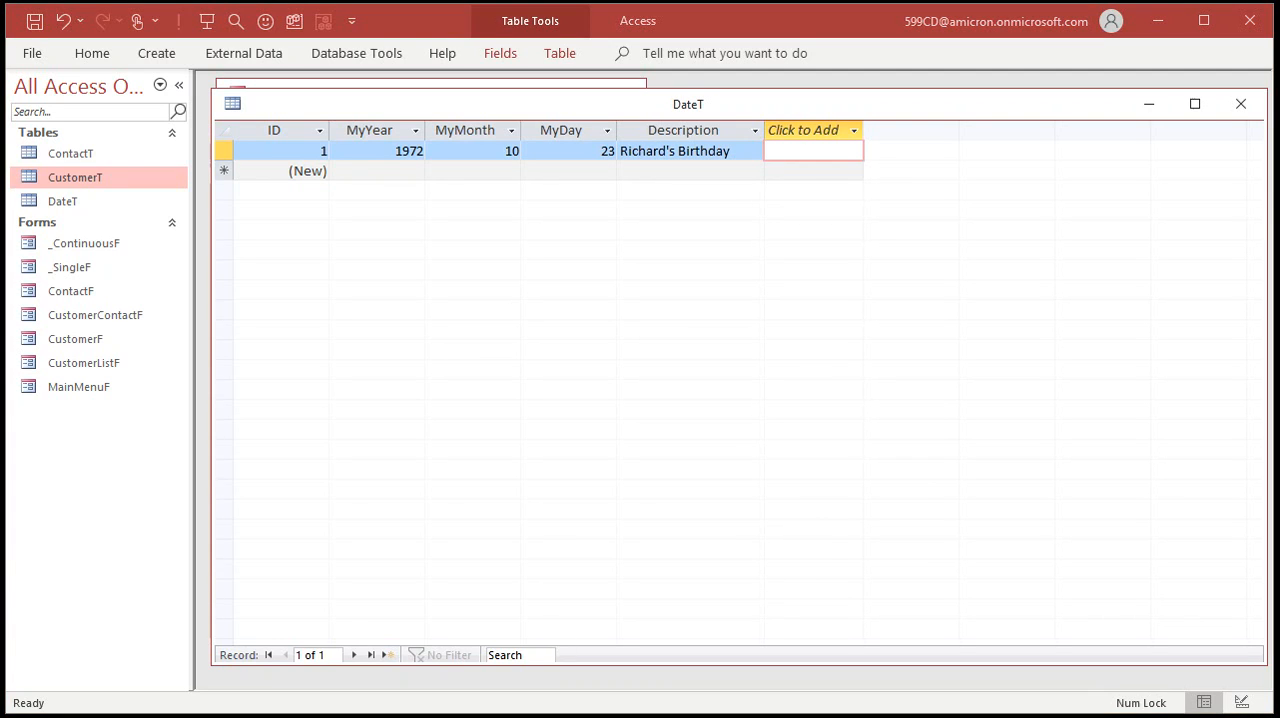
click(224, 171)
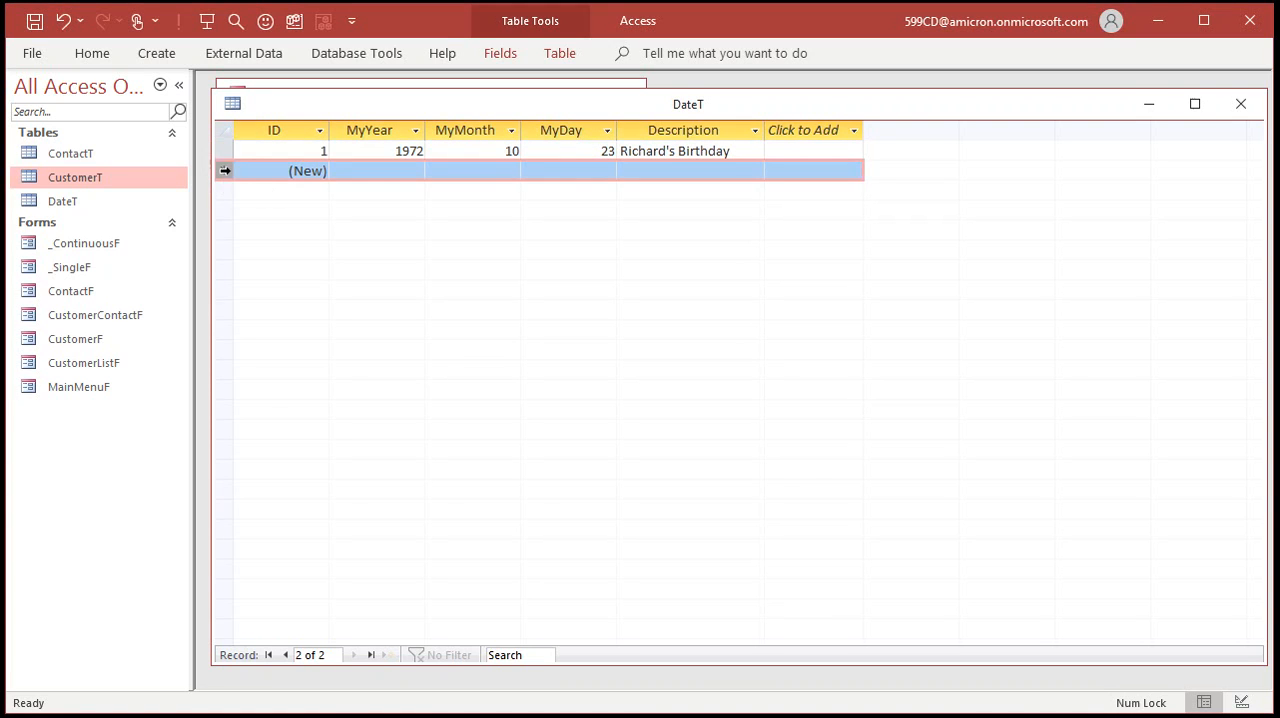
key(ctrl+v)
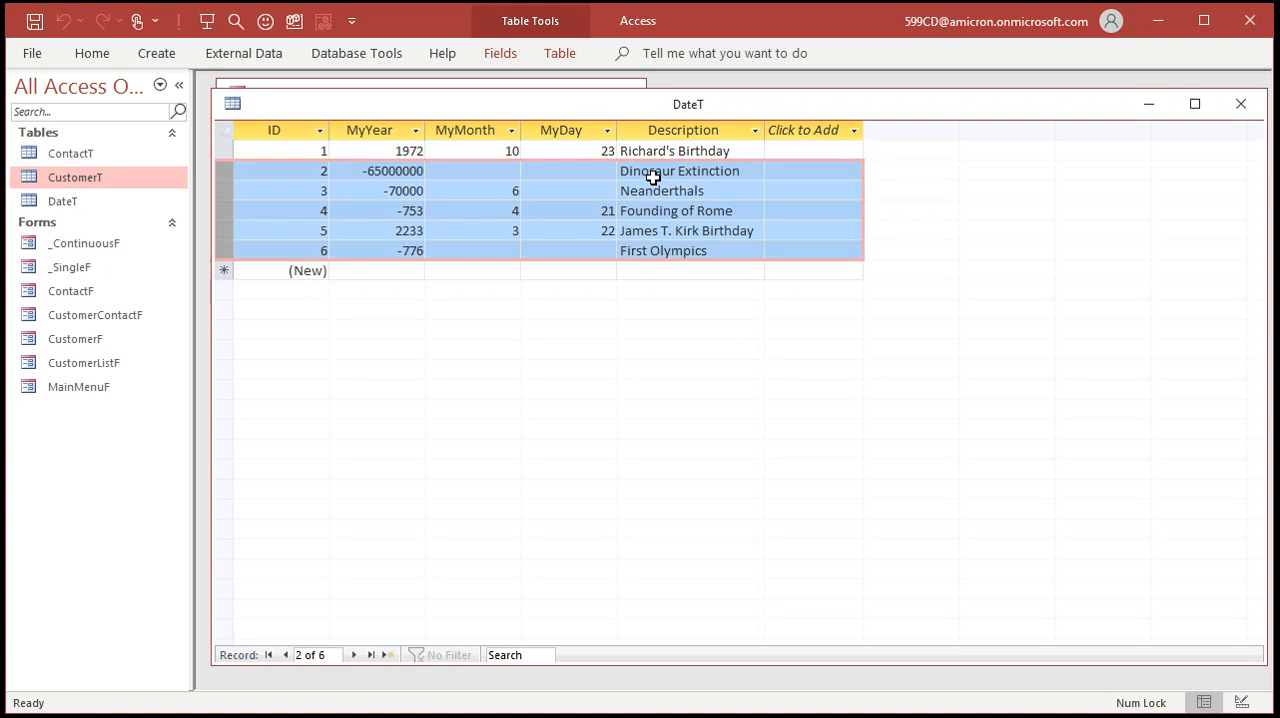
Review the pasted records one by one, comparing each description with its year, month and day values.
click(656, 176)
click(697, 190)
click(491, 190)
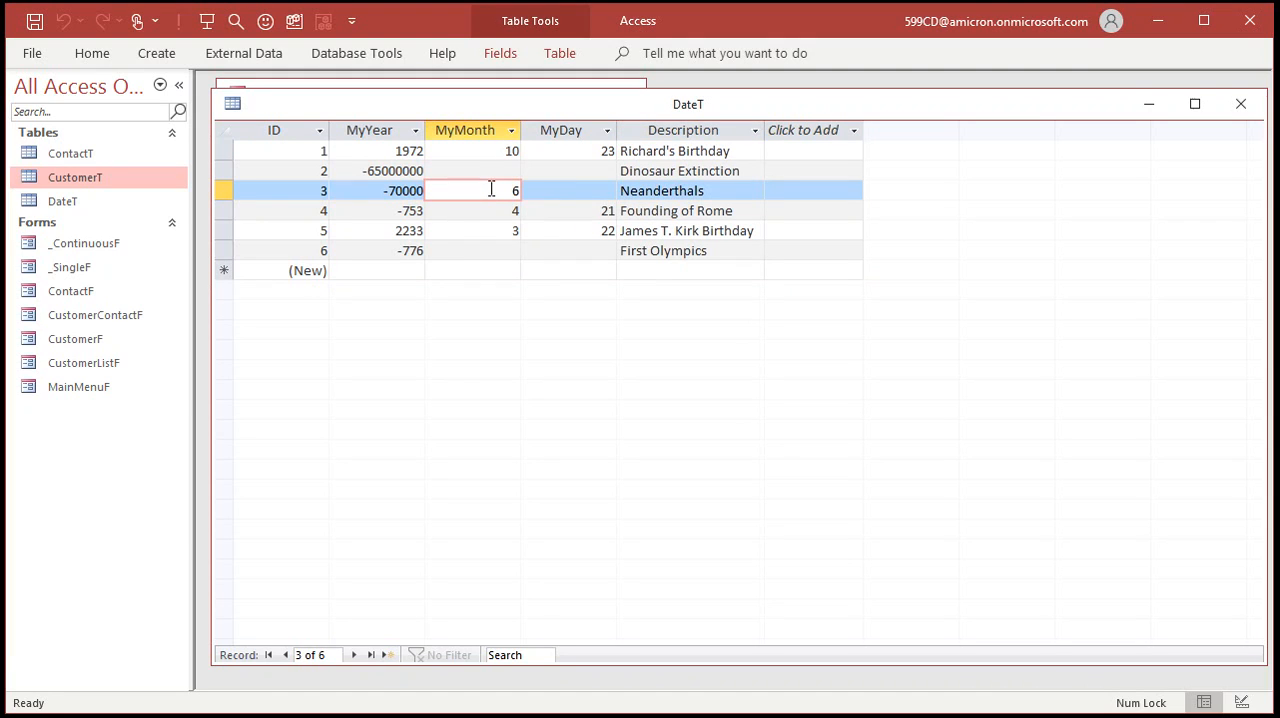
click(668, 190)
click(674, 211)
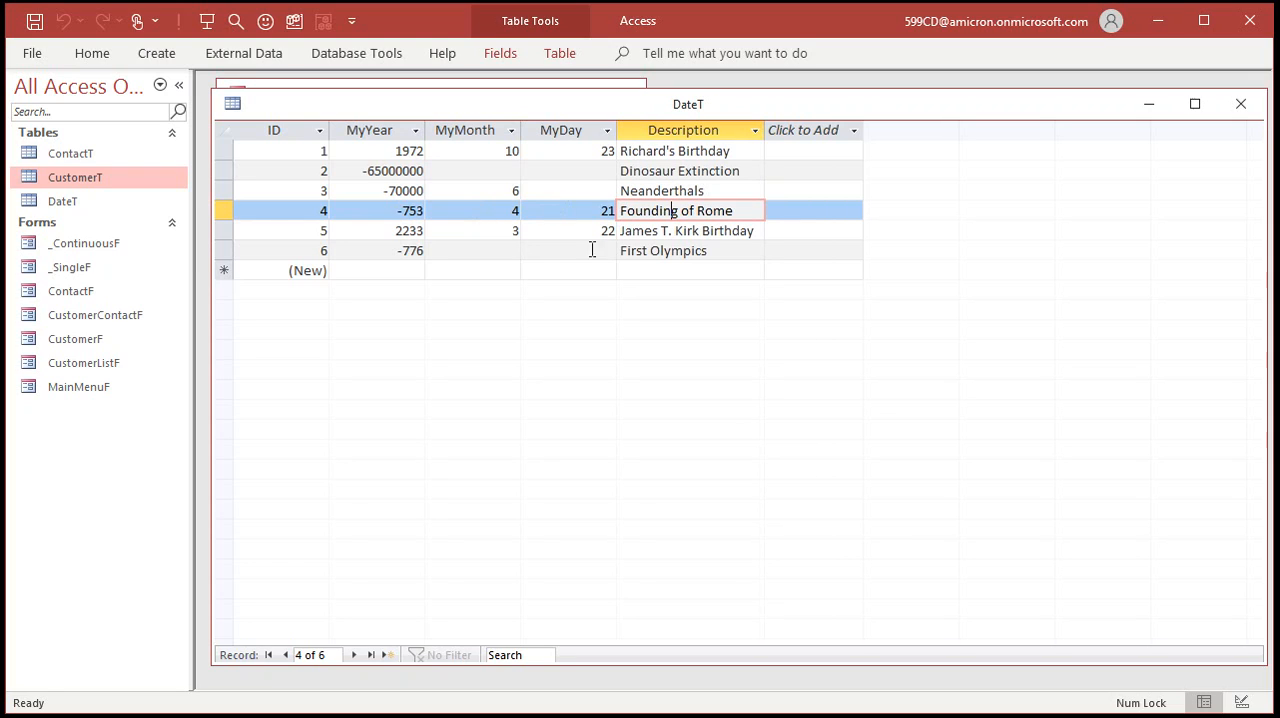
click(684, 231)
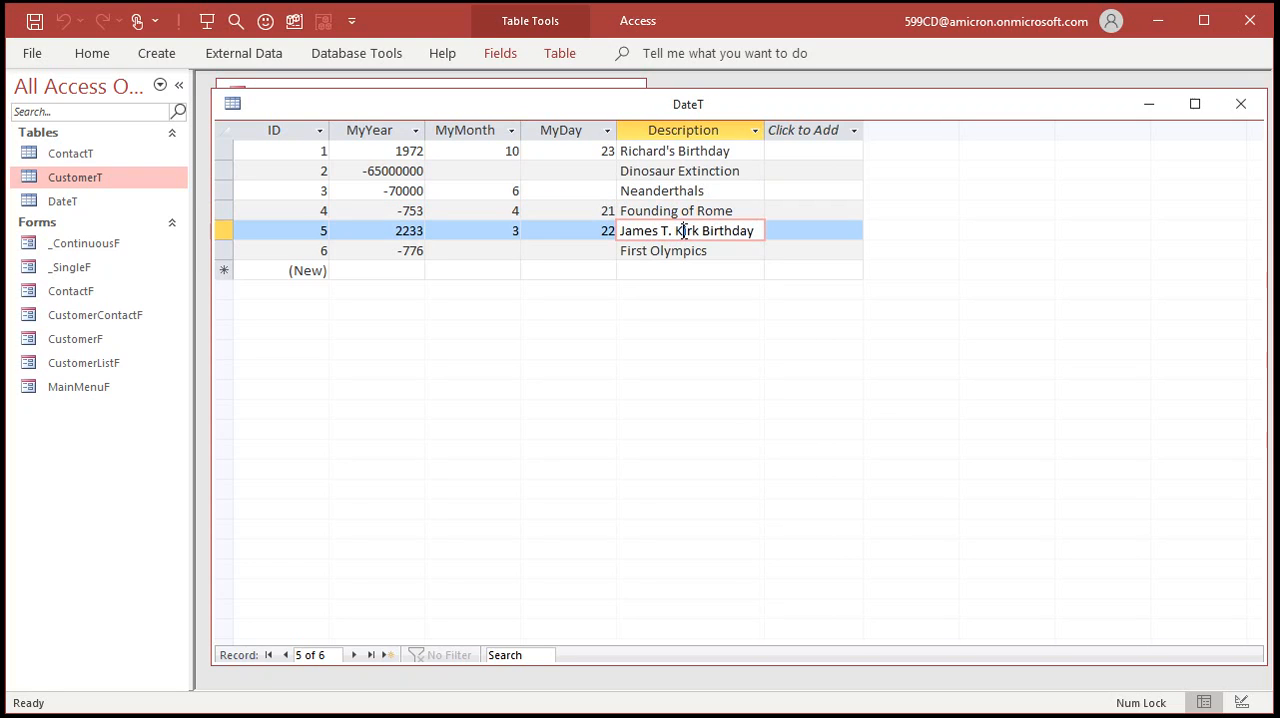
click(676, 251)
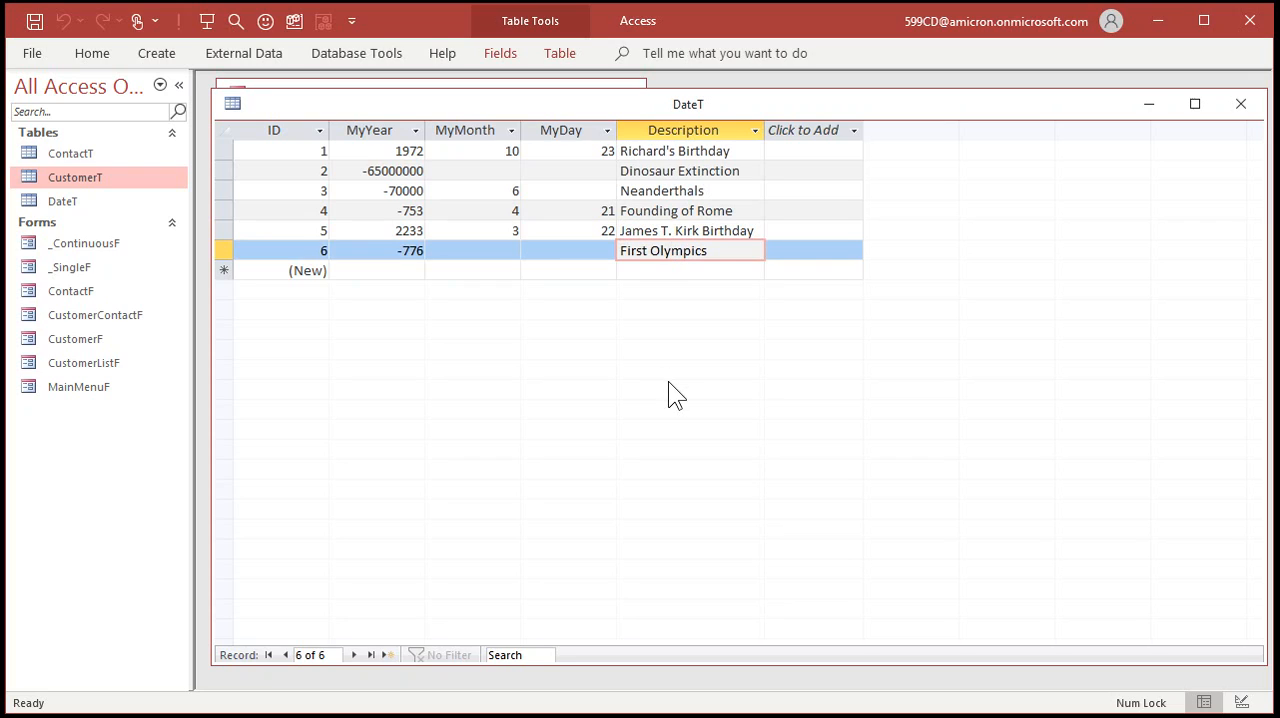
Add a record described as "Mom's Birthday", filling in its month and day and leaving the year empty.
click(681, 270)
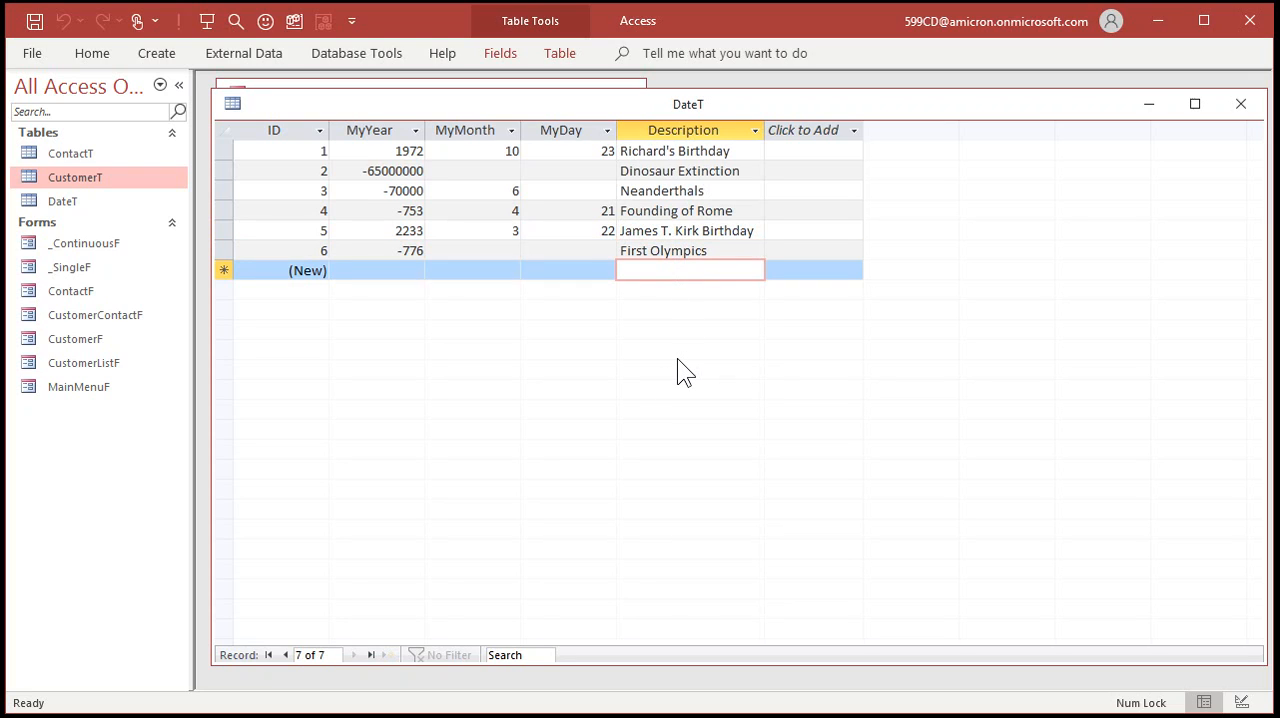
text(Mom's Birthday)
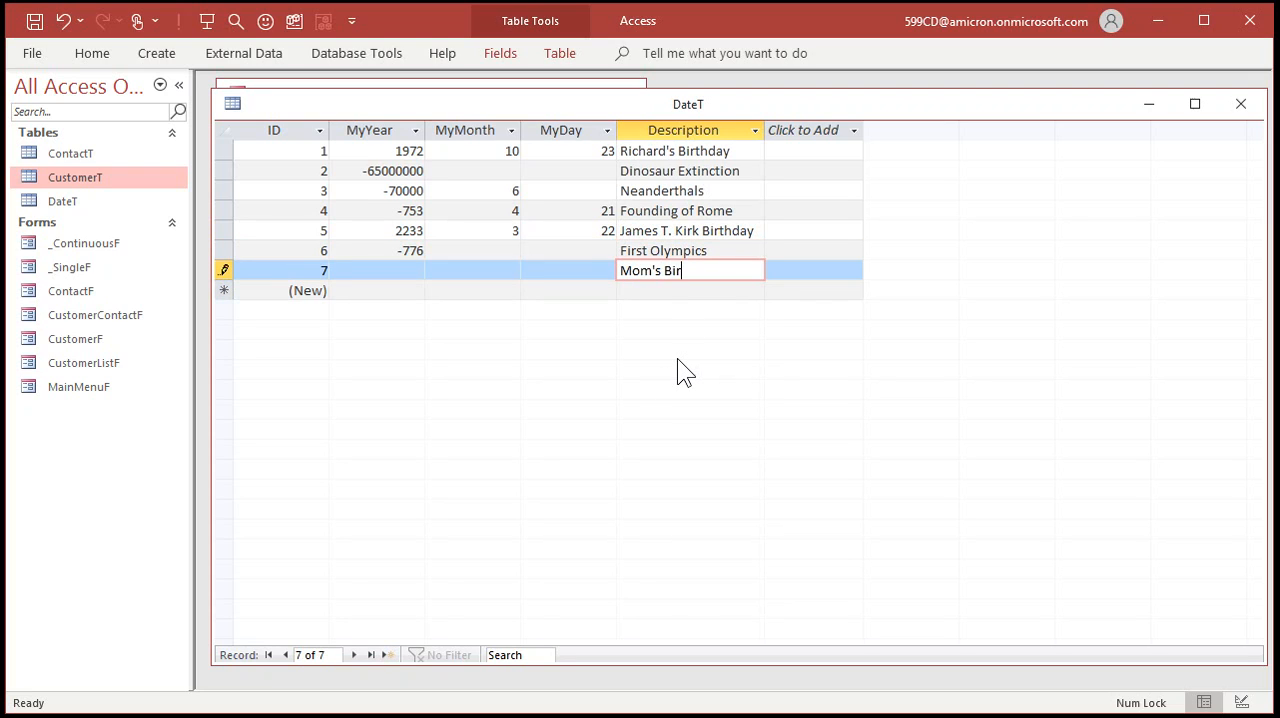
key(Tab)
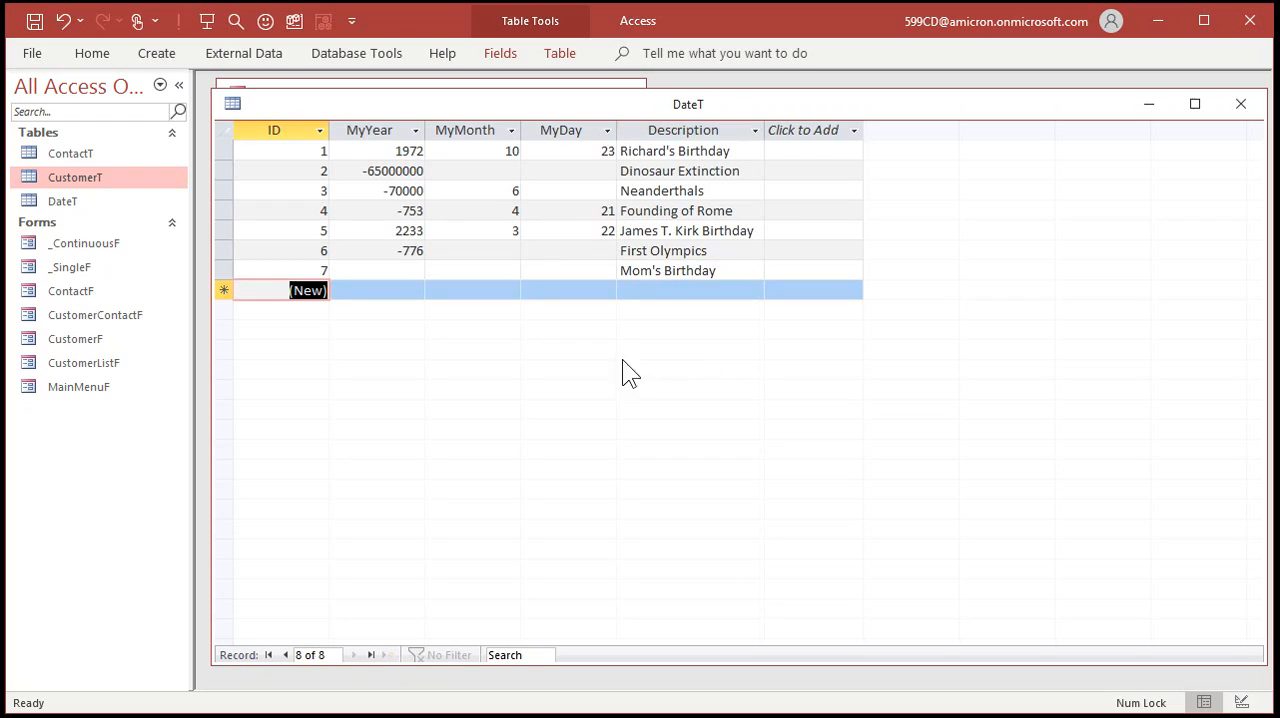
click(491, 272)
text(12)
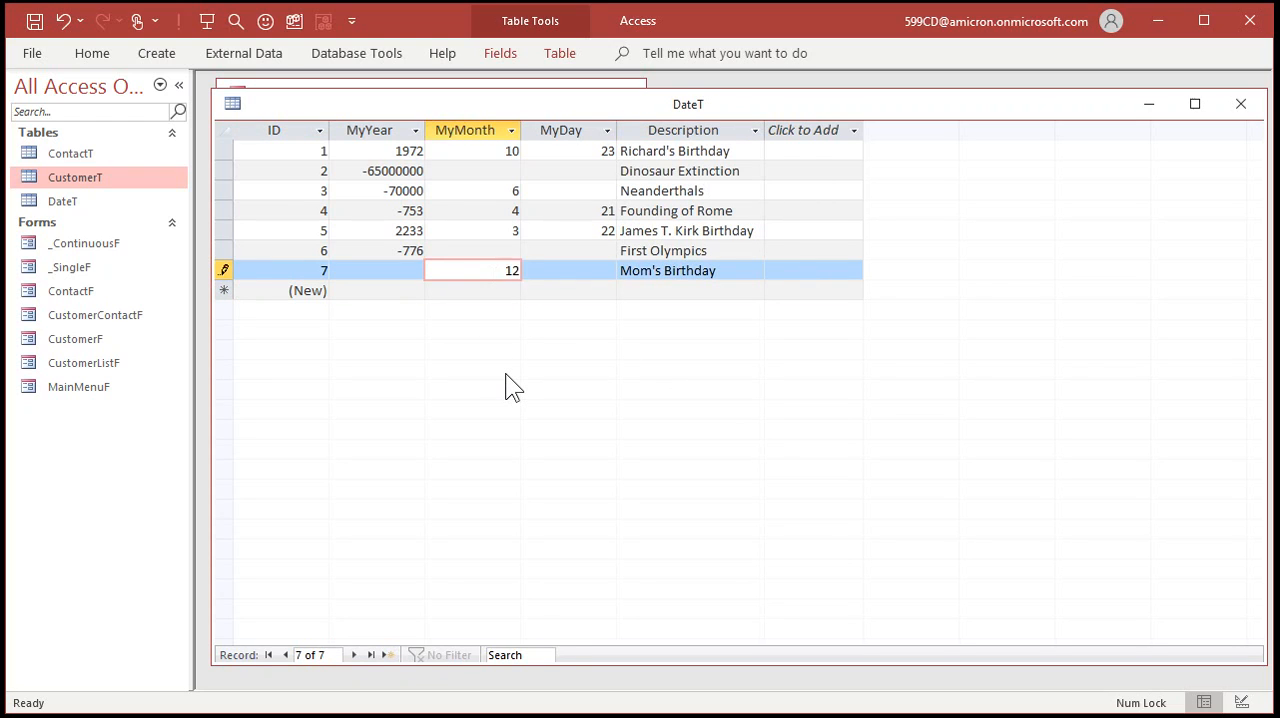
key(Tab)
text(2)
key(Tab)
key(Tab)
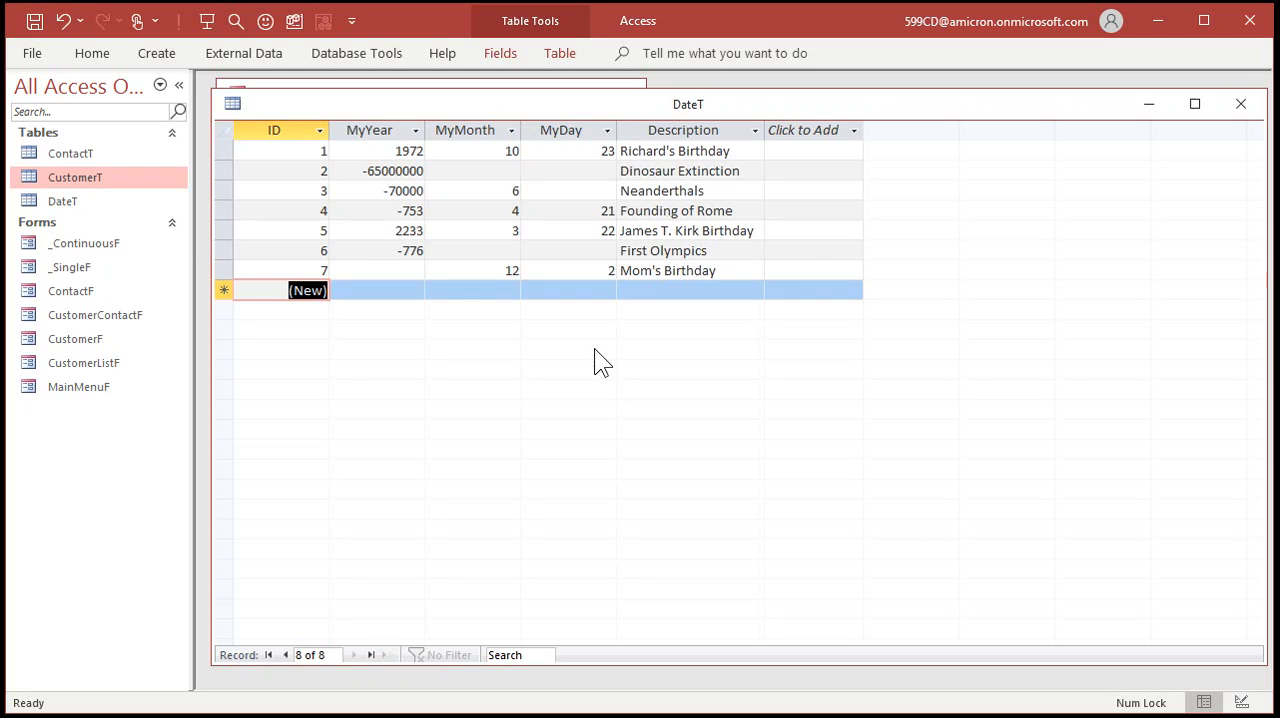
drag(371, 128, 556, 122)
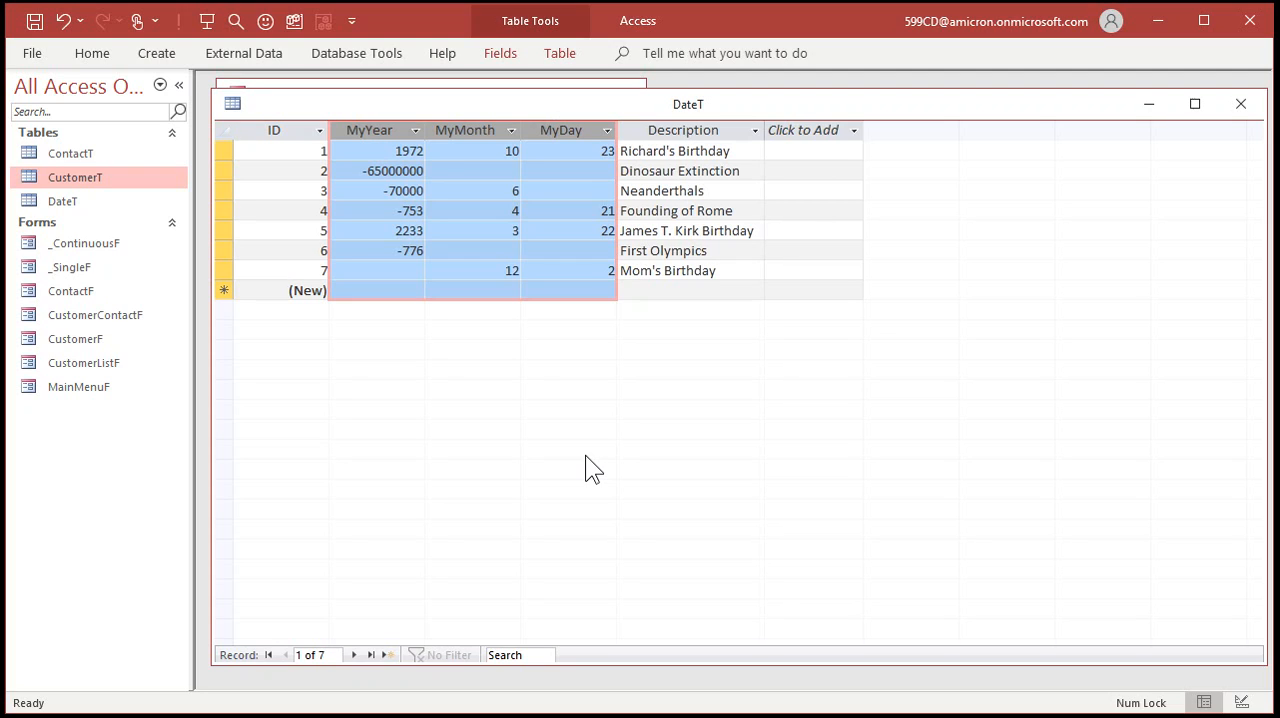
click(386, 193)
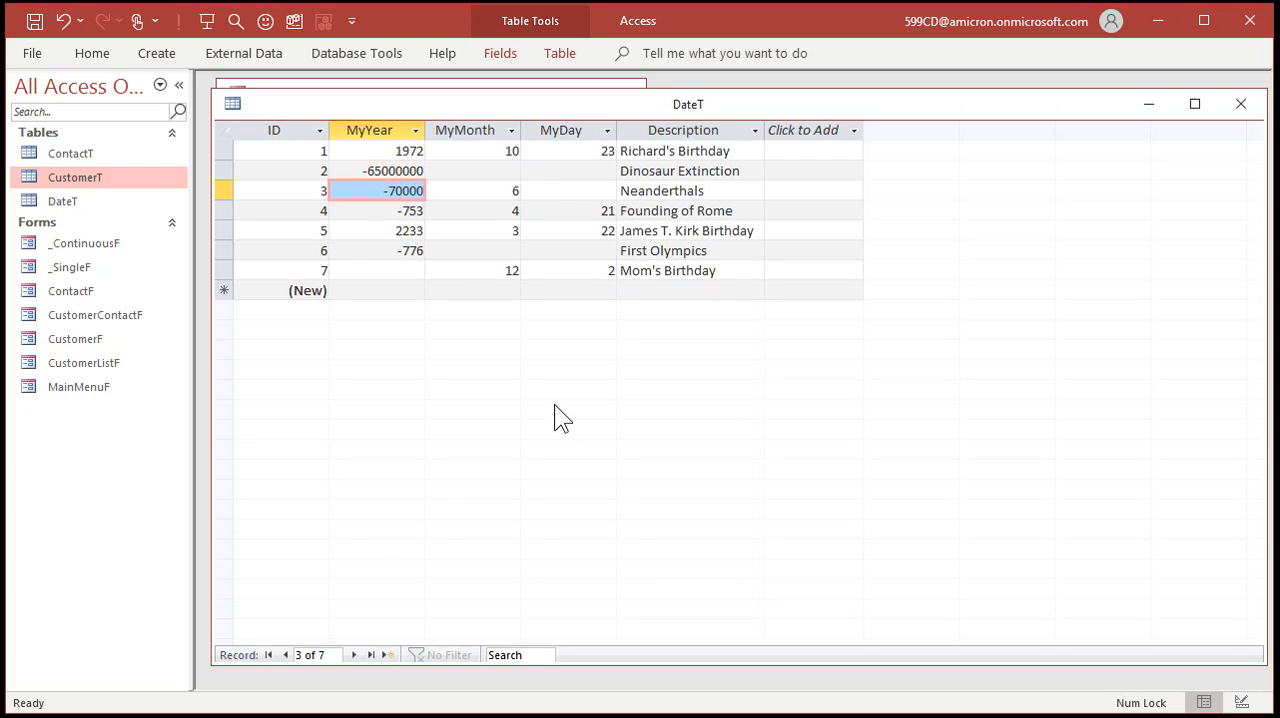
click(388, 273)
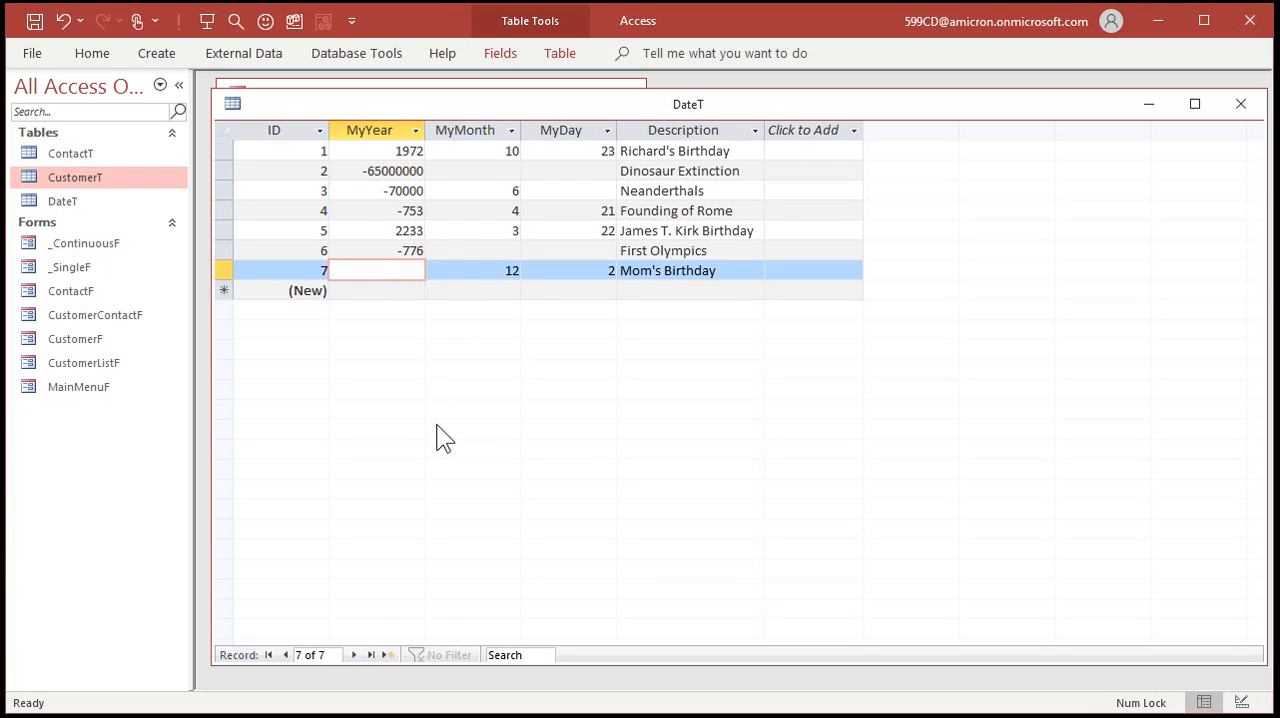
text(5000000000)
key(Tab)
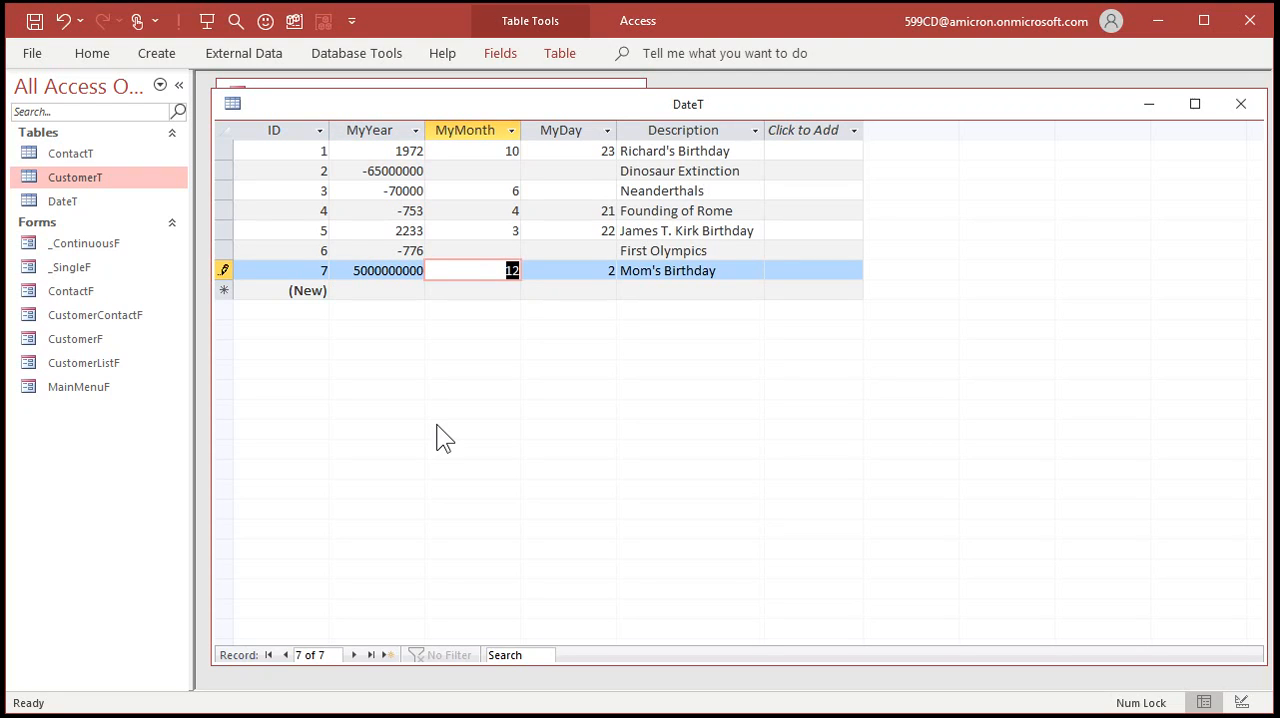
key(Delete)
key(Tab)
key(Delete)
key(Tab)
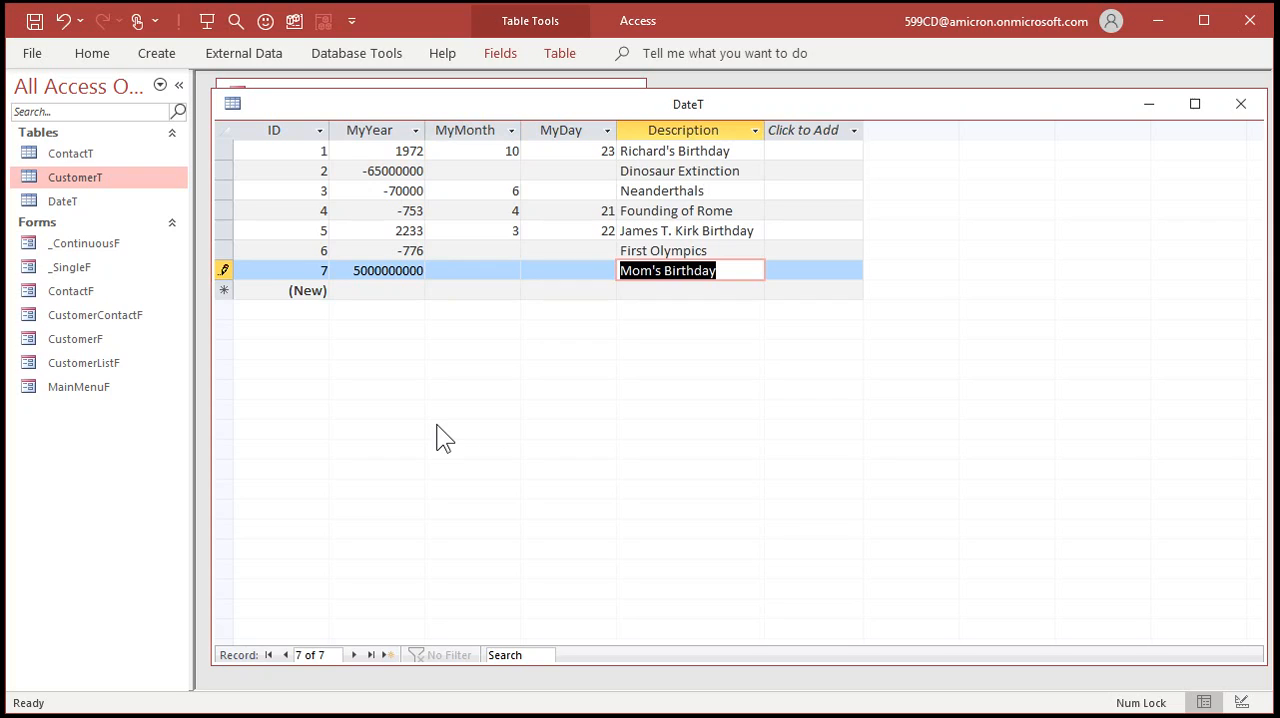
text(Our Sun )
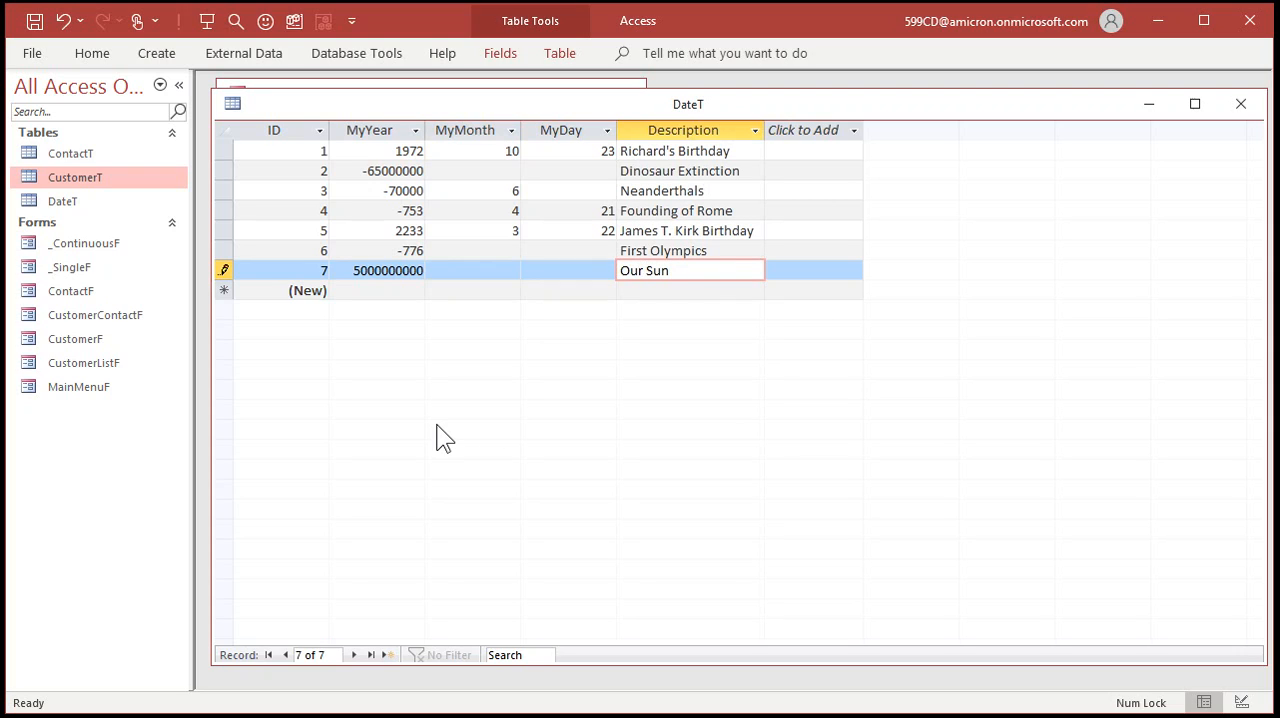
text(Goes Red Giant)
key(Tab)
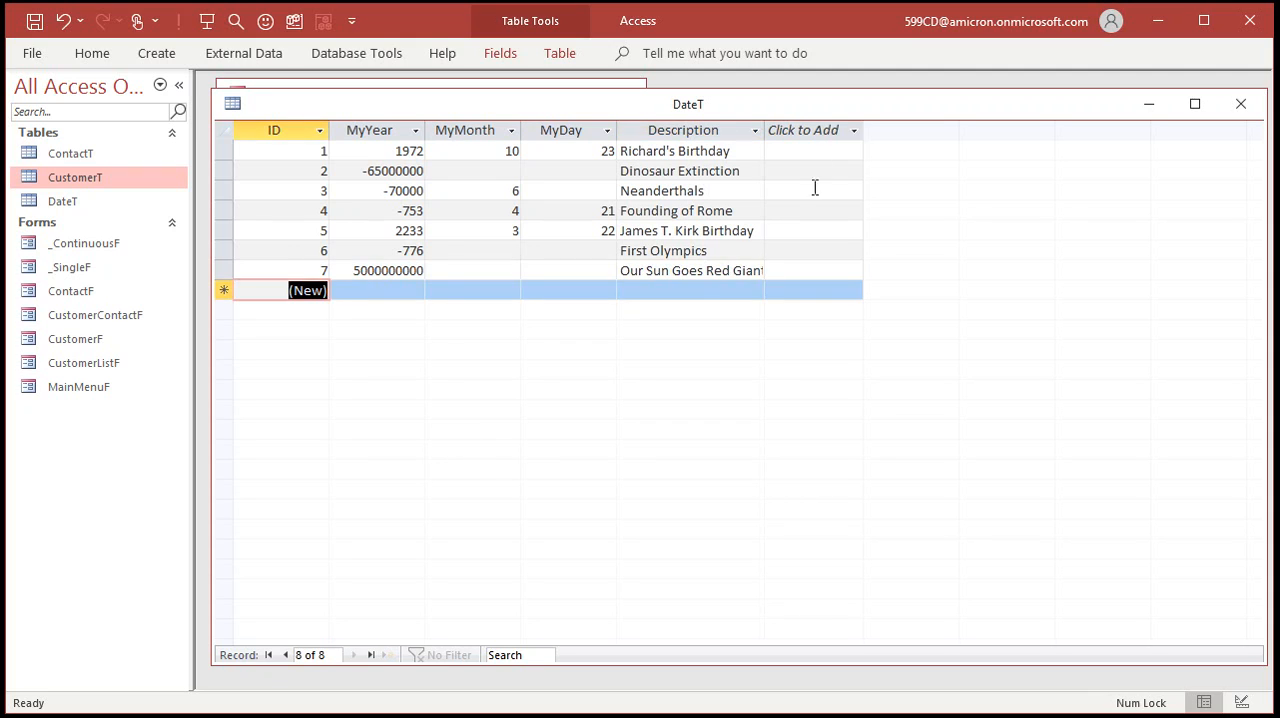
Widen the Description column so the longest description fits.
click(762, 132)
click(762, 132)
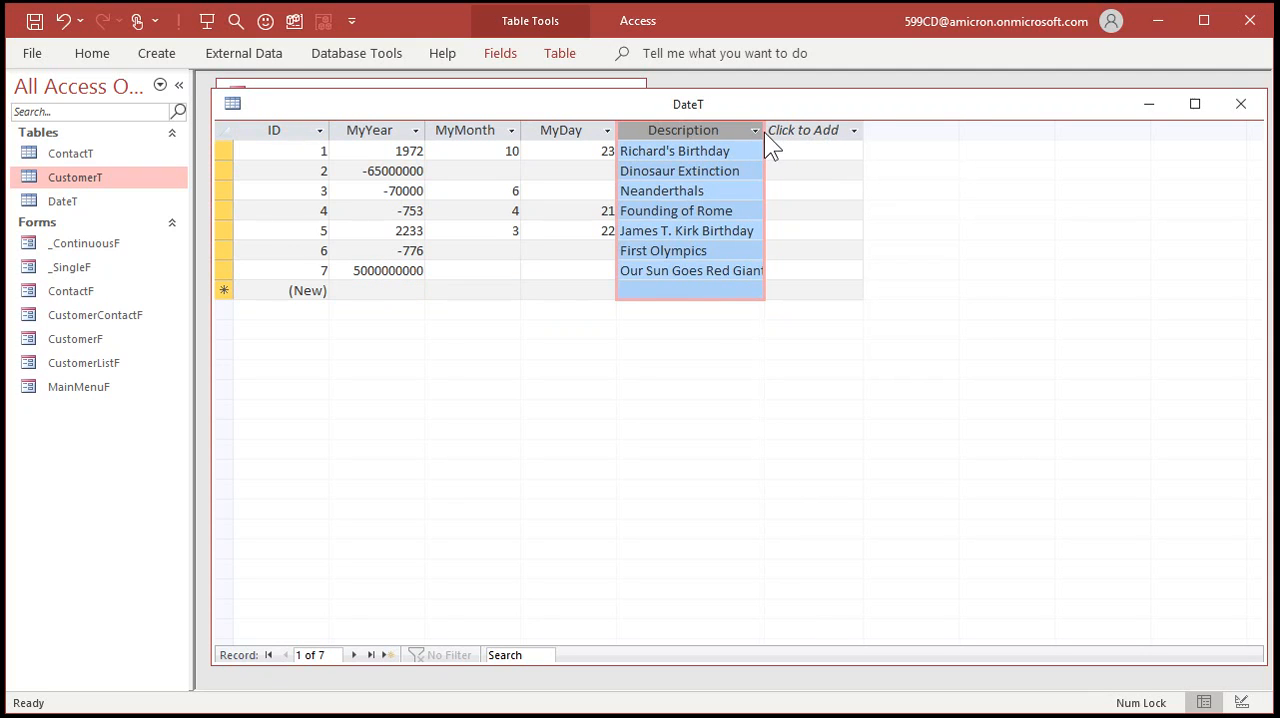
drag(768, 128, 801, 129)
drag(801, 149, 772, 157)
click(716, 230)
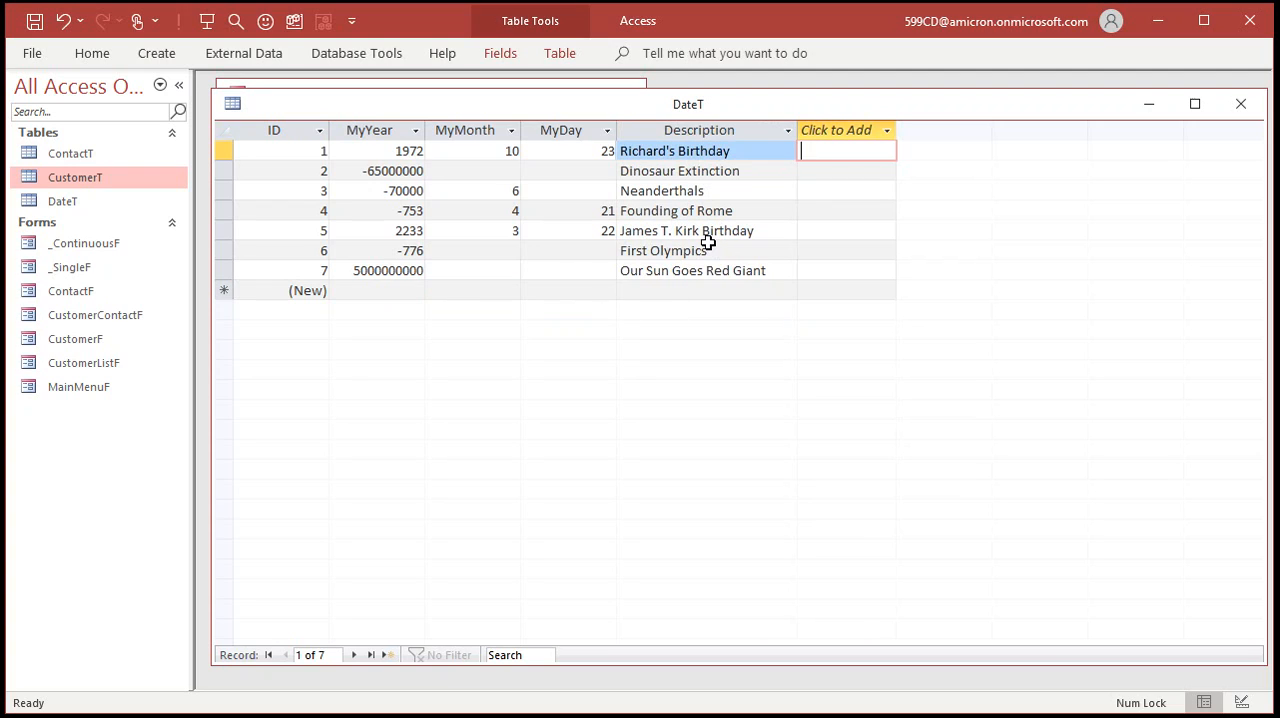
Add "Mom's Birthday" as a new record with its month and day but no year, and close the table.
click(725, 290)
click(465, 292)
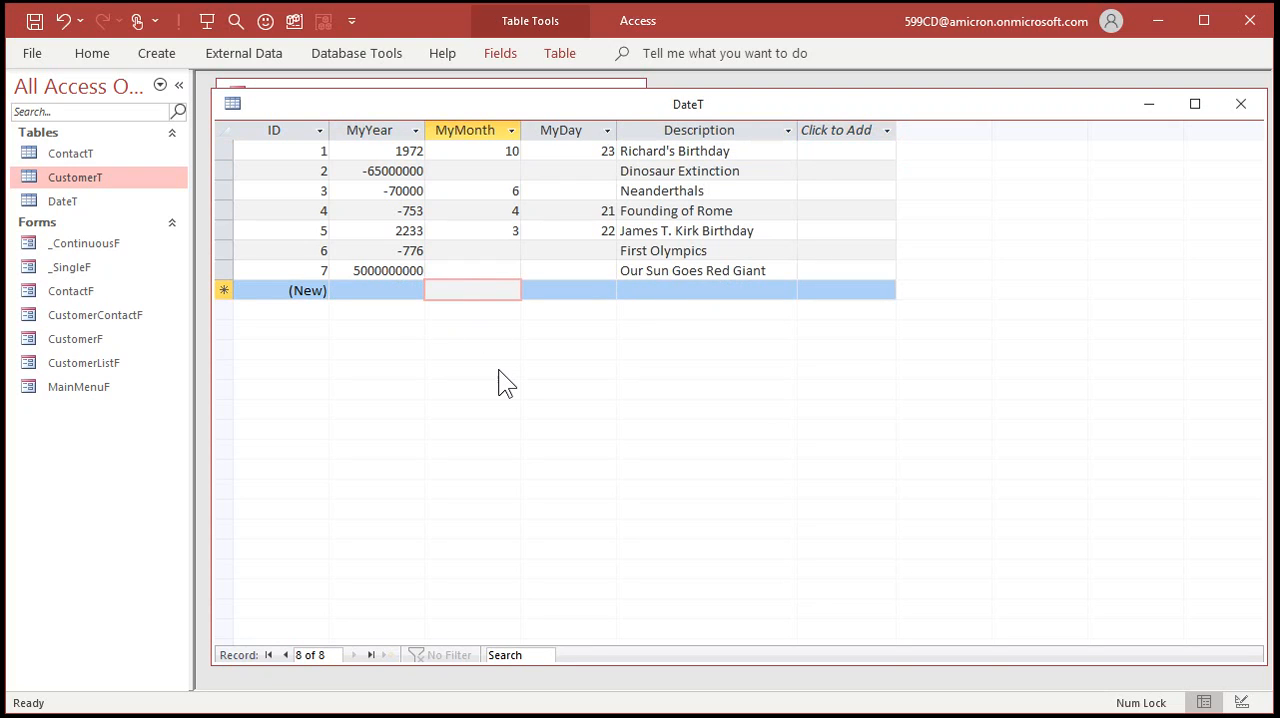
text(12)
key(Tab)
text(2)
key(Tab)
text(Mom's Birthday)
key(Tab)
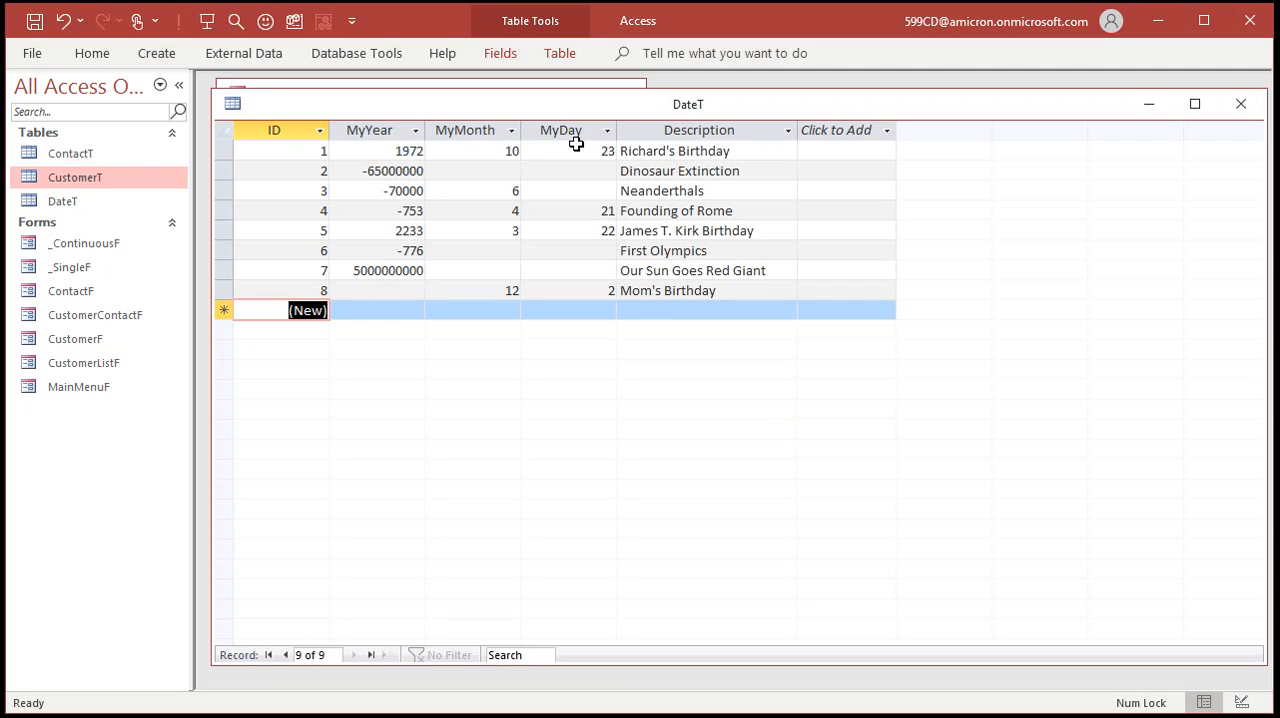
click(1240, 104)
click(624, 428)
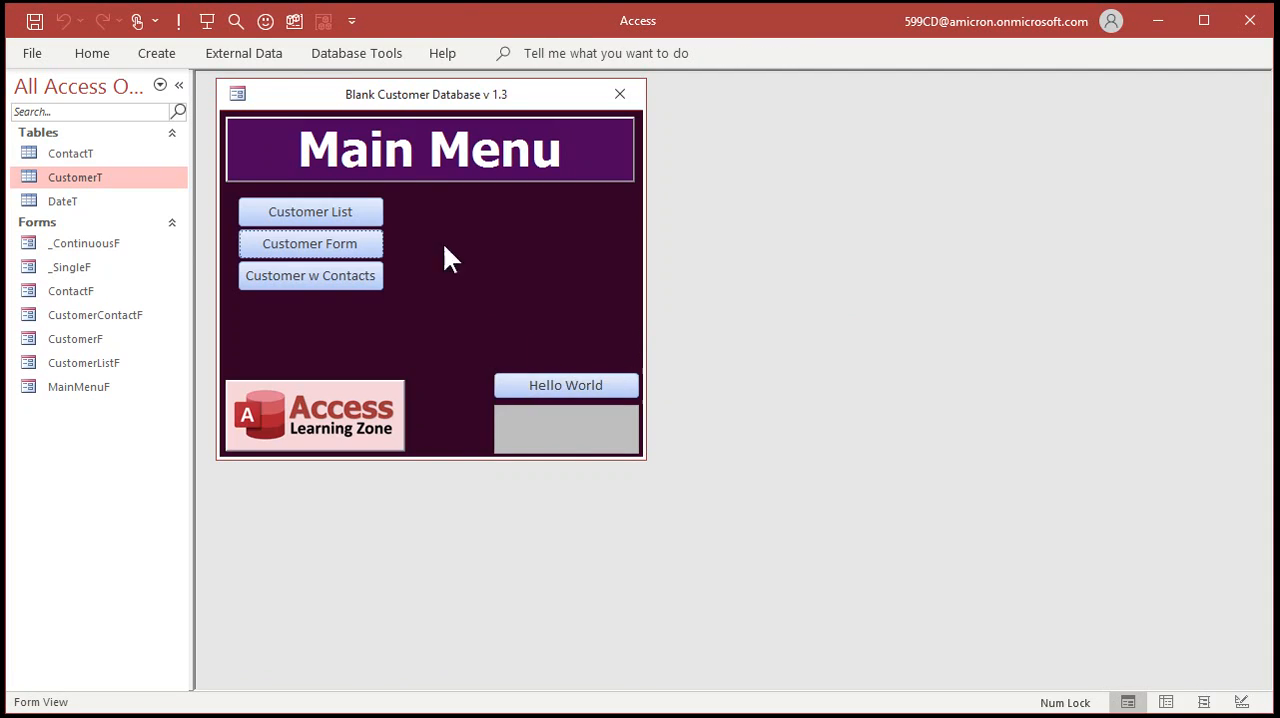
Create a new query in Design View with DateT as its only source table.
click(160, 60)
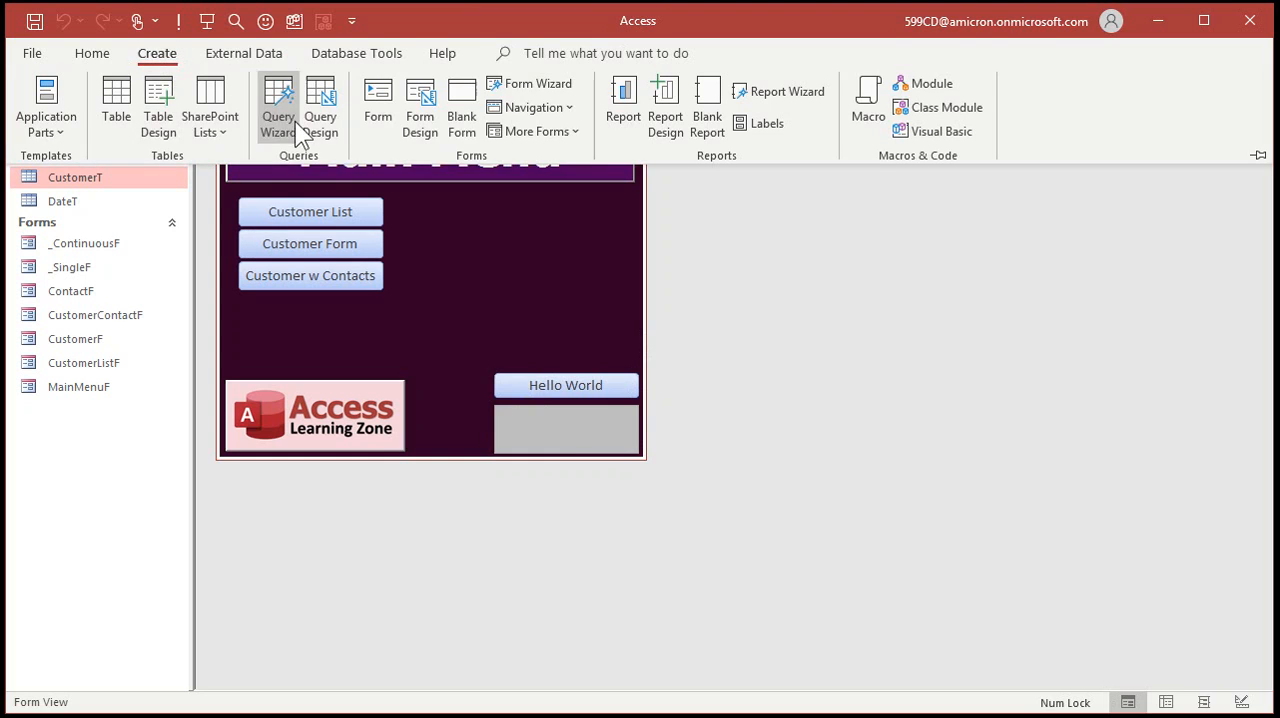
click(320, 115)
drag(447, 127, 460, 101)
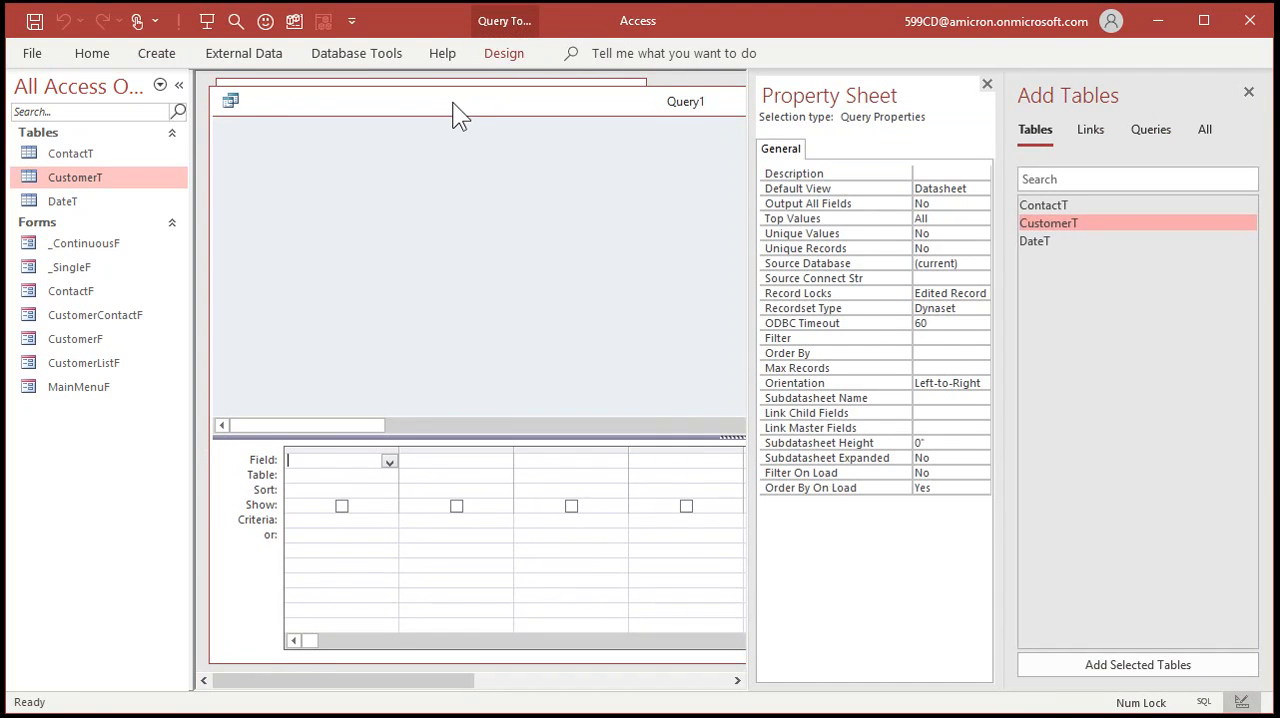
click(1059, 241)
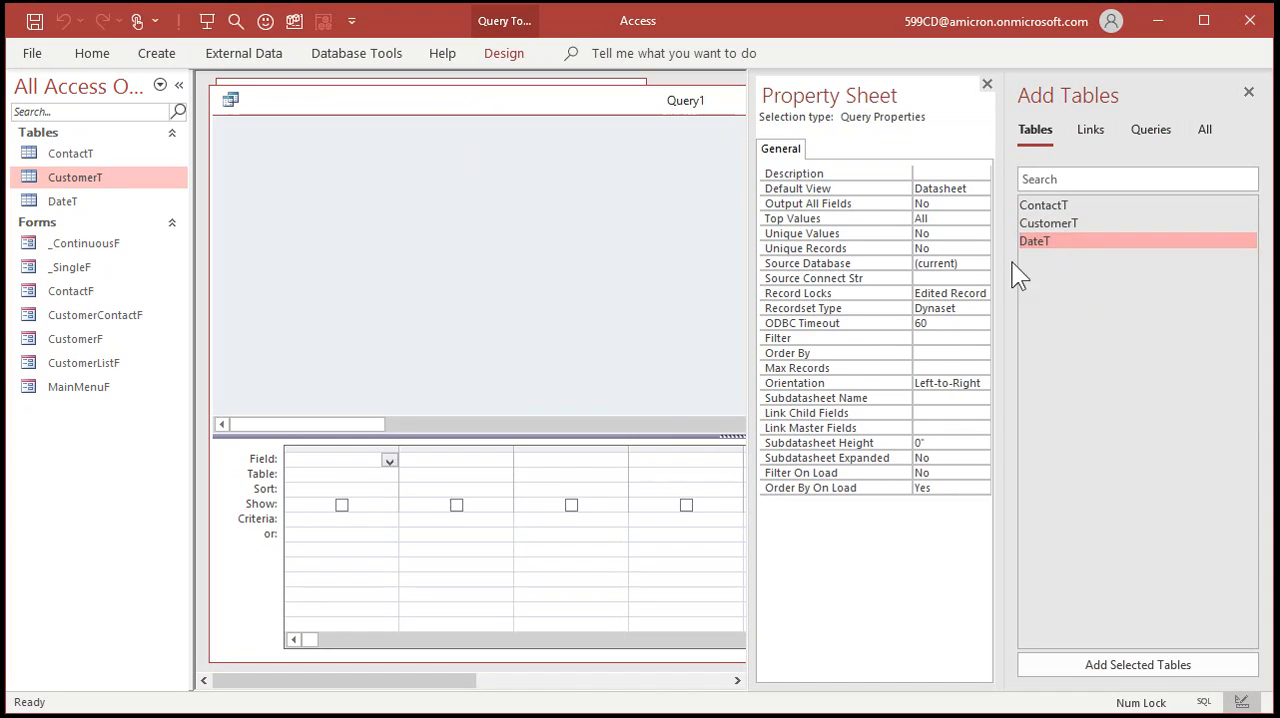
click(987, 84)
double_click(1040, 240)
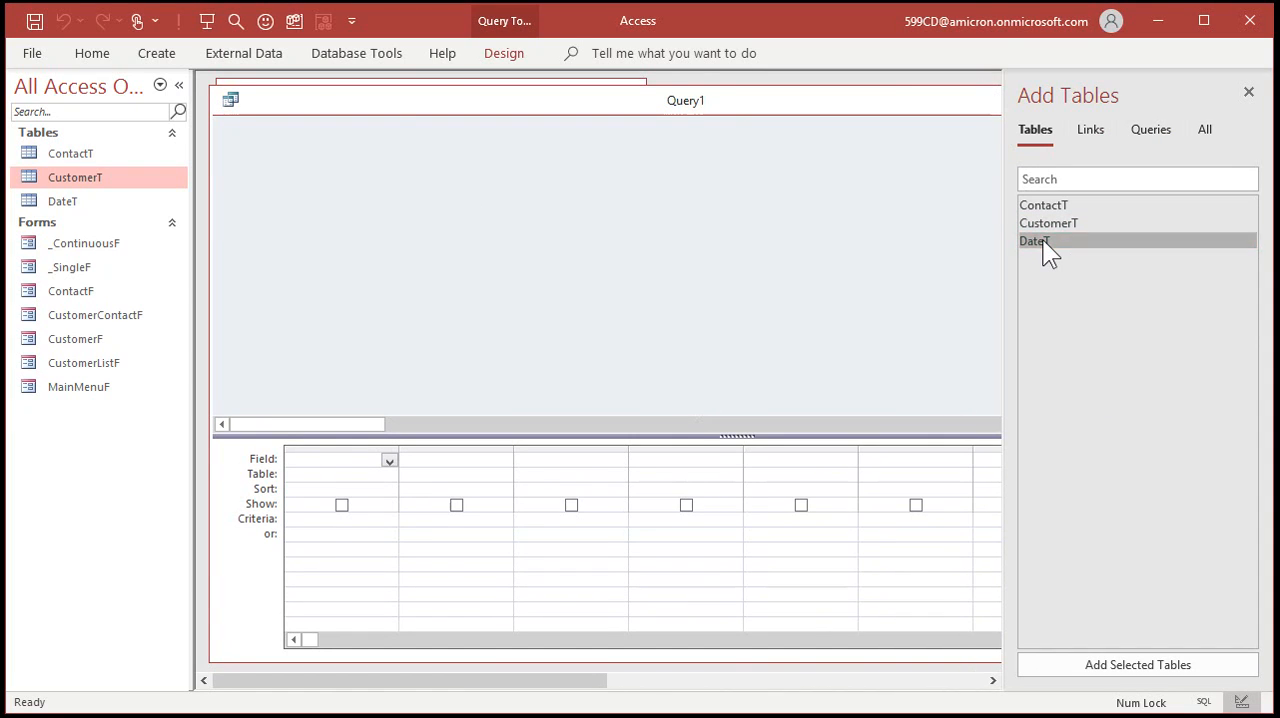
click(1248, 92)
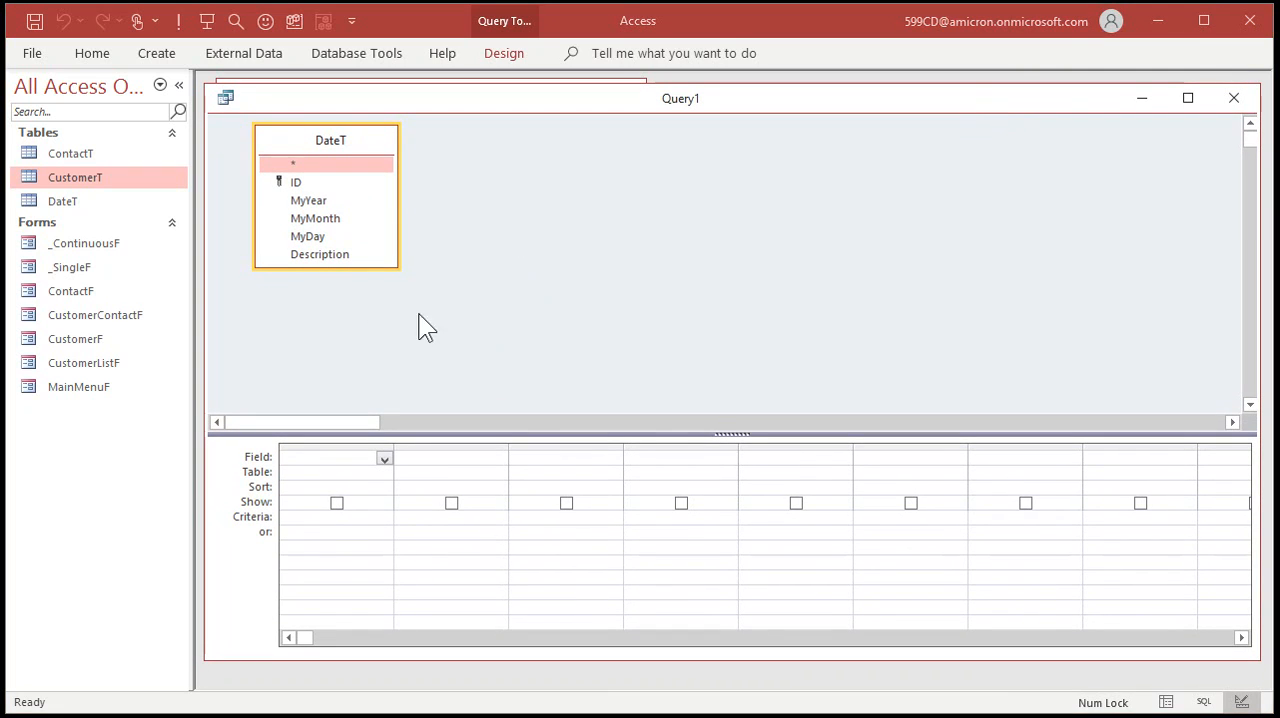
Add the Description, MyDay, MyMonth and MyYear fields to the query grid and widen the empty fifth column.
double_click(320, 254)
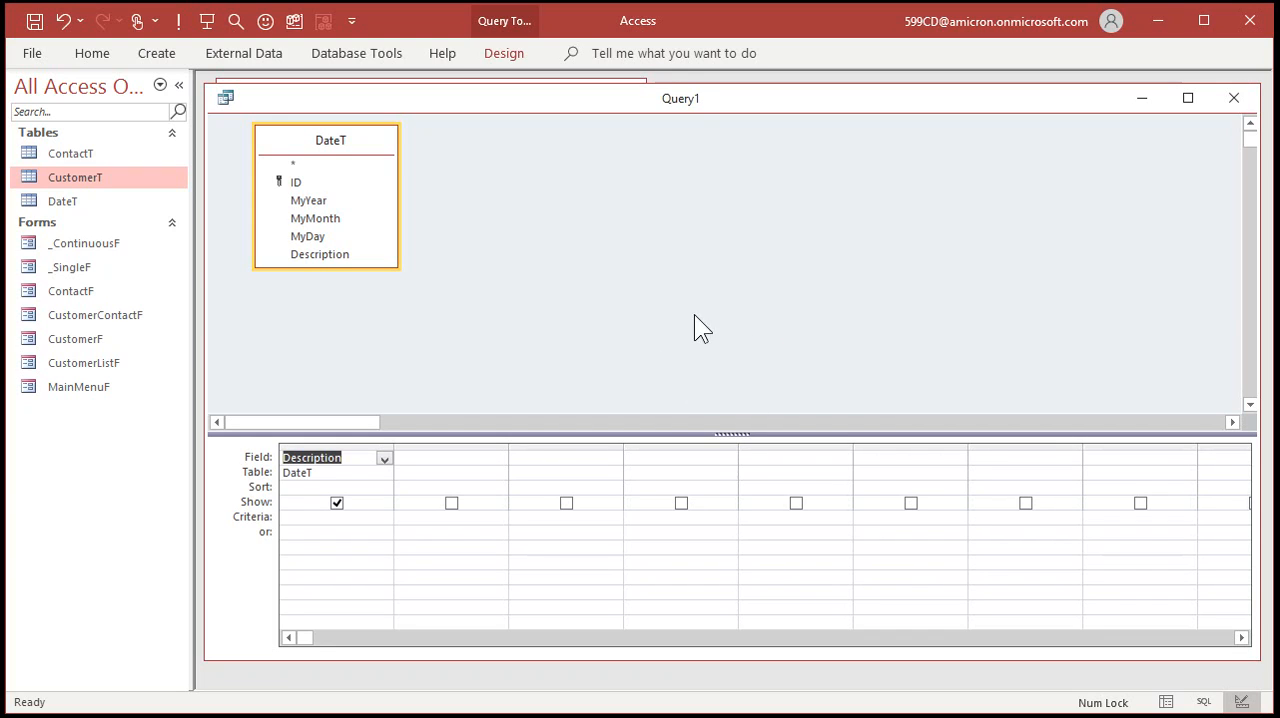
double_click(320, 237)
double_click(325, 220)
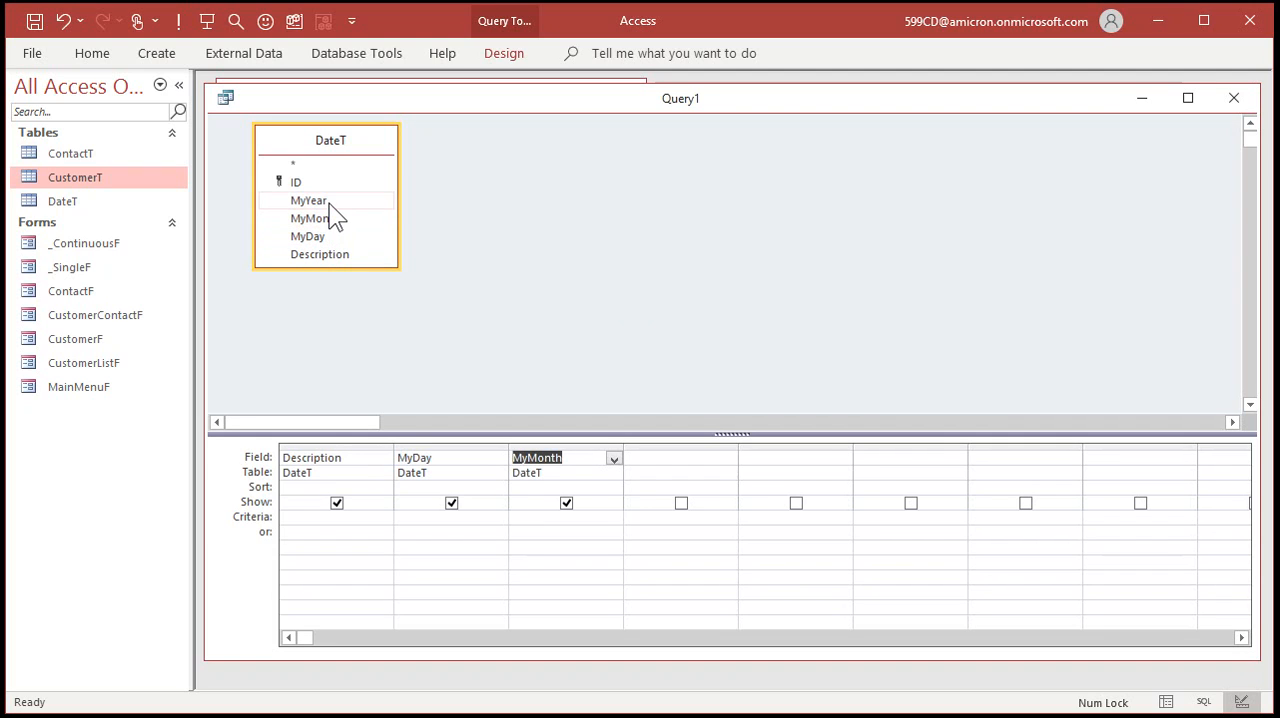
double_click(325, 201)
click(804, 457)
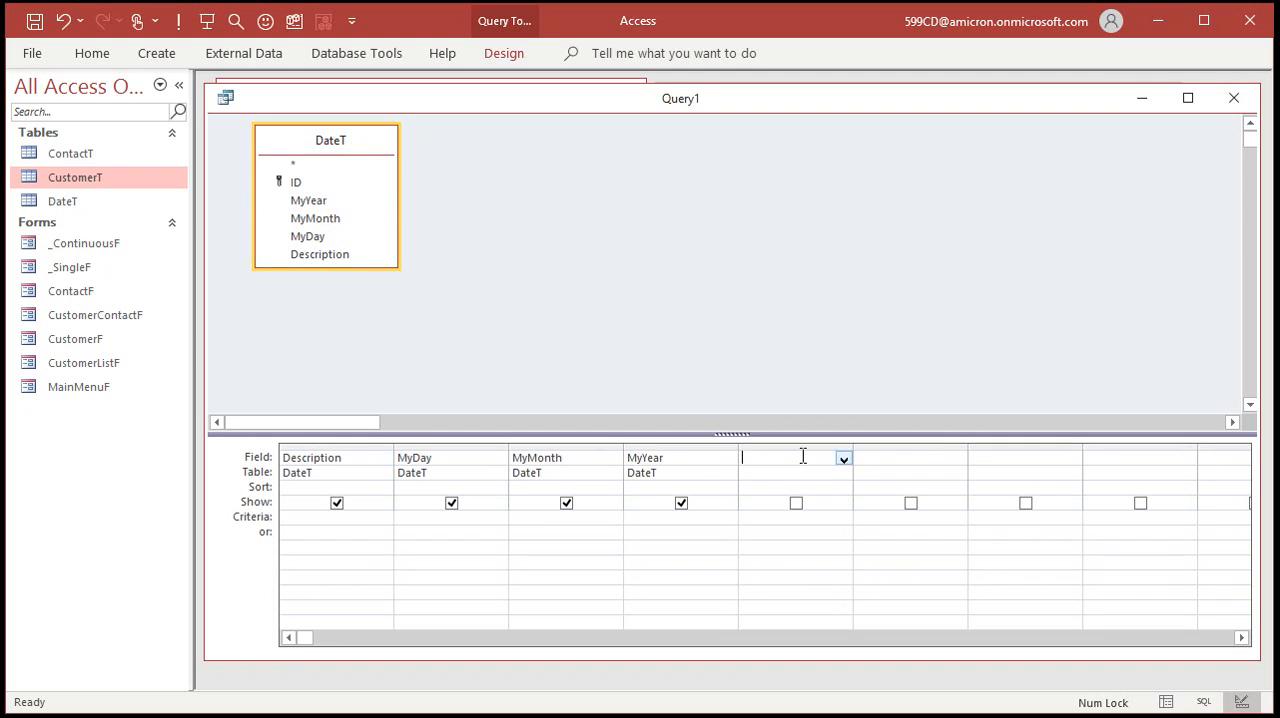
drag(851, 447, 1020, 450)
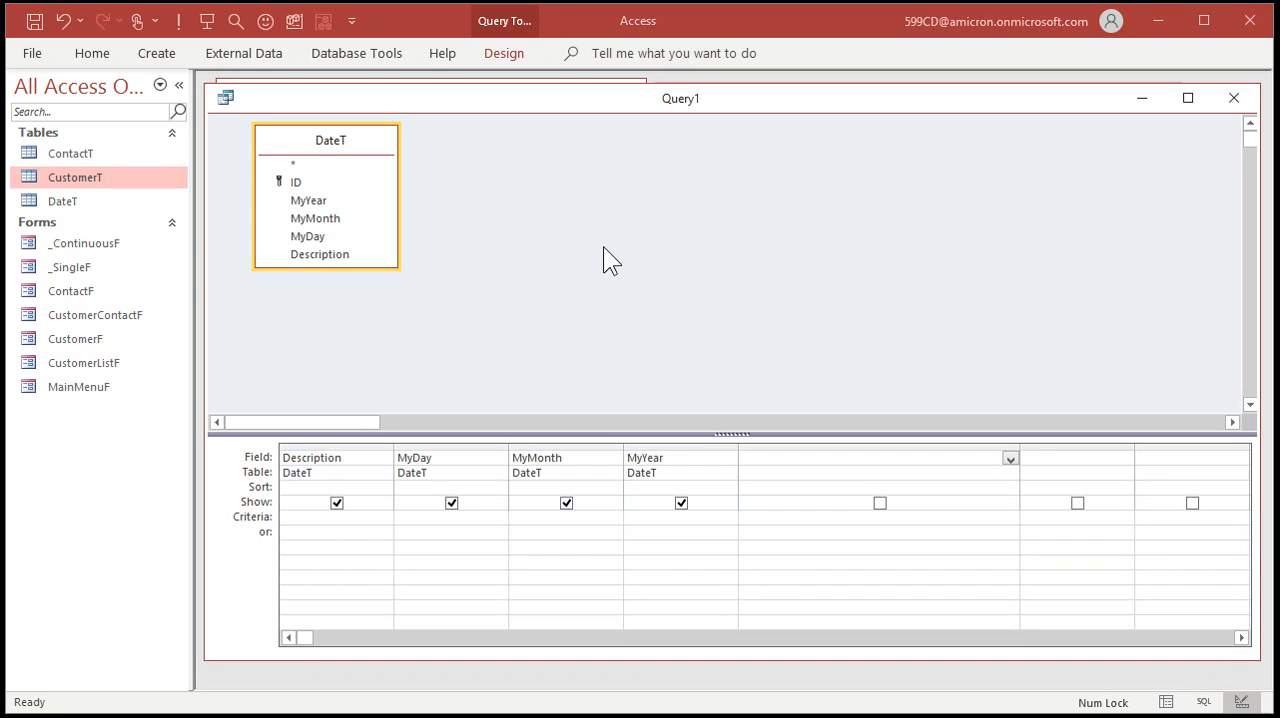
Save the query as DateQ and close it.
key(ctrl+s)
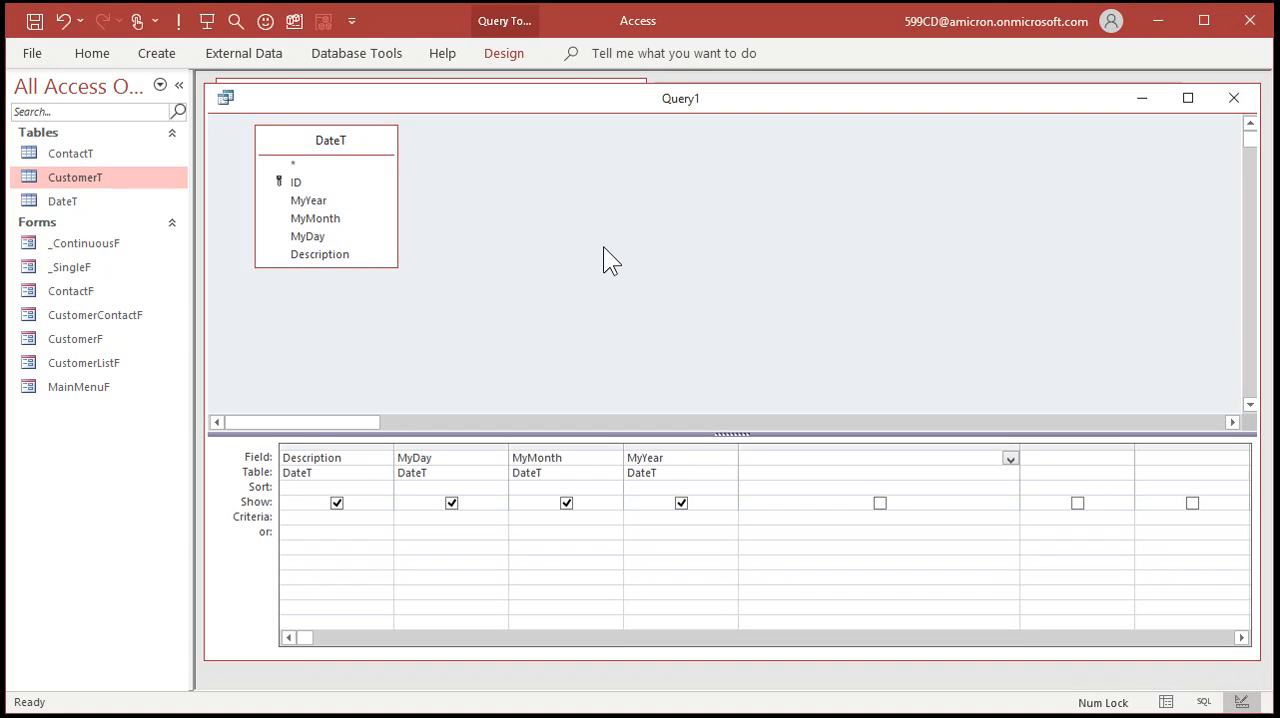
text(DateQ)
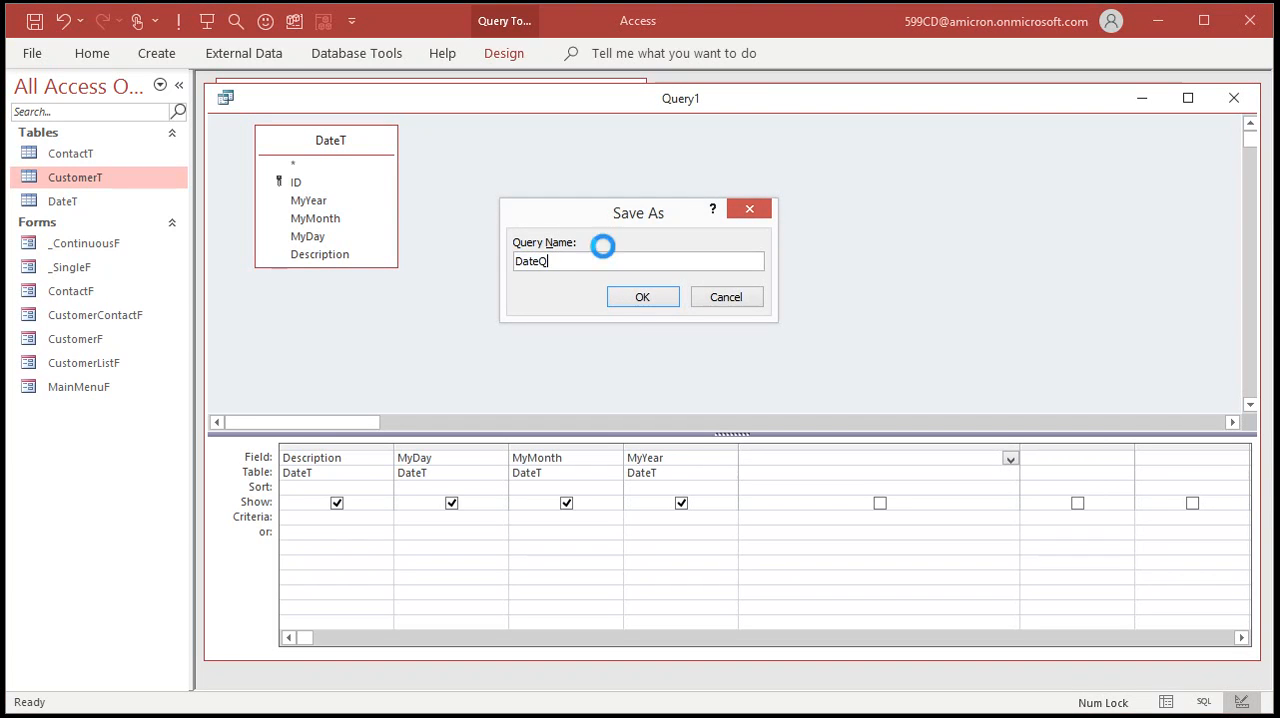
key(Return)
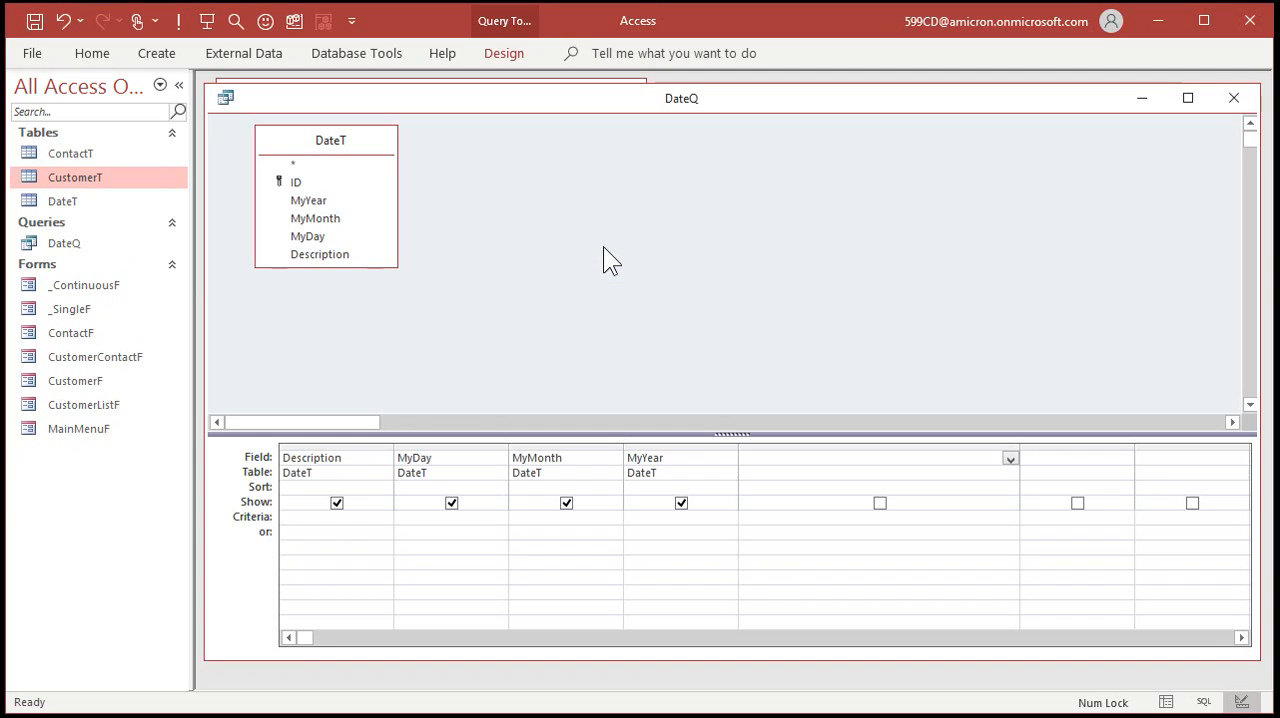
click(1237, 98)
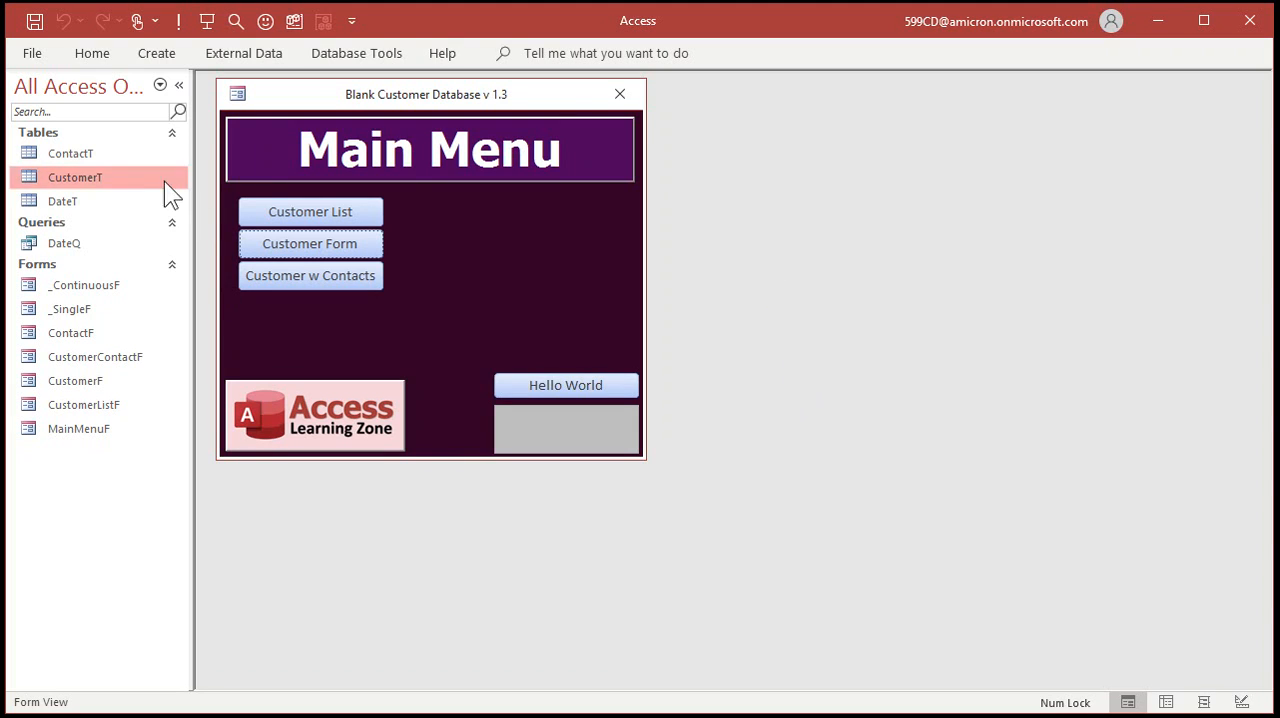
Open DateT in Design View and set the validation rule of MyYear to <>0.
click(79, 201)
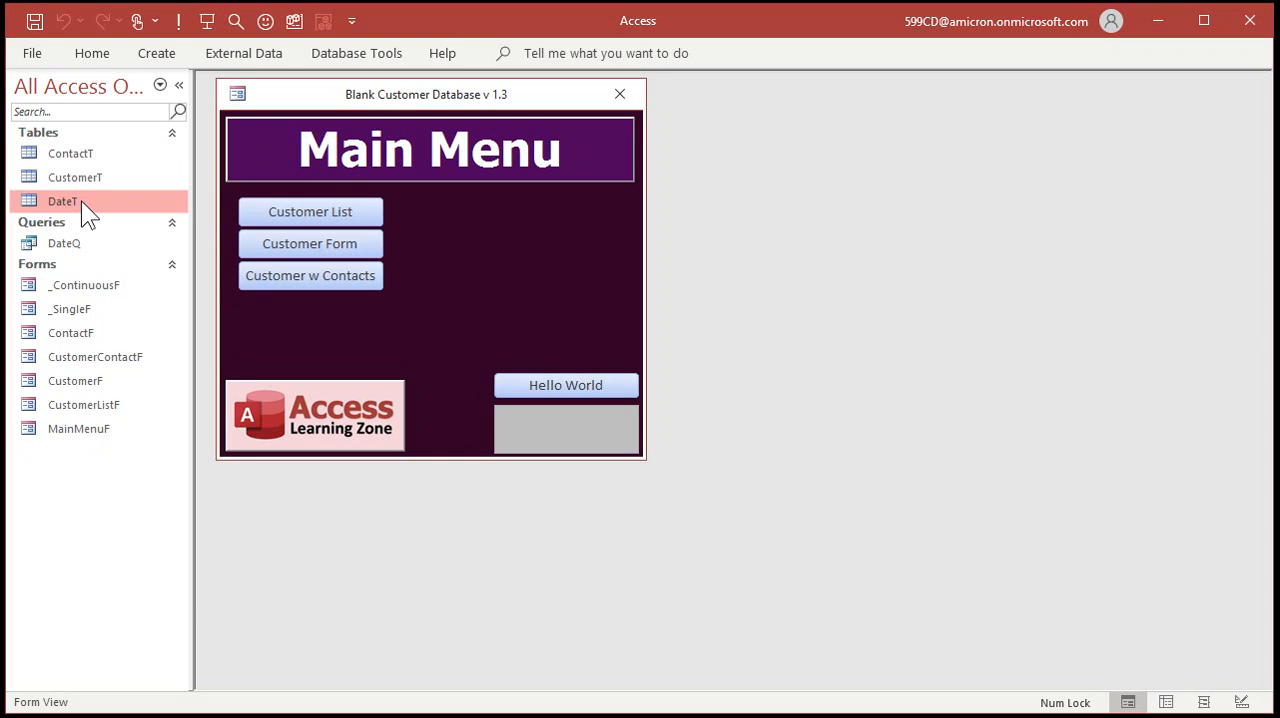
right_click(81, 200)
click(148, 243)
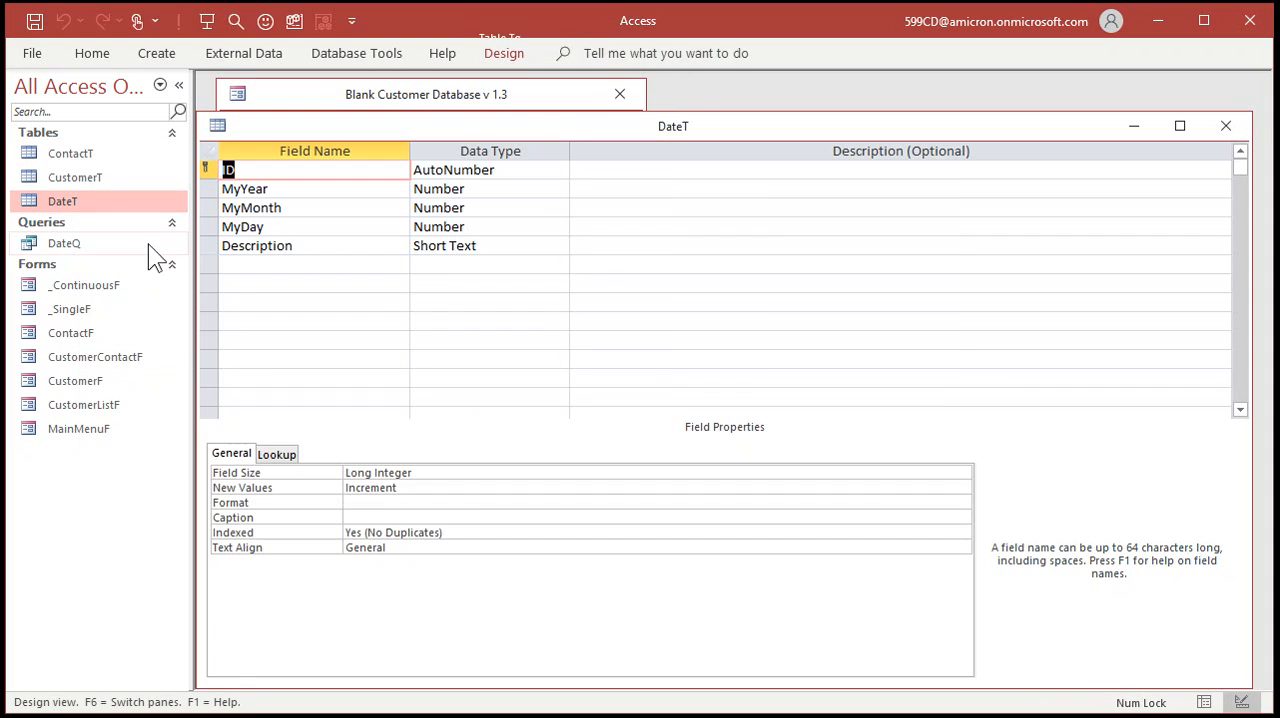
click(308, 189)
click(387, 562)
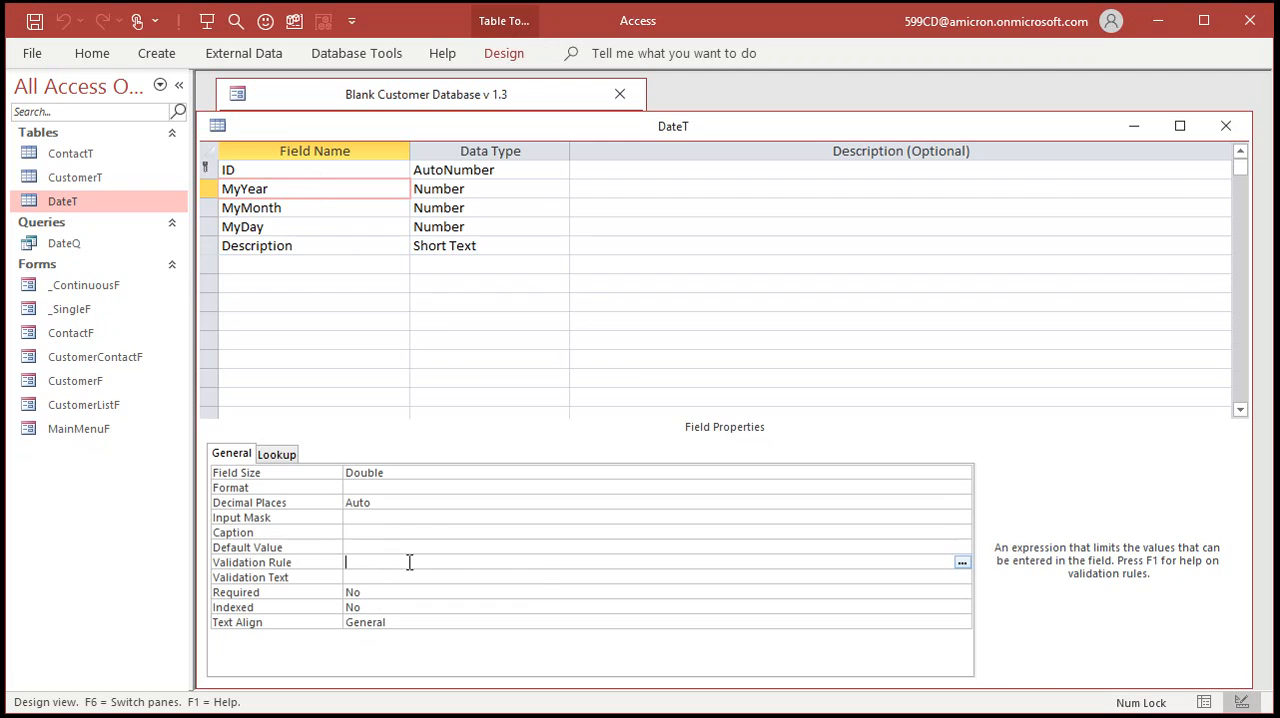
text(<>0)
Set the validation text of MyYear to "There was no year ZERO!".
click(537, 581)
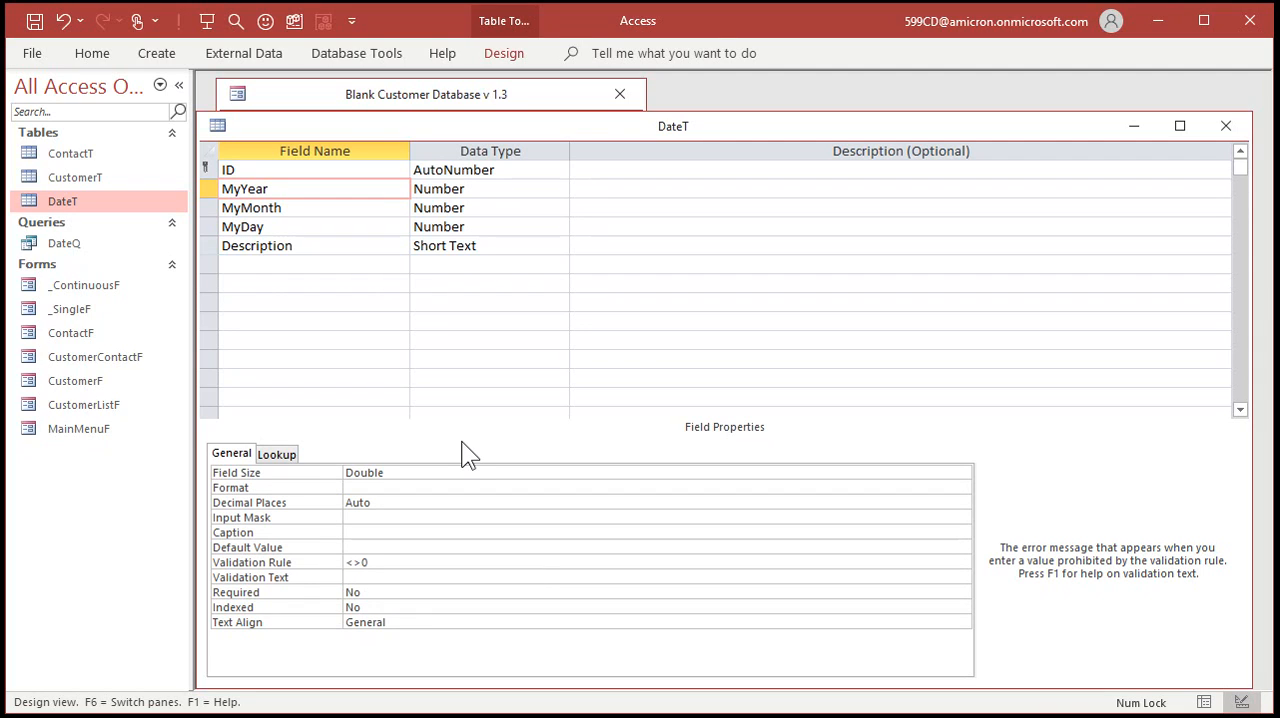
text(There is)
key(BackSpace)
key(BackSpace)
key(BackSpace)
text(was no year ZERO!)
key(Return)
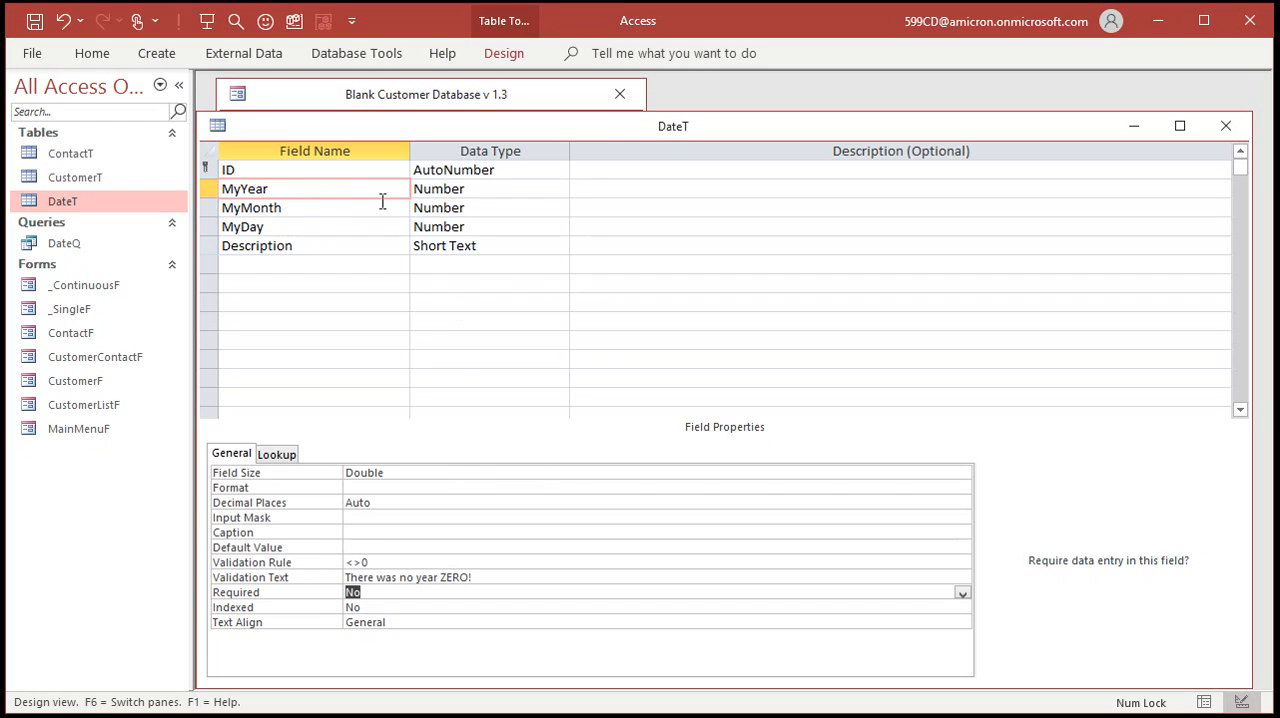
Set the validation rule of MyMonth to Between 1 And 12.
click(326, 208)
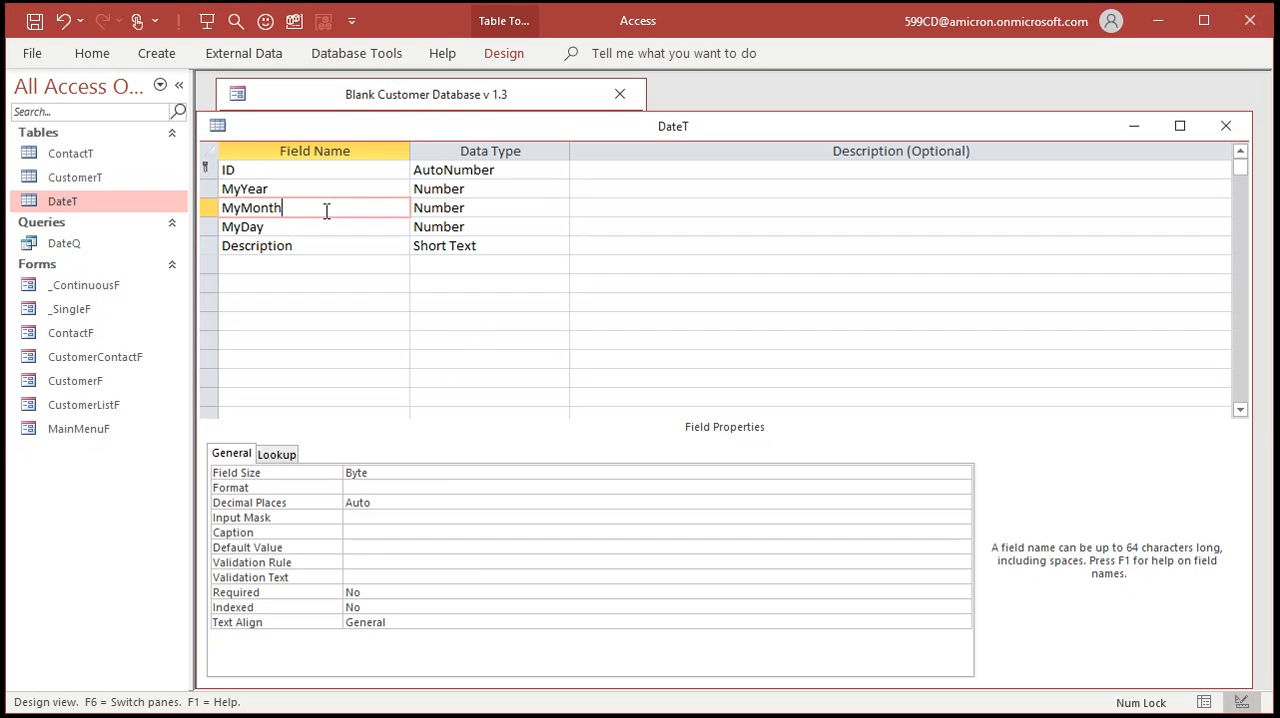
click(362, 562)
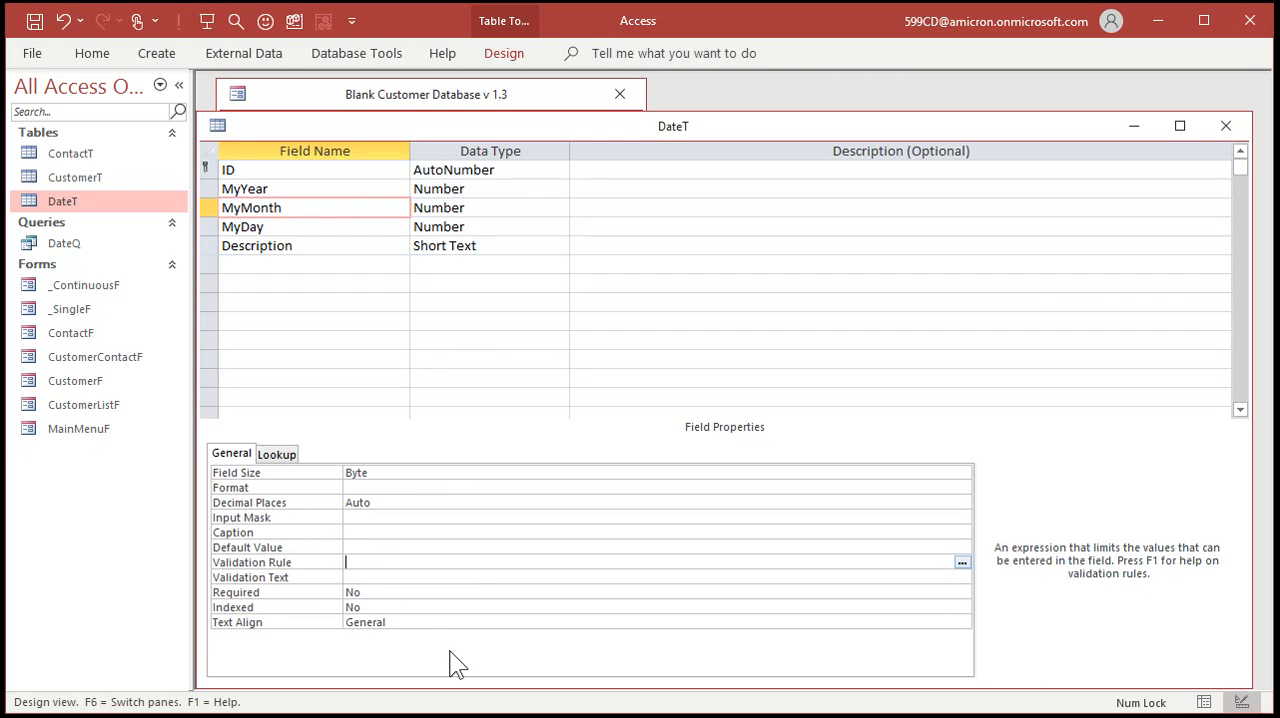
text(Between 1 and 12)
key(Return)
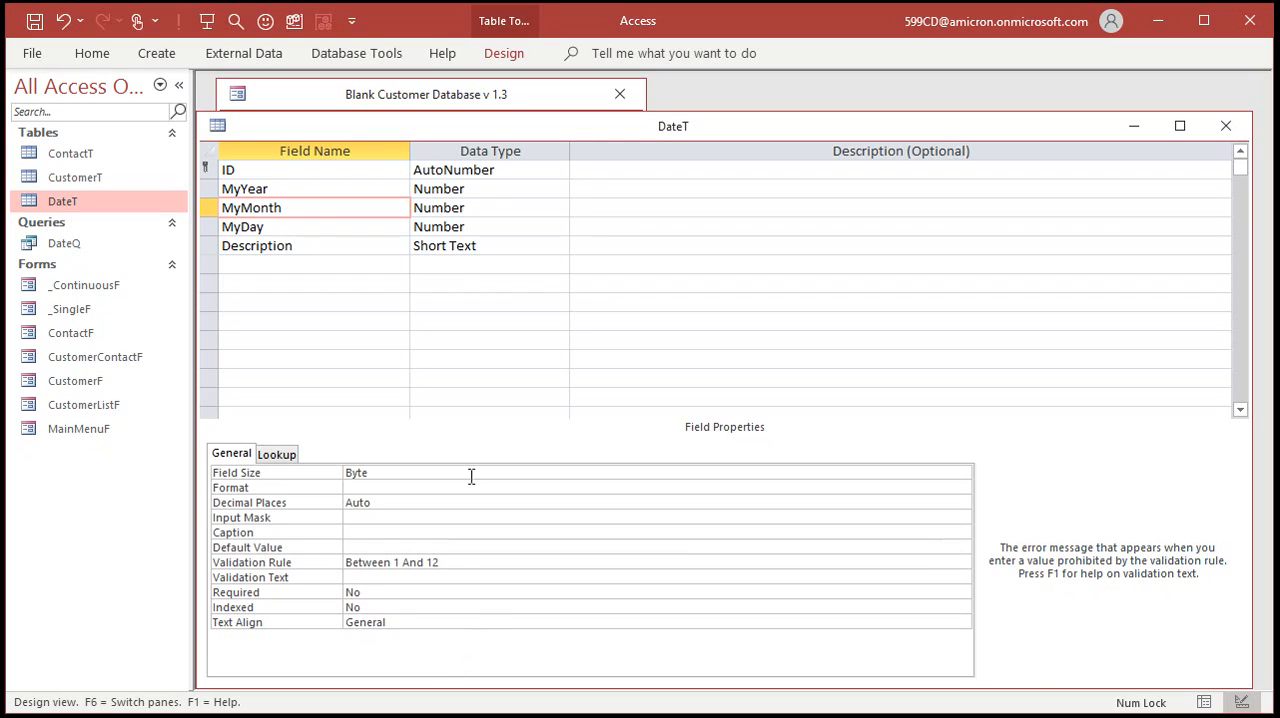
Set the validation rule of MyDay to Between 1 And 31.
click(315, 227)
click(405, 560)
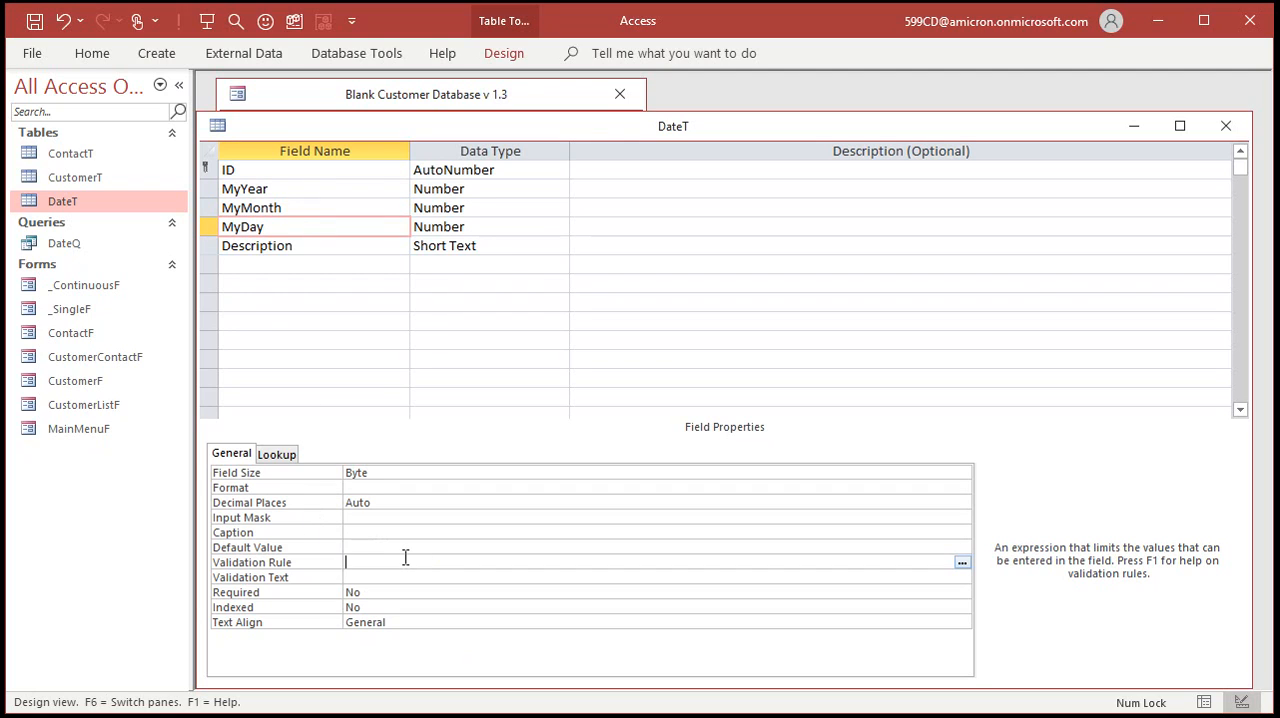
text(Between 1 and 31)
key(Return)
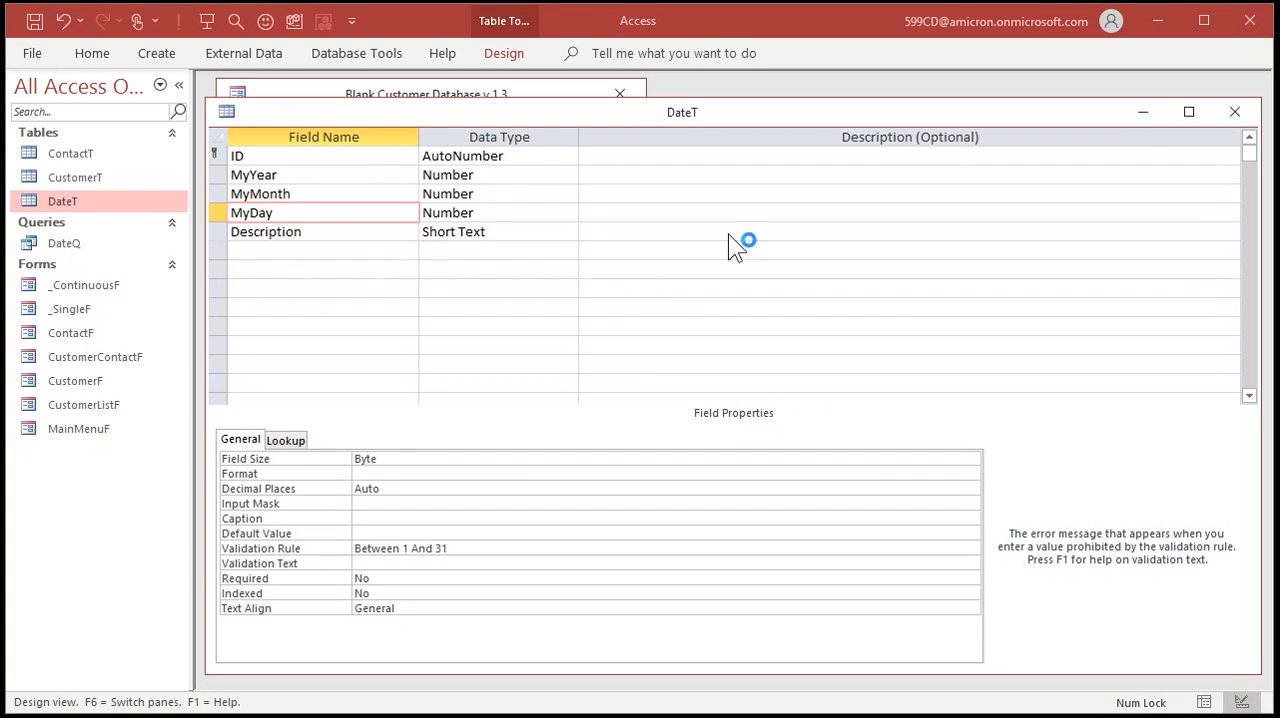
Close DateT, saving the design changes, testing the existing data and keeping the new validation rules.
click(1234, 112)
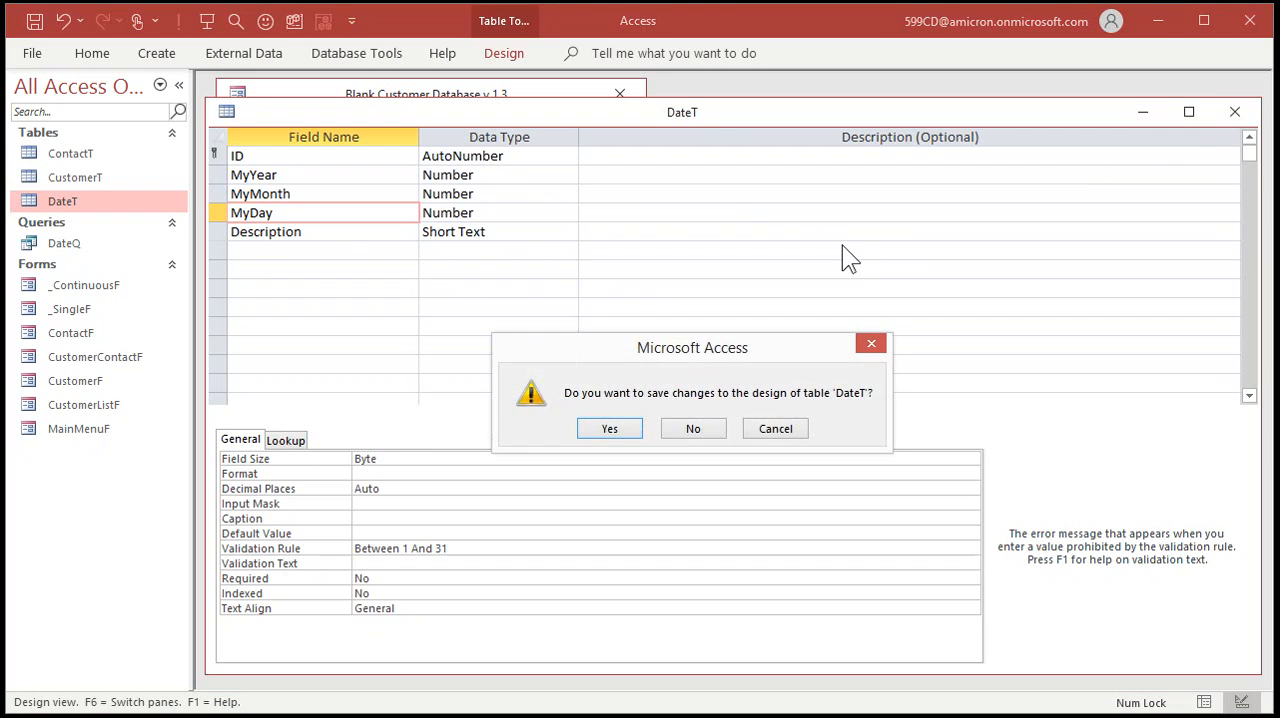
click(620, 433)
click(606, 431)
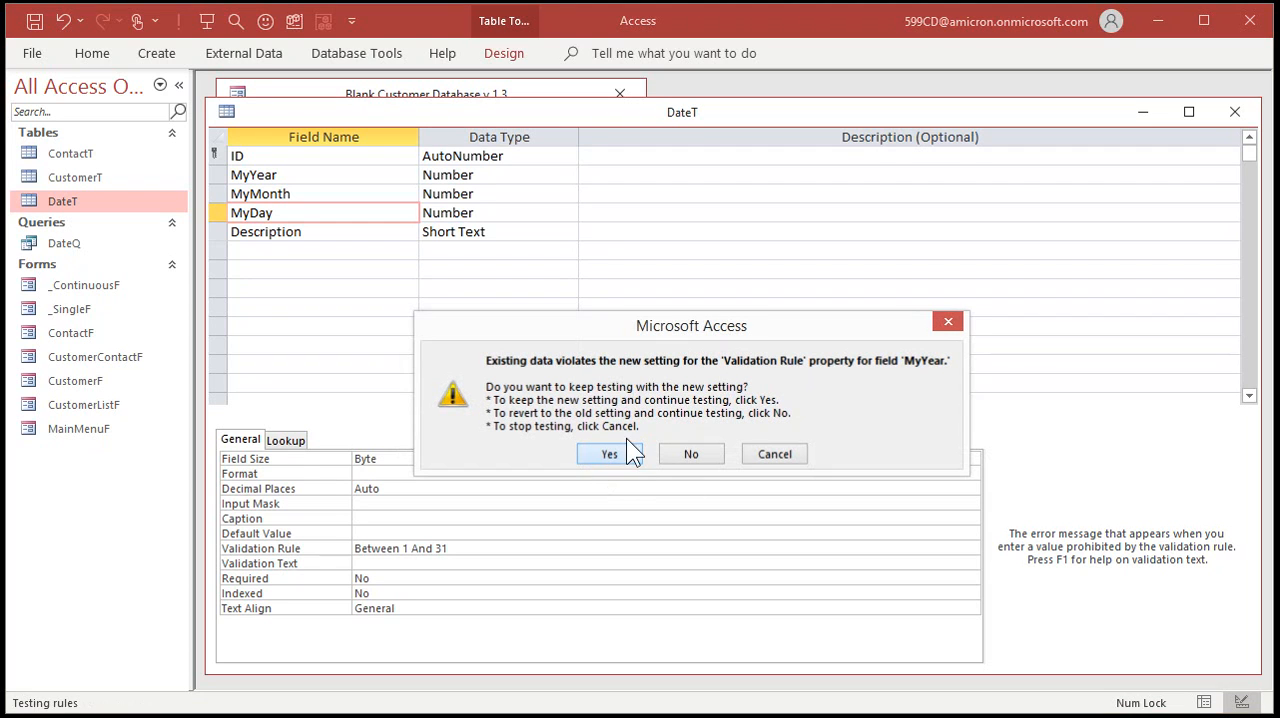
click(599, 455)
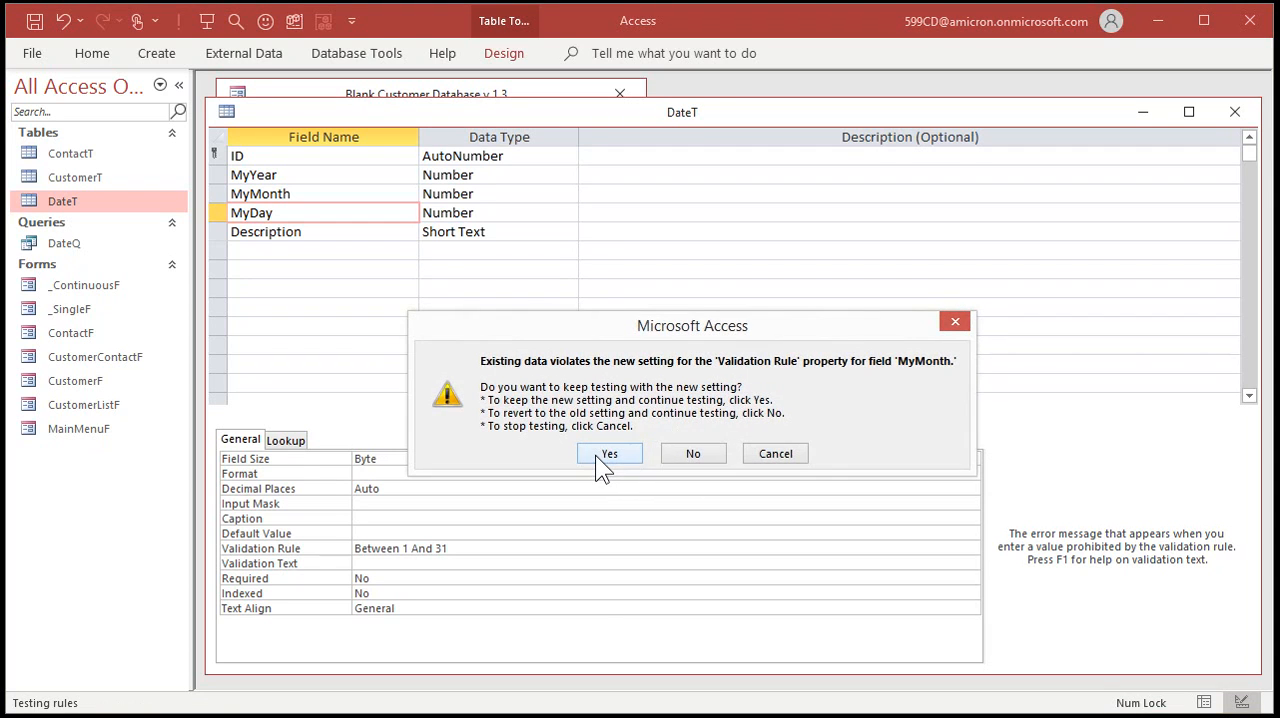
click(595, 455)
click(612, 455)
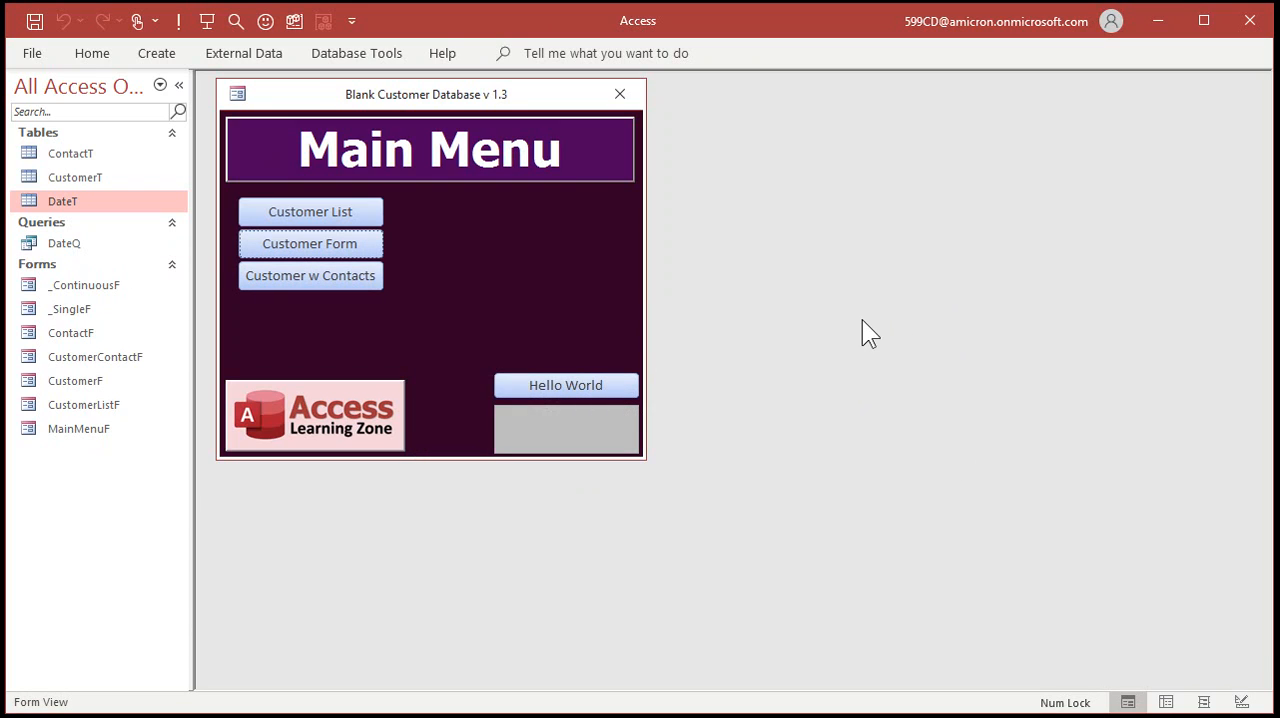
Open the DateQ query in Design View and narrow the Description, MyDay, MyMonth and MyYear columns of the design grid.
double_click(70, 242)
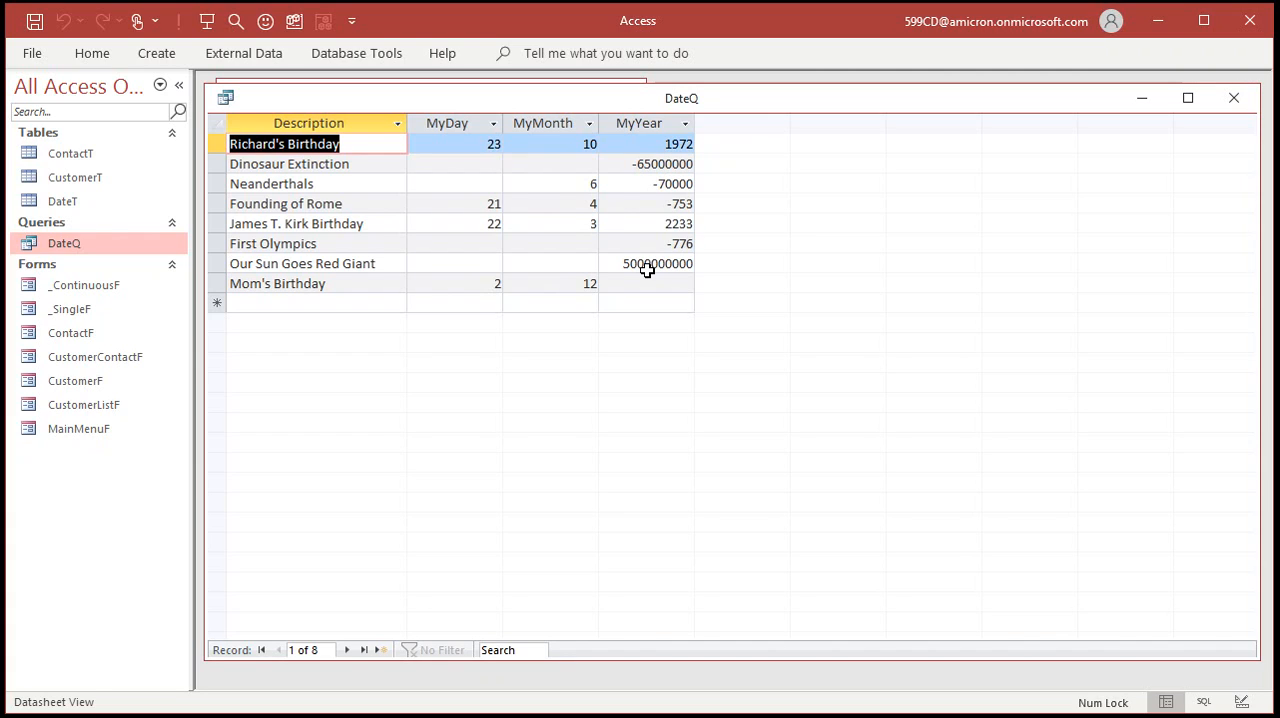
right_click(772, 104)
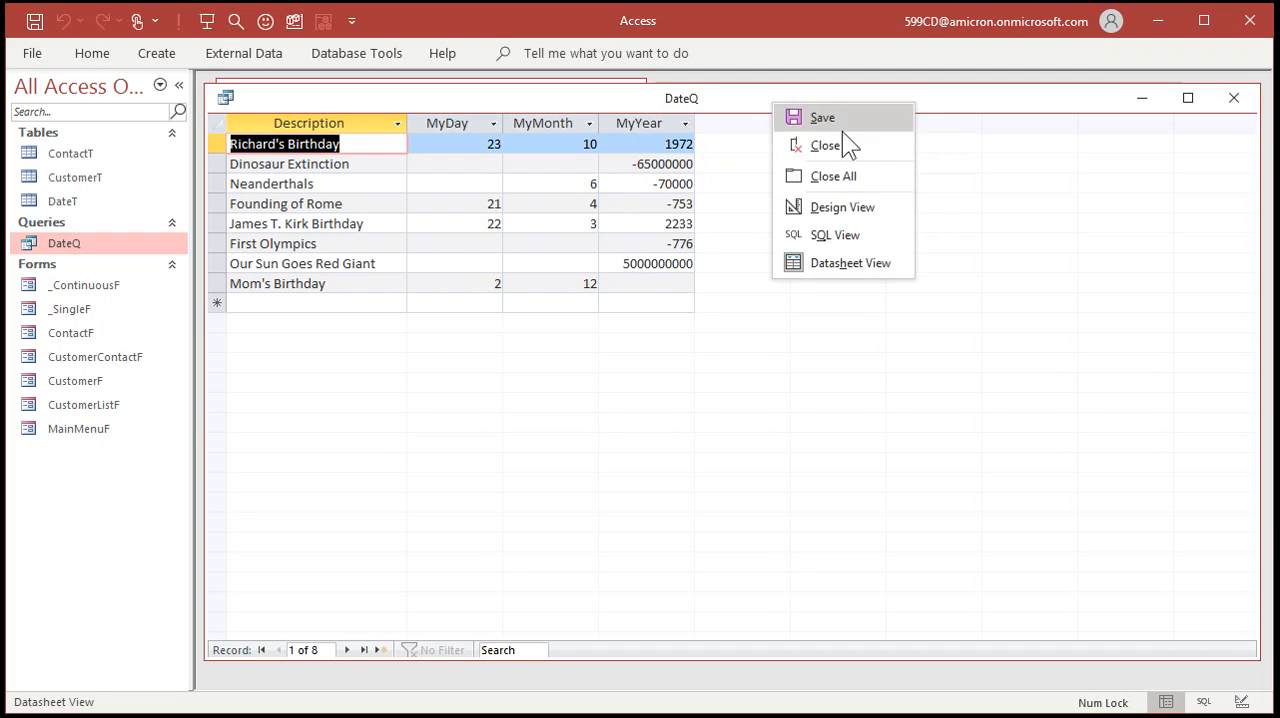
click(838, 206)
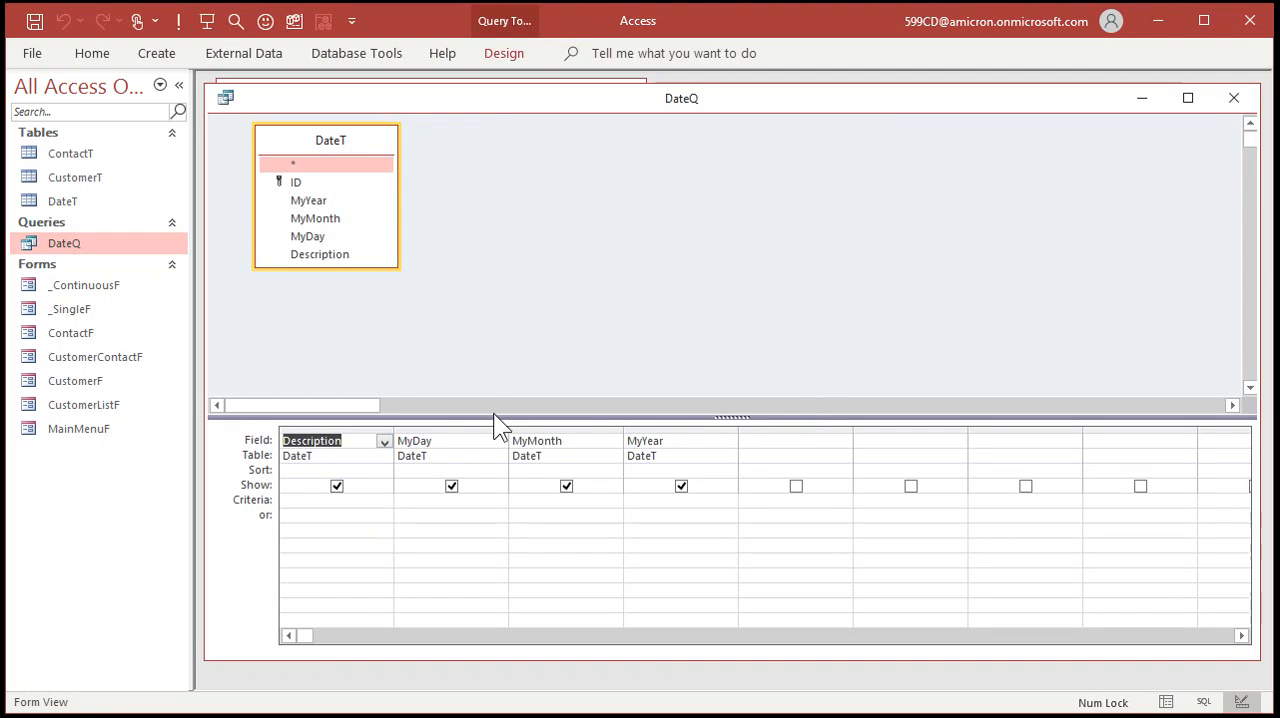
drag(510, 429, 449, 429)
drag(561, 430, 518, 430)
drag(634, 430, 567, 430)
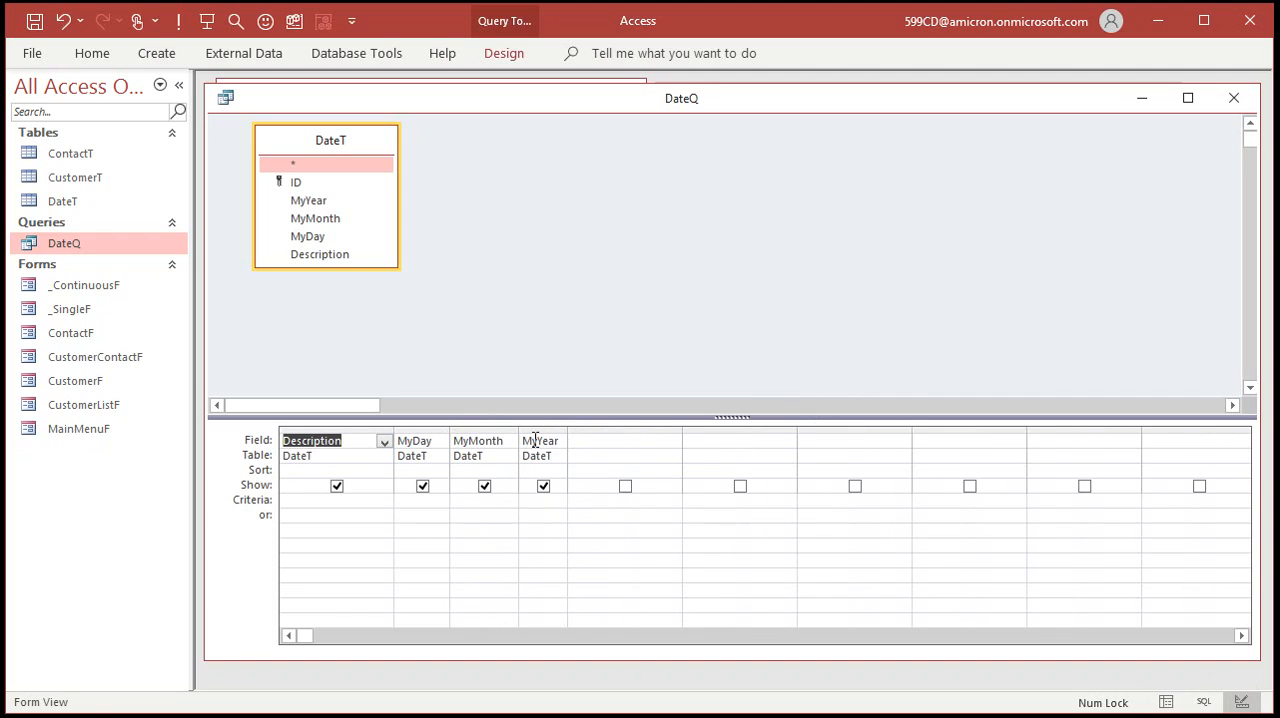
drag(394, 429, 364, 430)
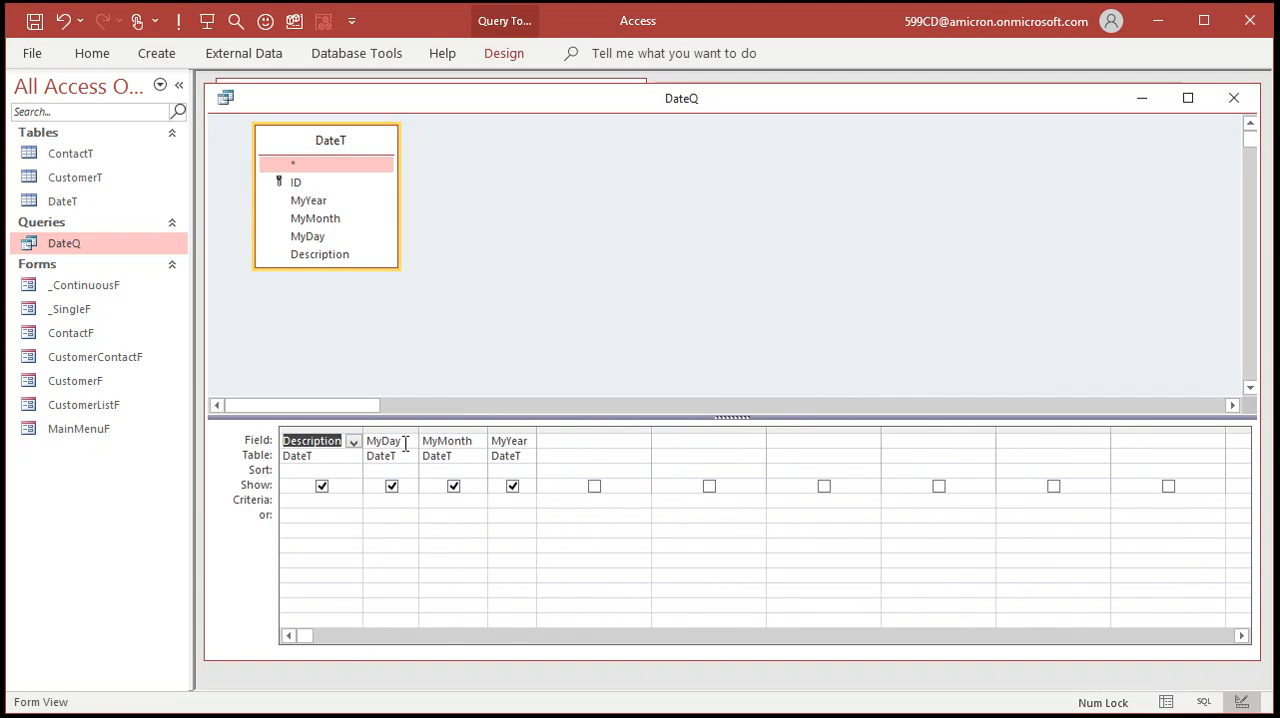
Add the calculated field Suffix: IIF(MyYear<0,"BCE","CE") in a widened blank column of DateQ and run the query.
click(556, 443)
double_click(651, 429)
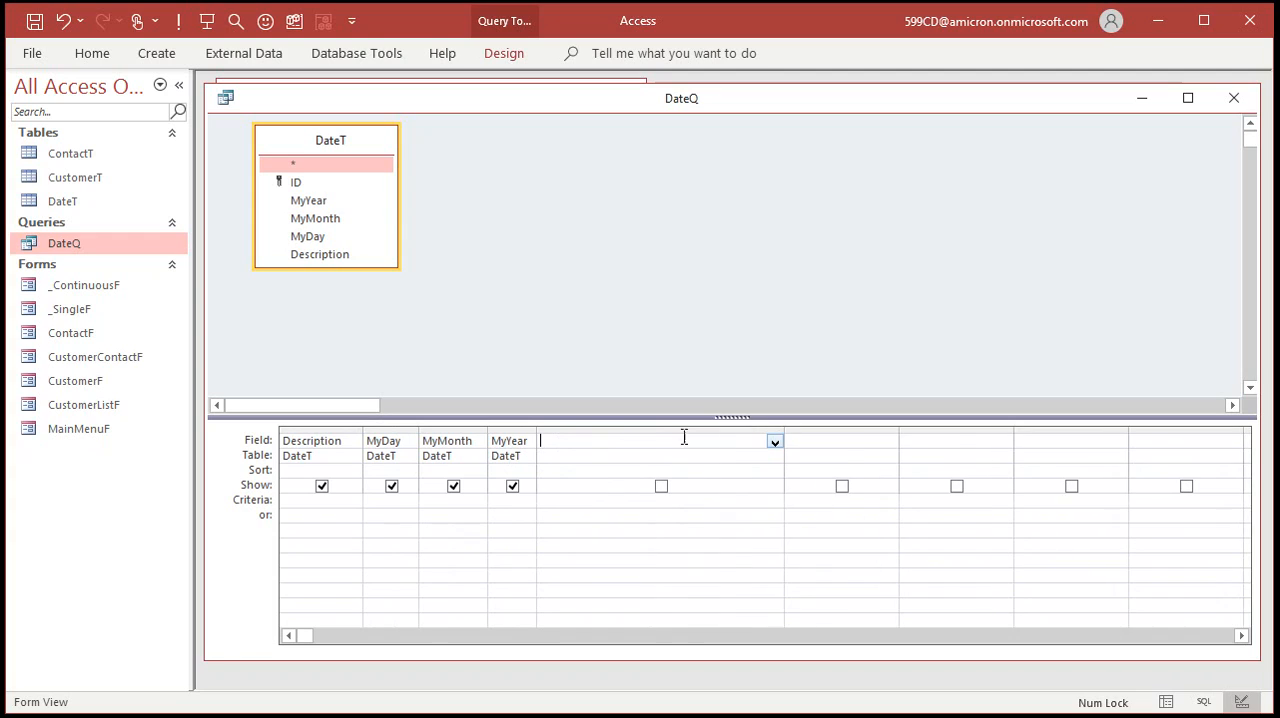
text(Suffix: IIF)
text((MyYear<0,"BCE","CE"))
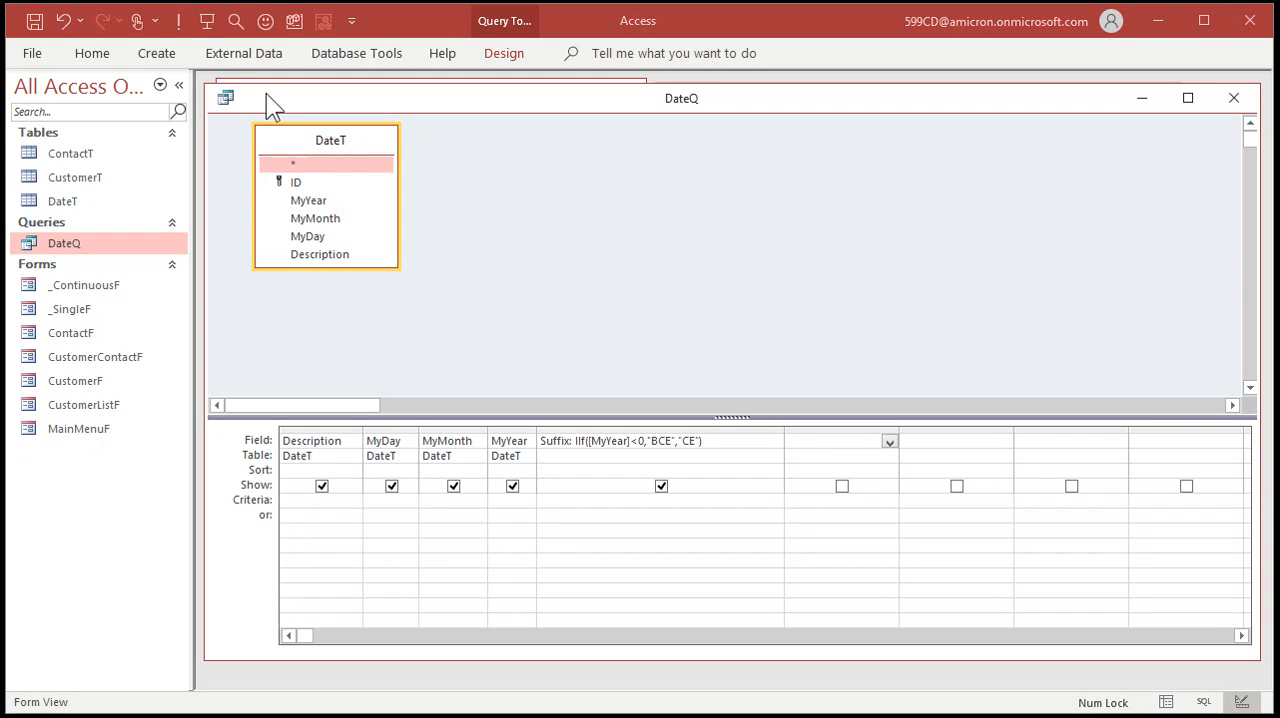
click(175, 20)
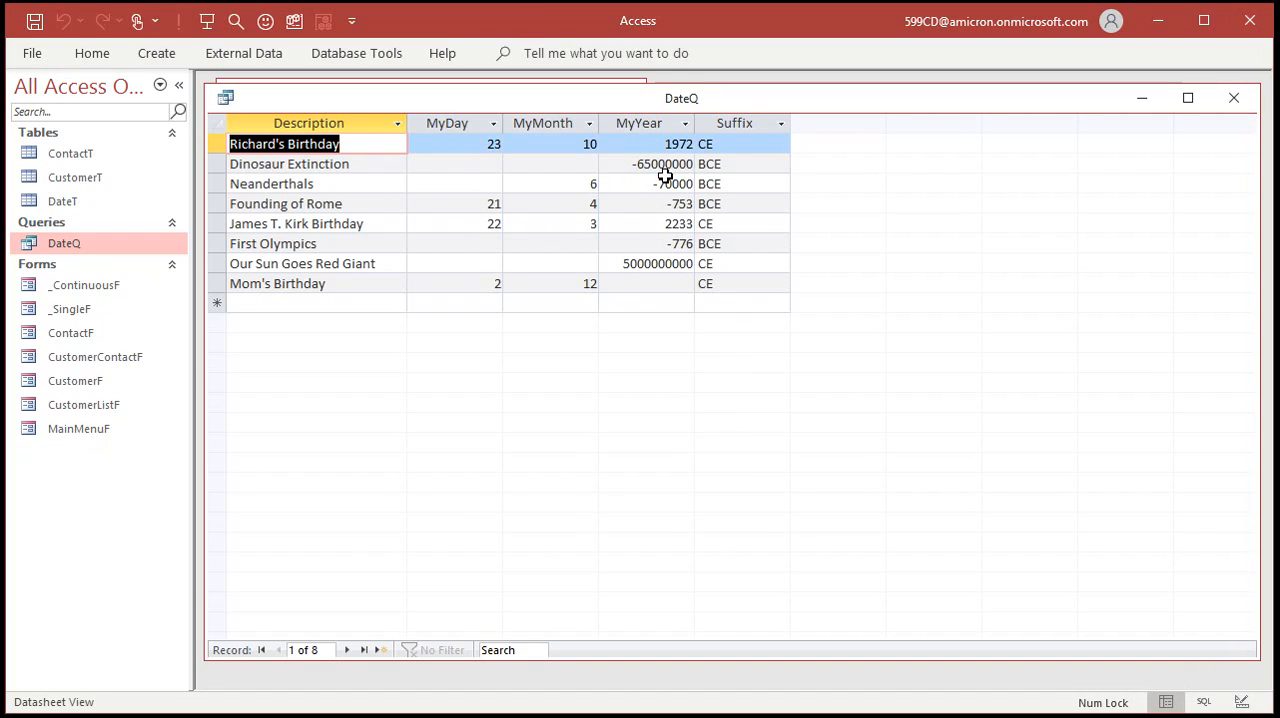
Back in DateQ's design, add the calculated field AbsYear: Abs(MyYear) after Suffix and run the query.
right_click(544, 99)
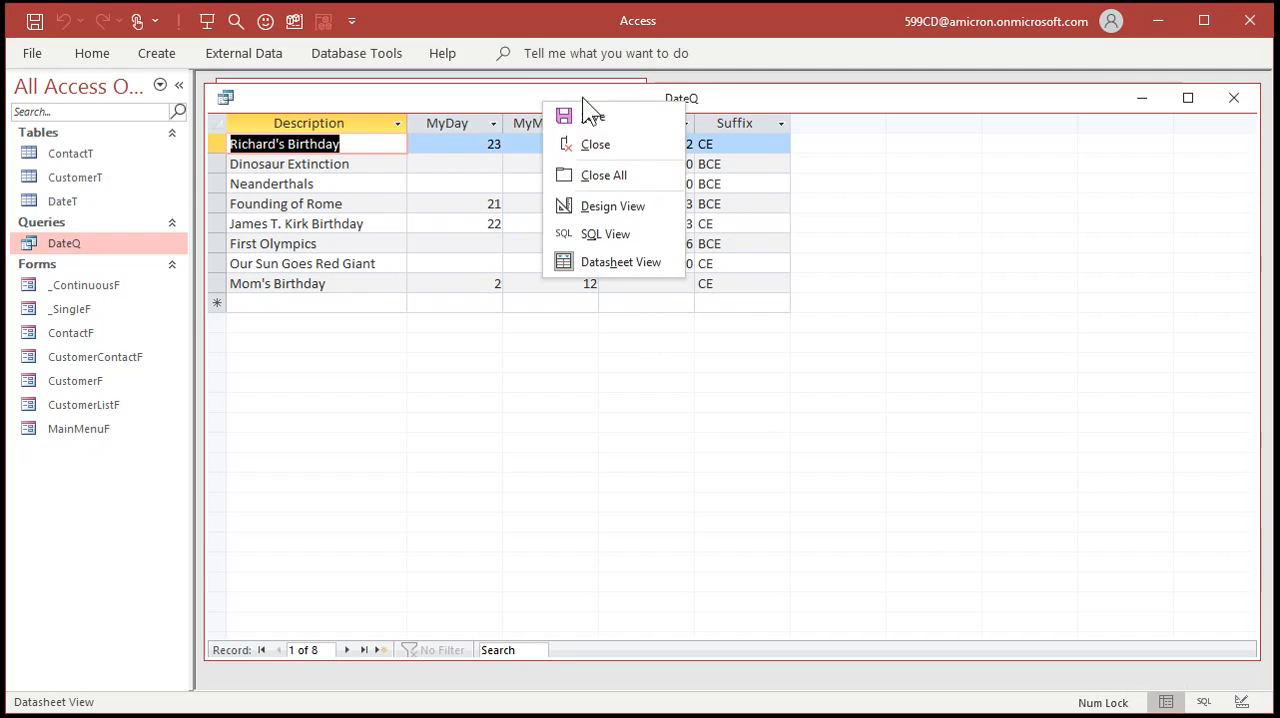
click(612, 200)
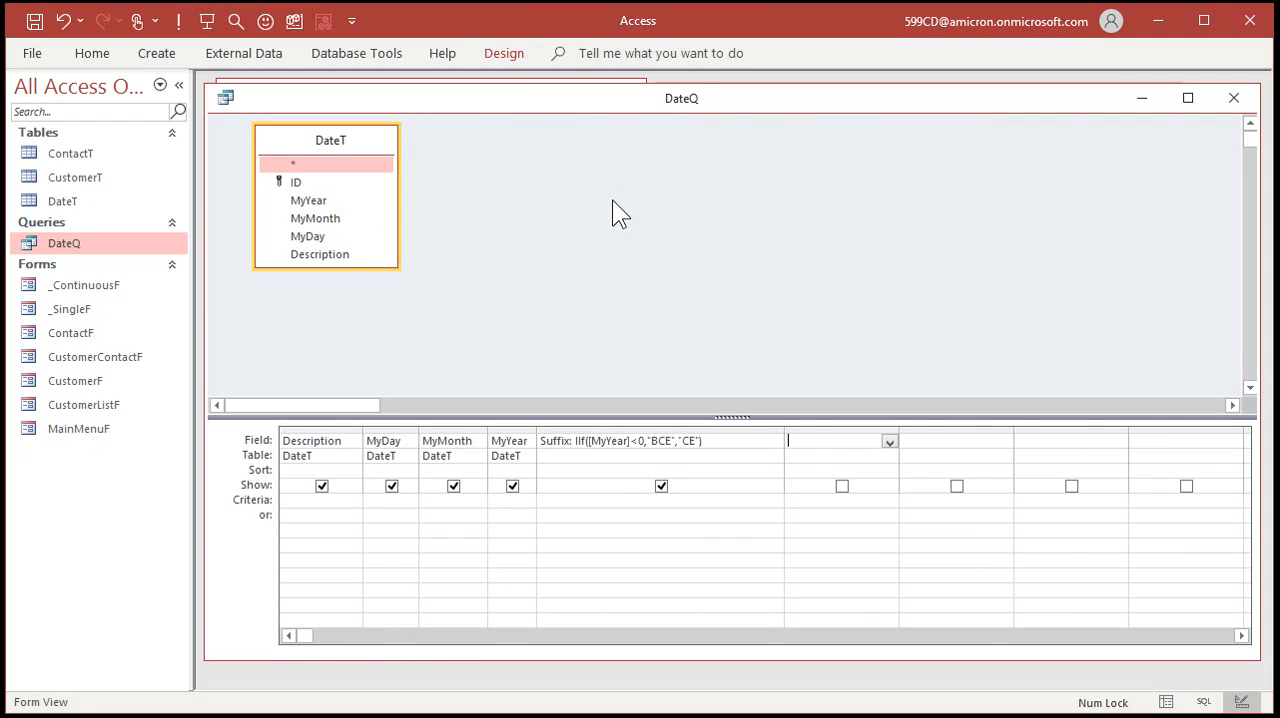
drag(780, 429, 608, 425)
drag(724, 426, 880, 428)
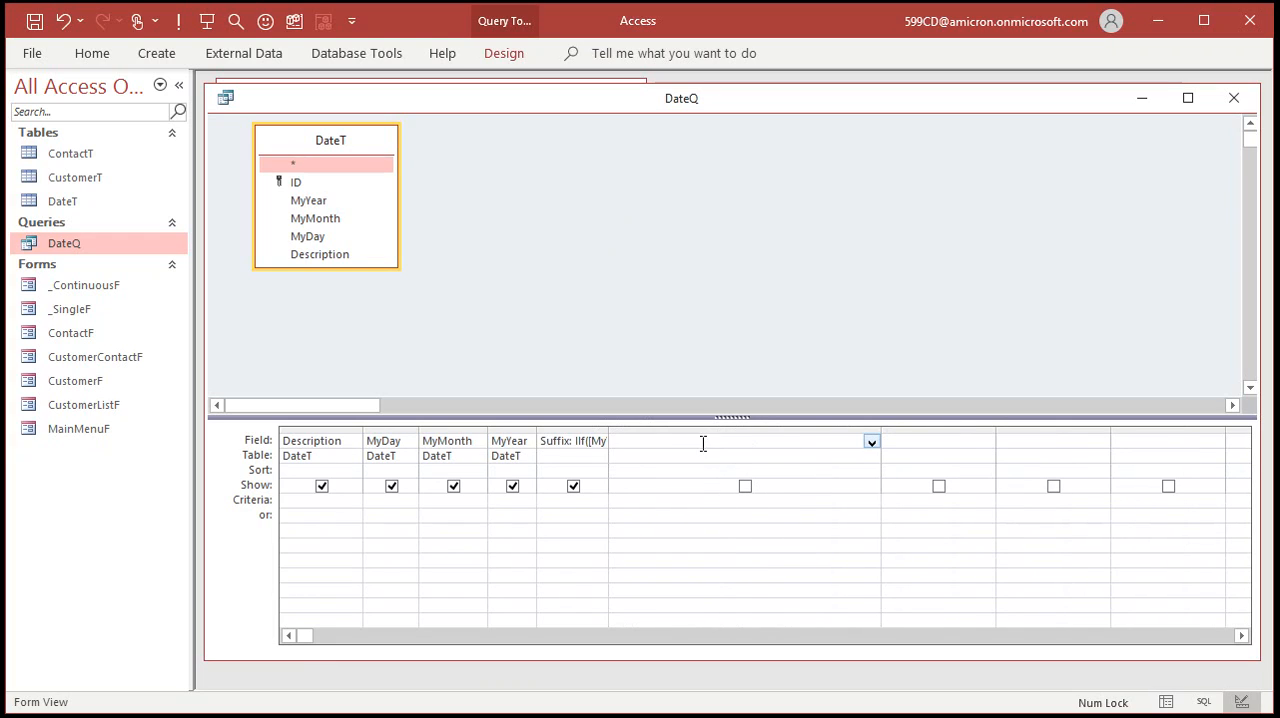
click(667, 443)
text(AbsYear: AbS(Myear))
key(Tab)
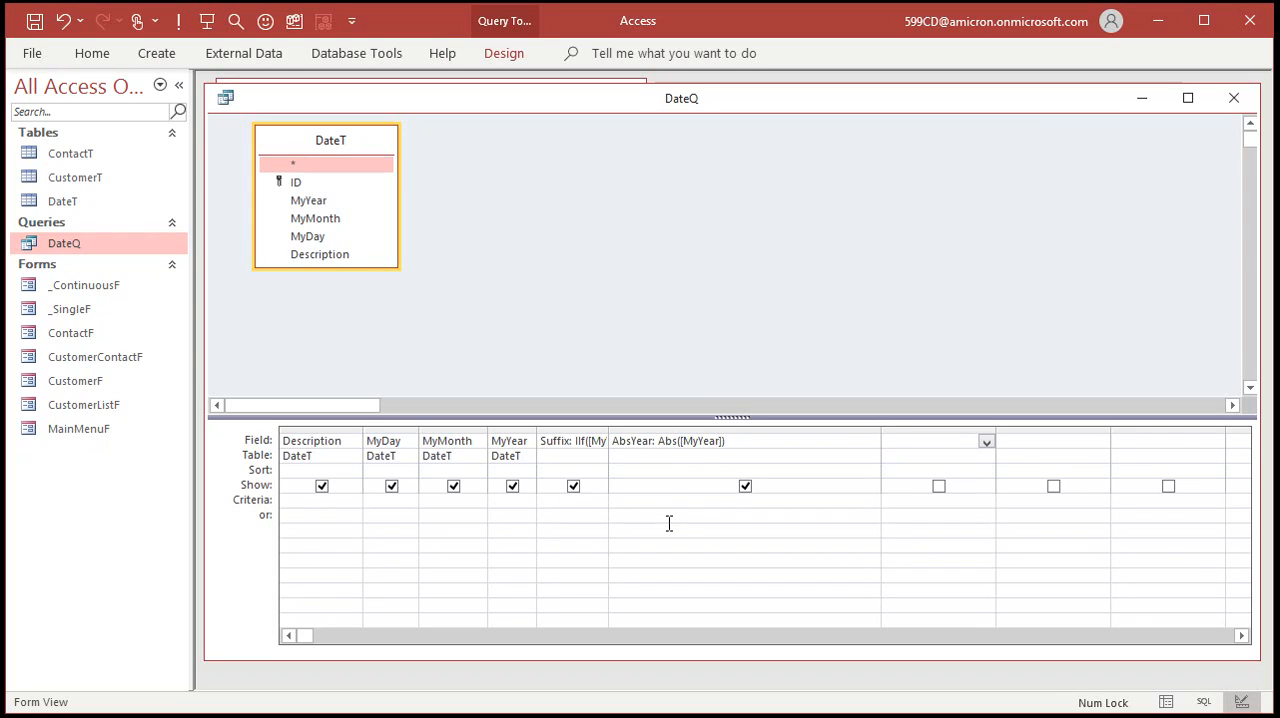
click(178, 20)
Fit the datasheet column widths of DateQ to their contents and save the query.
click(884, 121)
key(Escape)
click(734, 123)
click(746, 160)
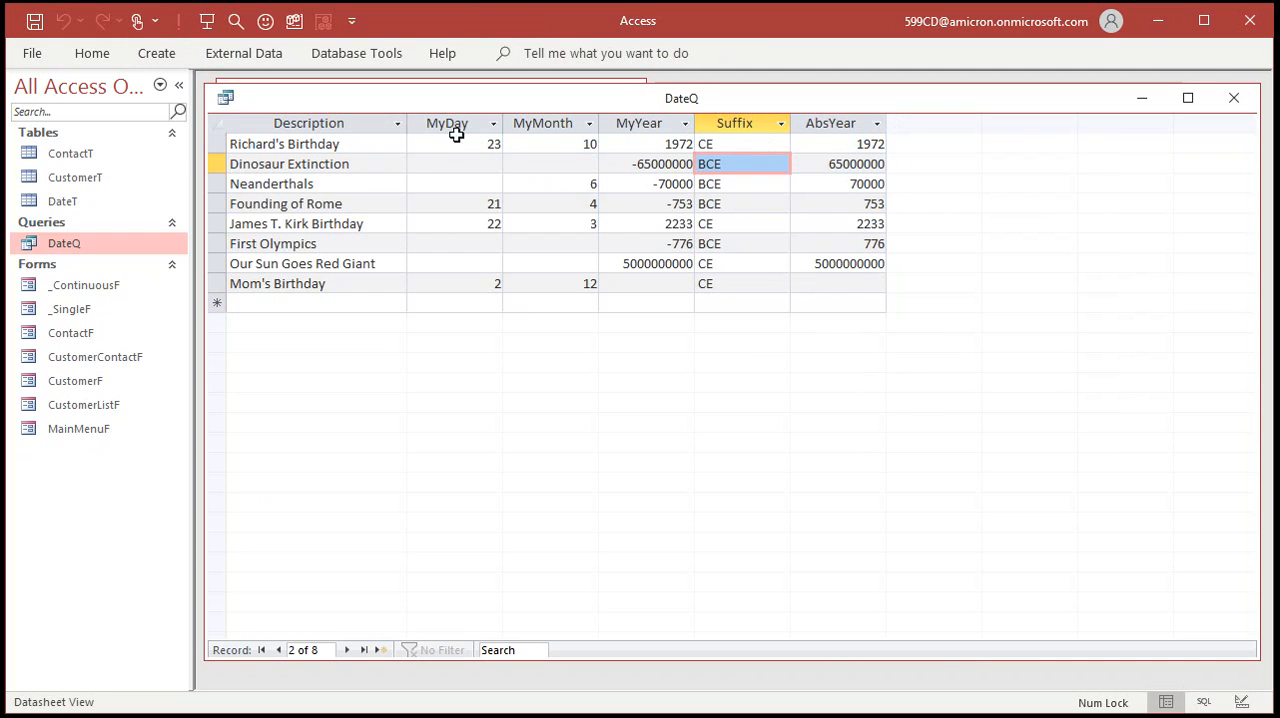
double_click(406, 123)
double_click(480, 122)
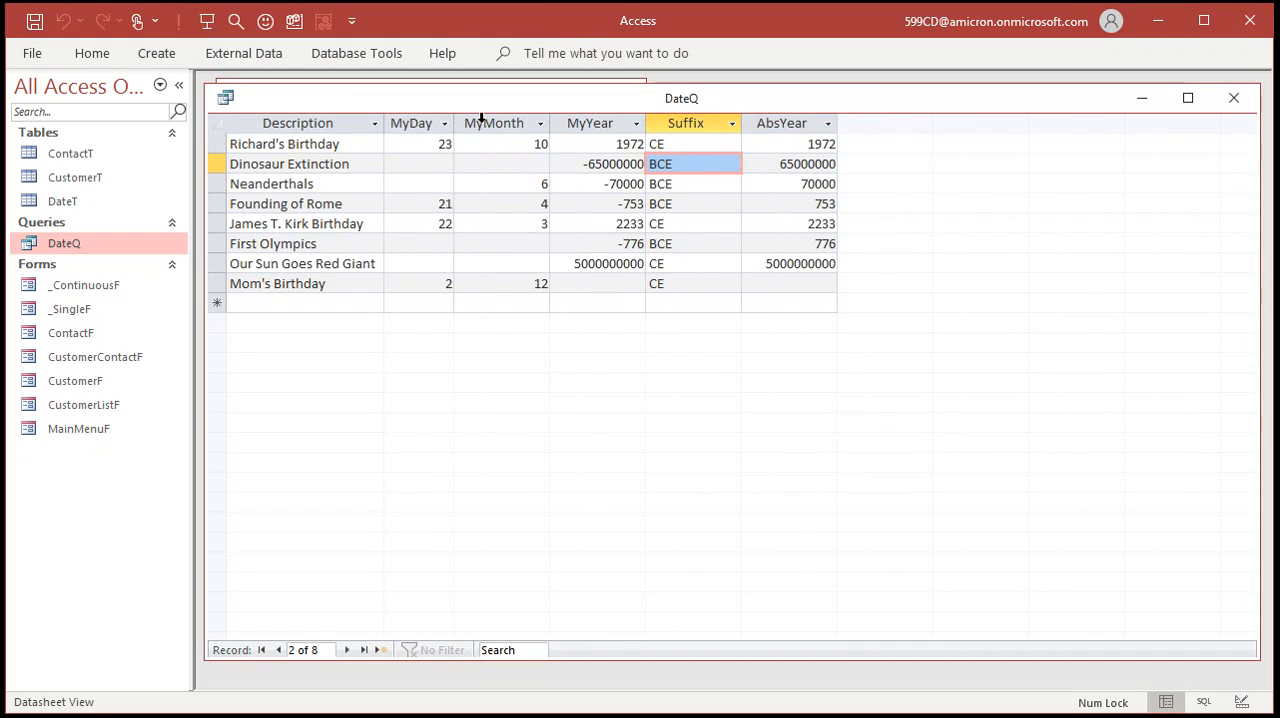
double_click(549, 123)
double_click(637, 123)
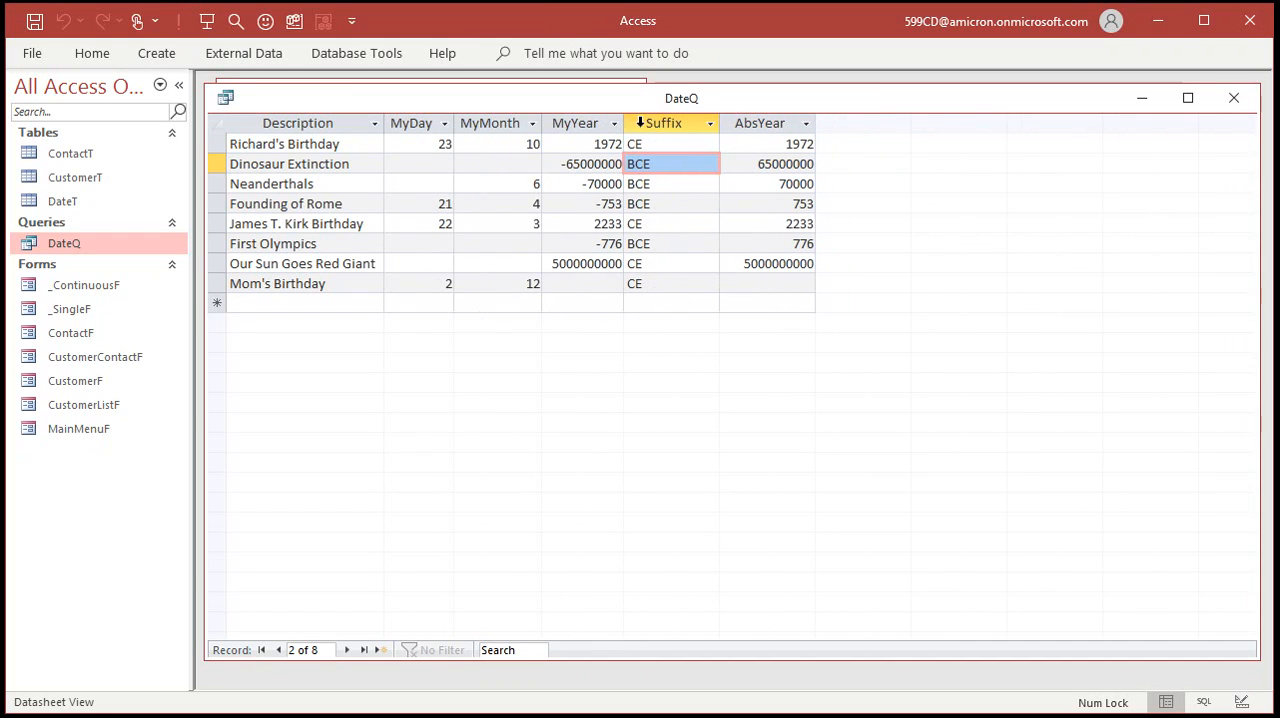
double_click(720, 123)
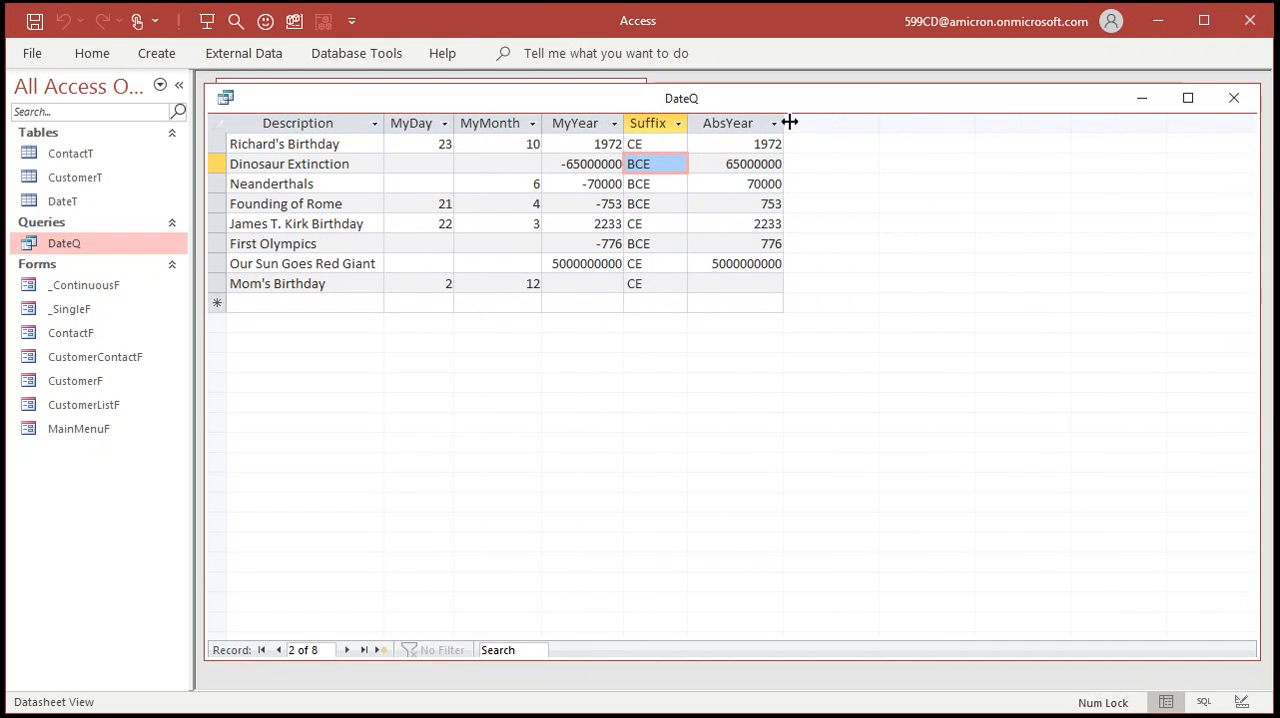
double_click(790, 122)
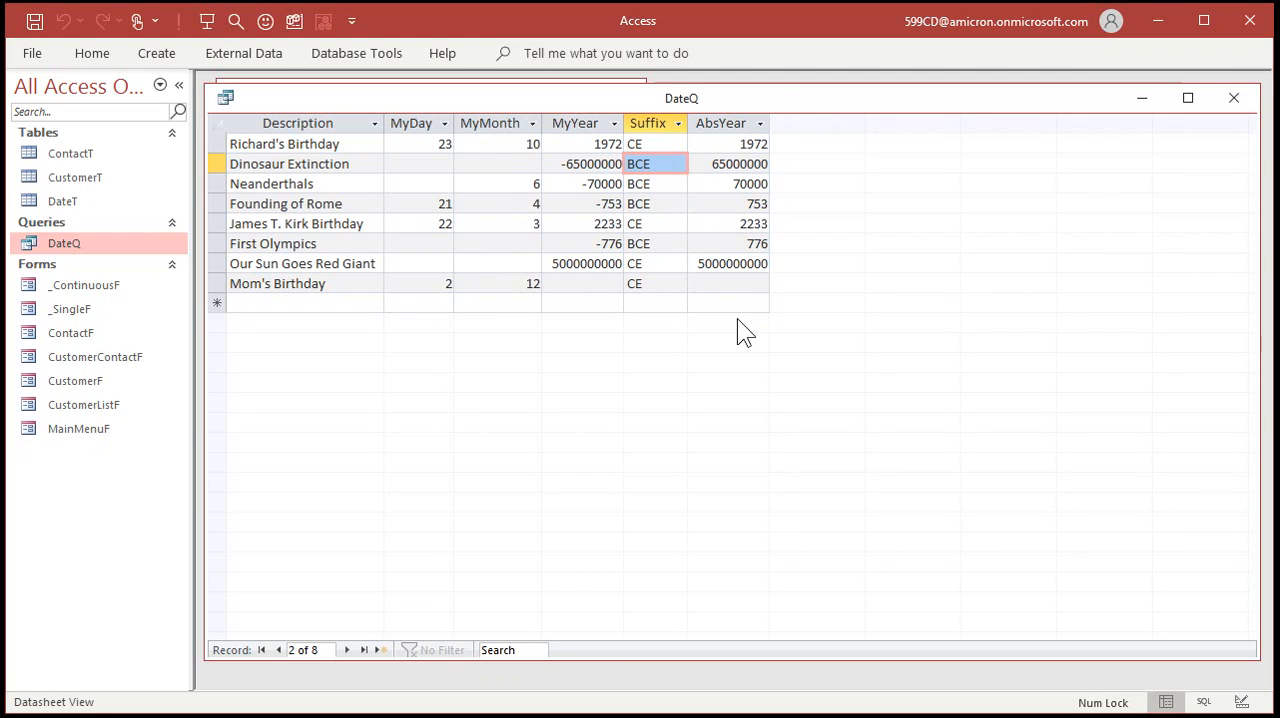
key(ctrl+s)
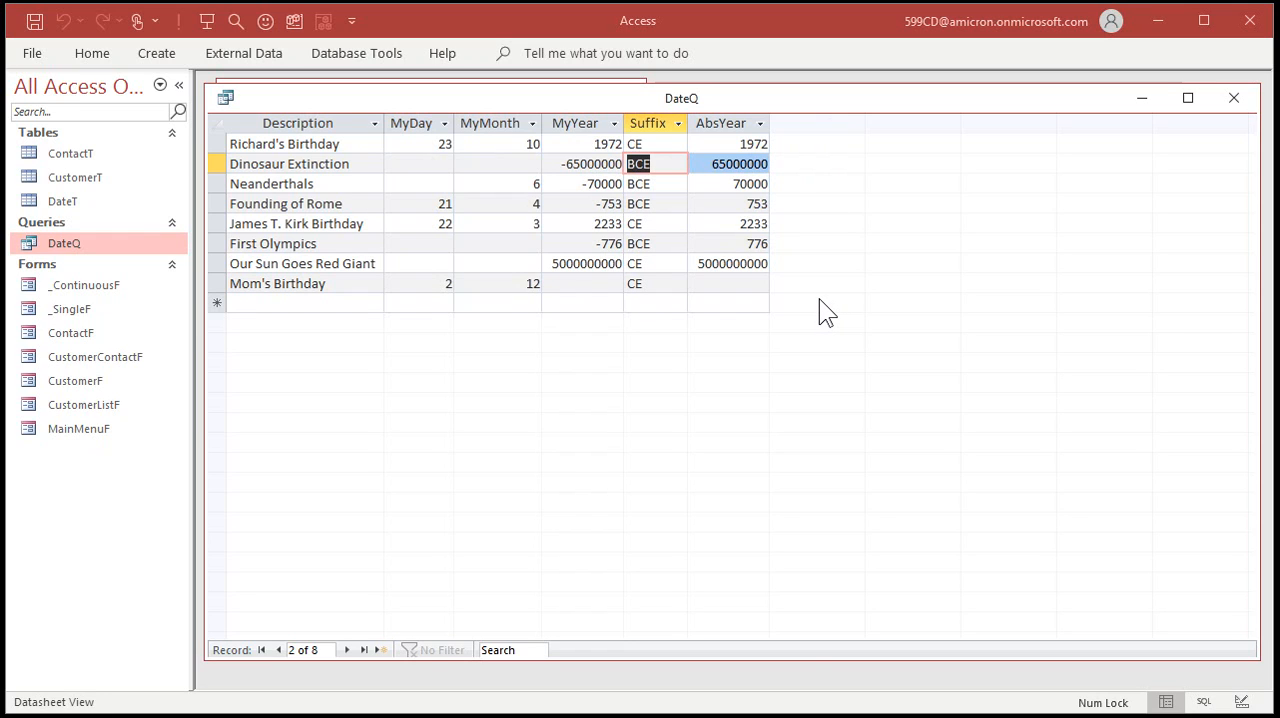
Return DateQ to Design View, narrow the AbsYear column and widen the blank column after it.
right_click(786, 103)
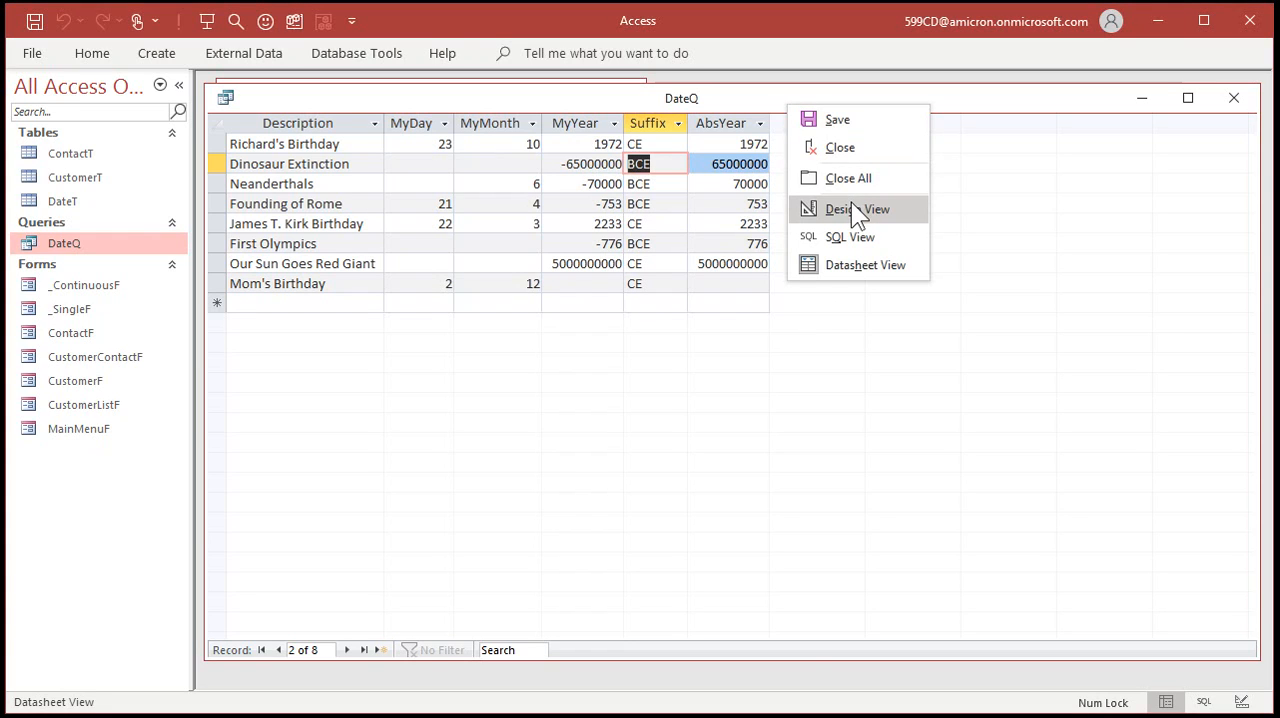
click(855, 212)
drag(880, 430, 684, 430)
drag(800, 429, 1008, 429)
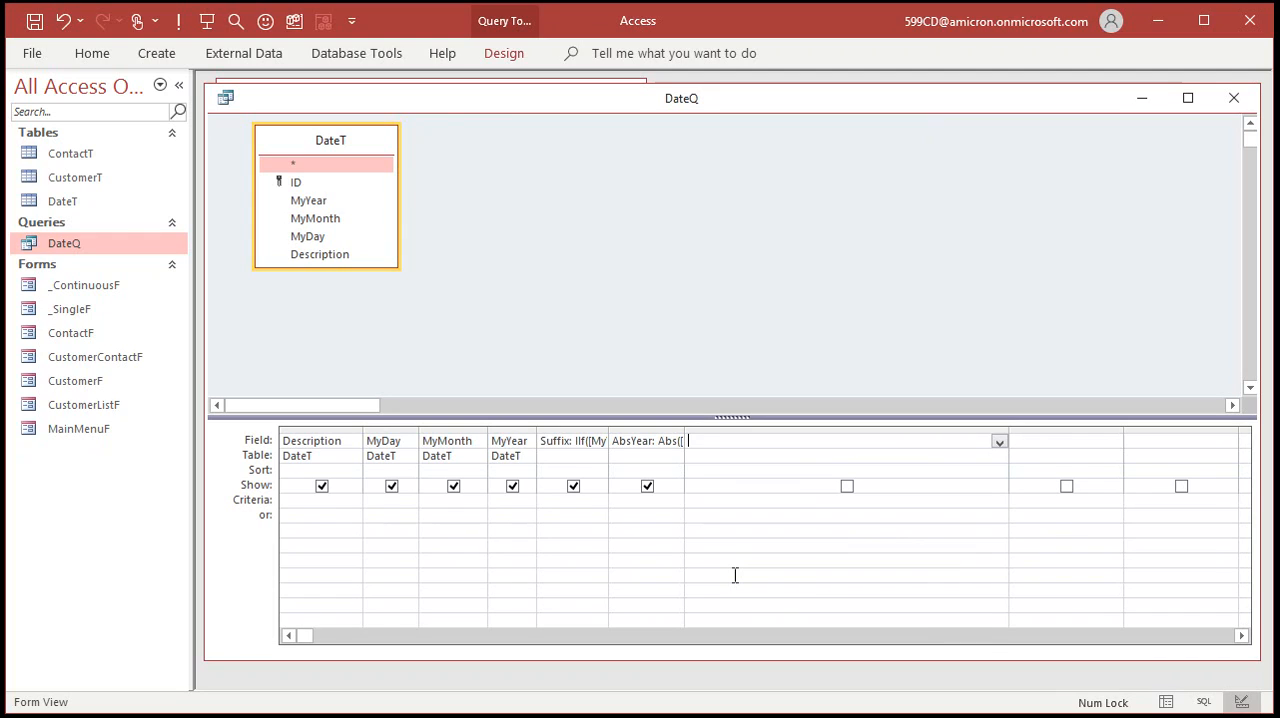
Add the calculated field D: MyDay & " " & MonthName(MyMonth) & " " & AbsYear & " " & Suffix.
text(D)
text(: )
text(MyDa)
text(y)
key(BackSpace)
text(ay & " " & MonthName(MyMonth)
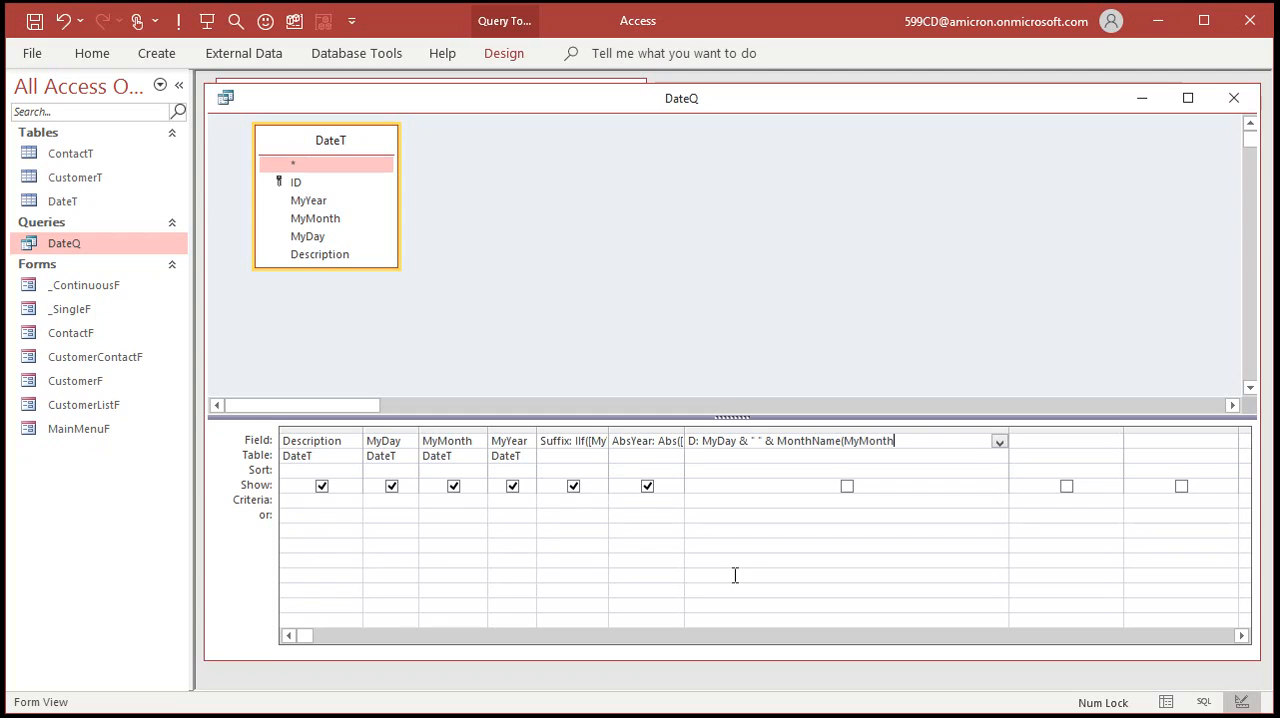
text() & " " & AbsYear & " ")
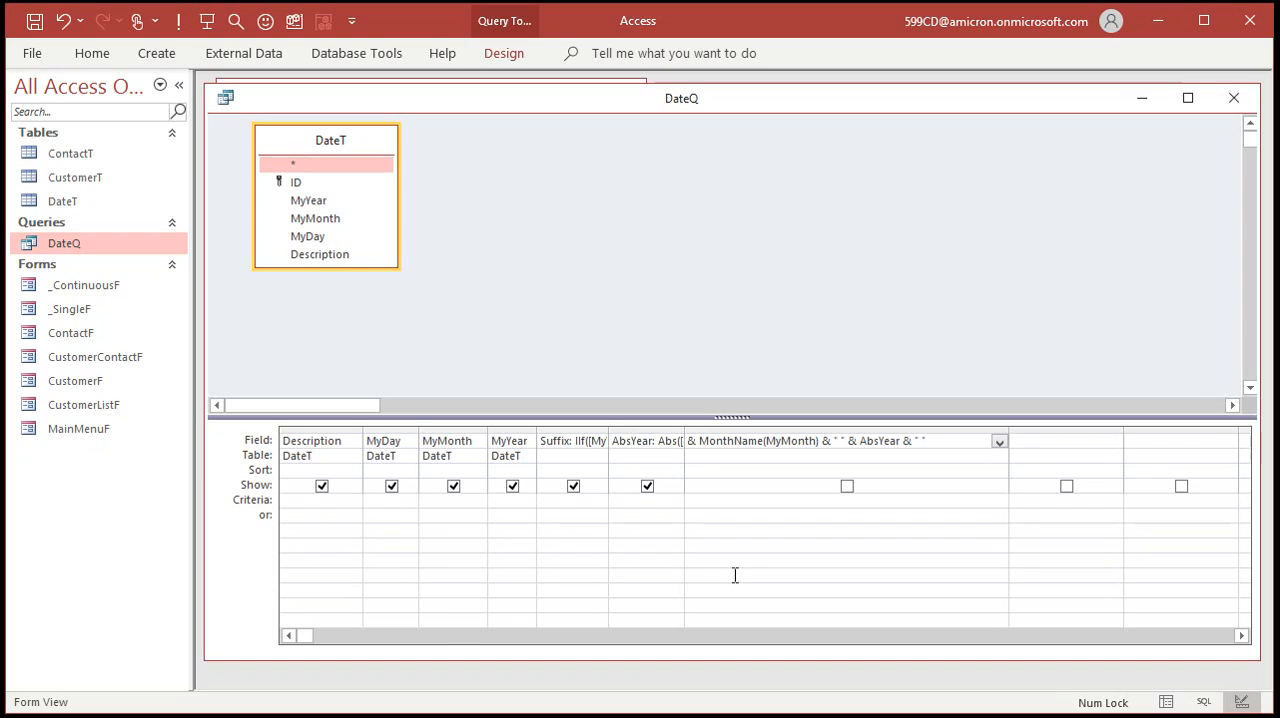
text( & Suffix)
key(Tab)
Review the full expression of the D field in the Zoom window.
click(828, 440)
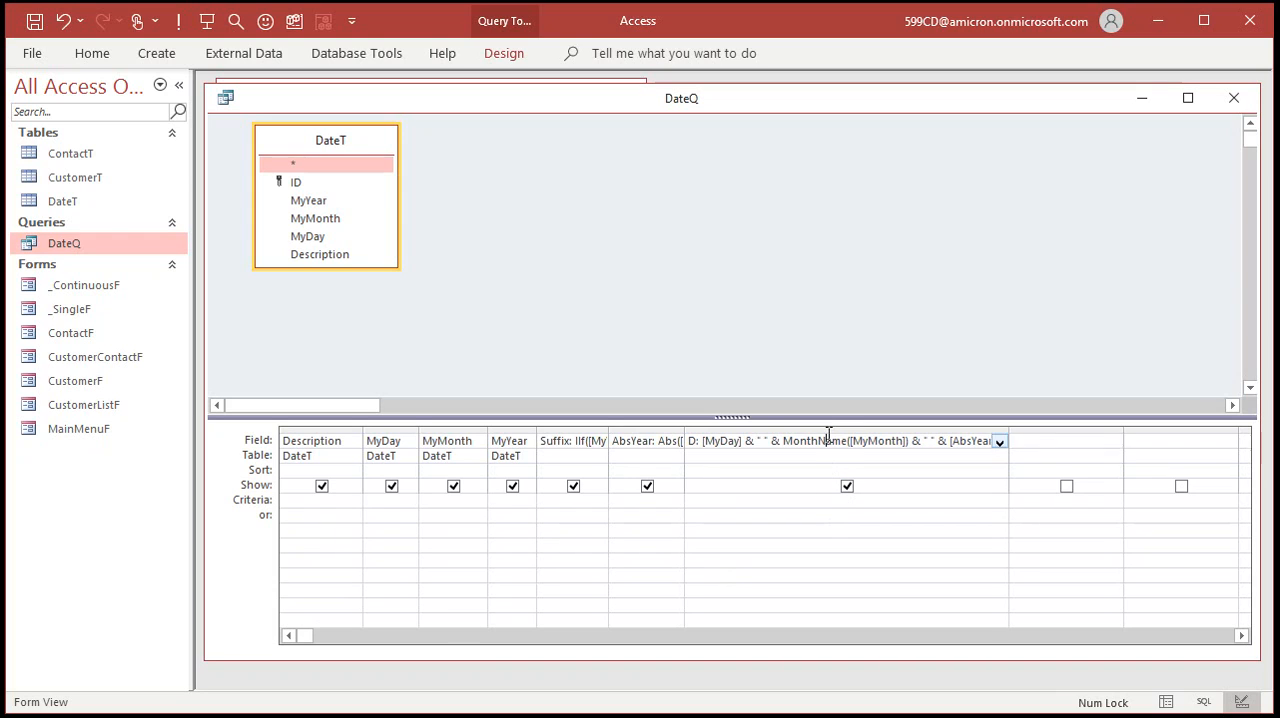
key(shift+F2)
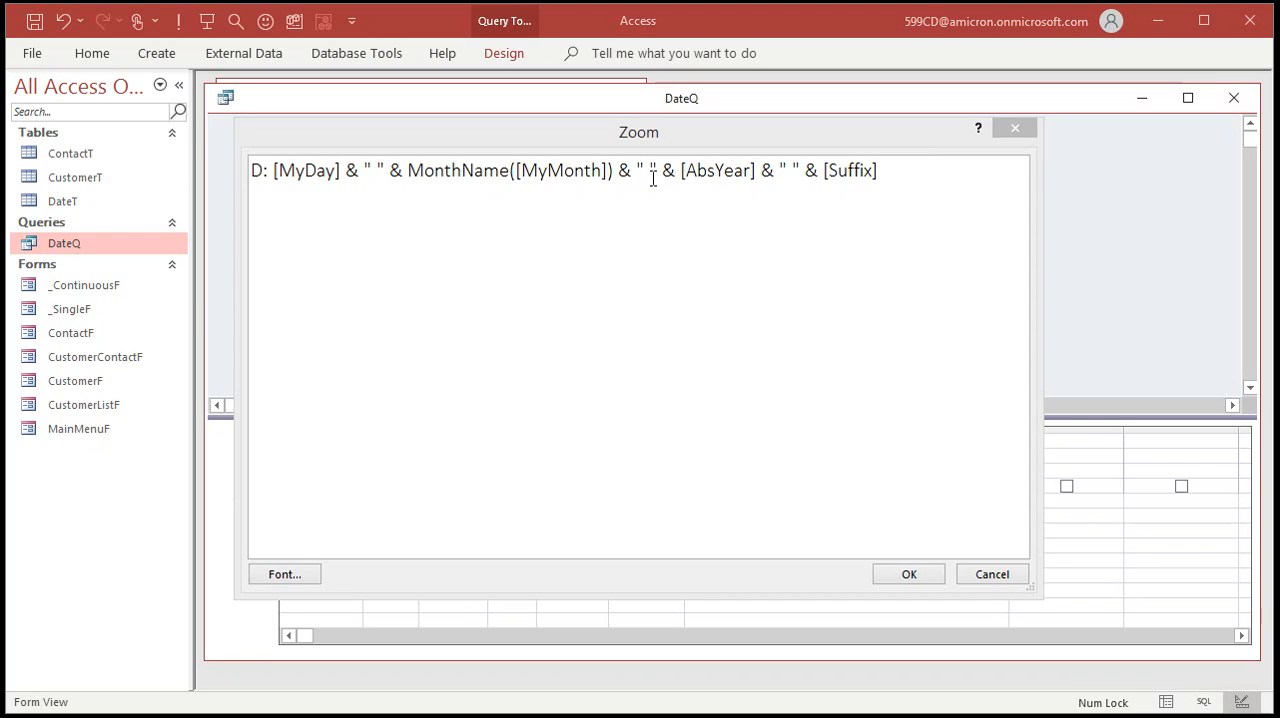
click(903, 575)
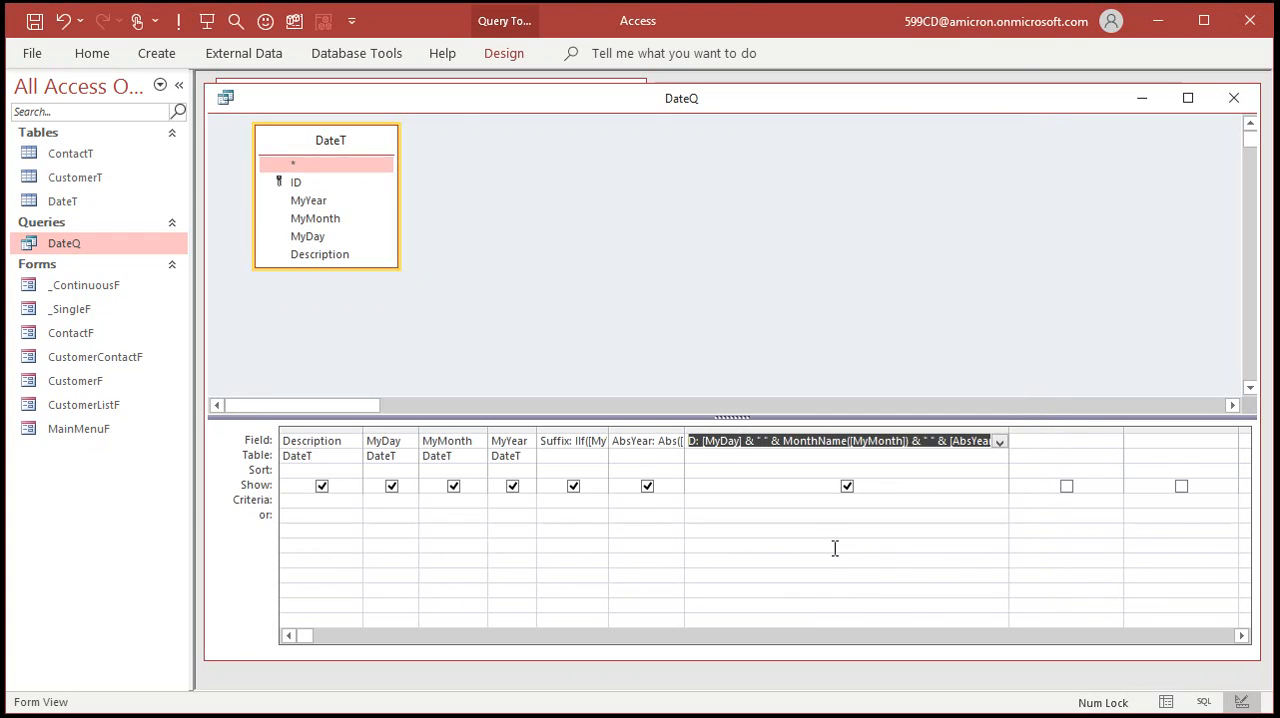
Run DateQ, widen the D column to show the full dates, and check the leading space in the Neanderthals row.
click(178, 20)
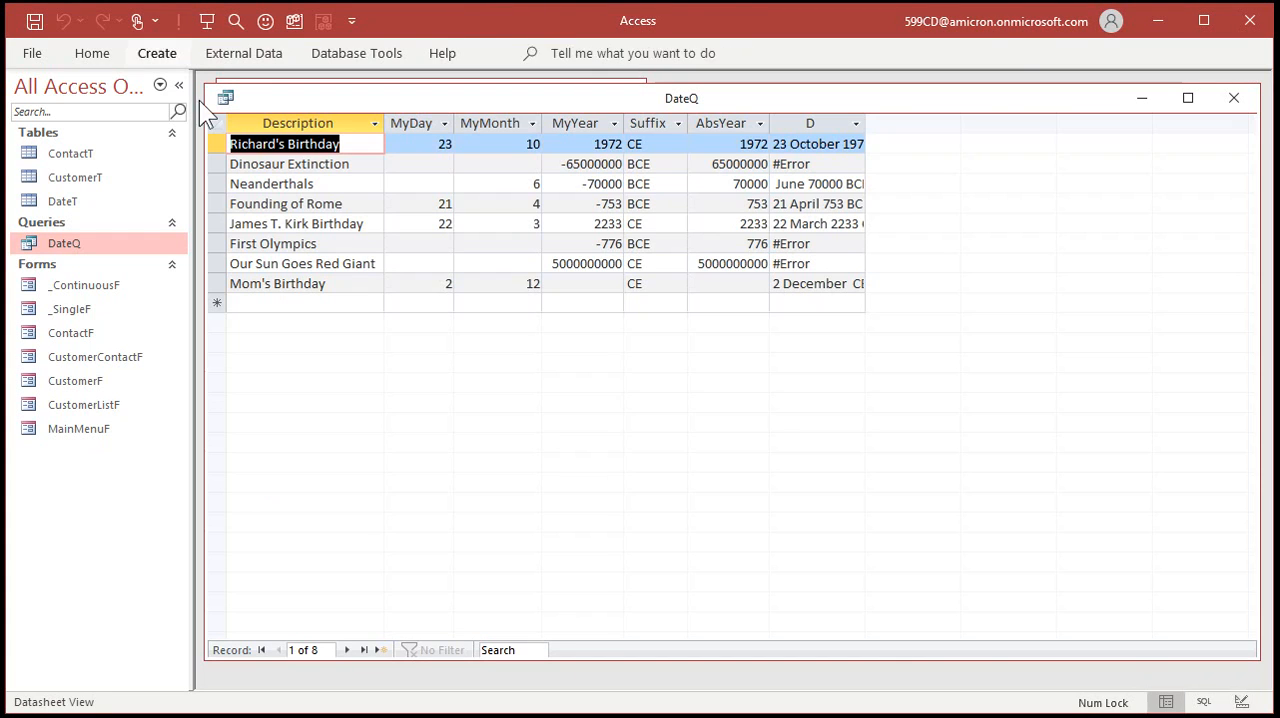
drag(866, 122, 979, 118)
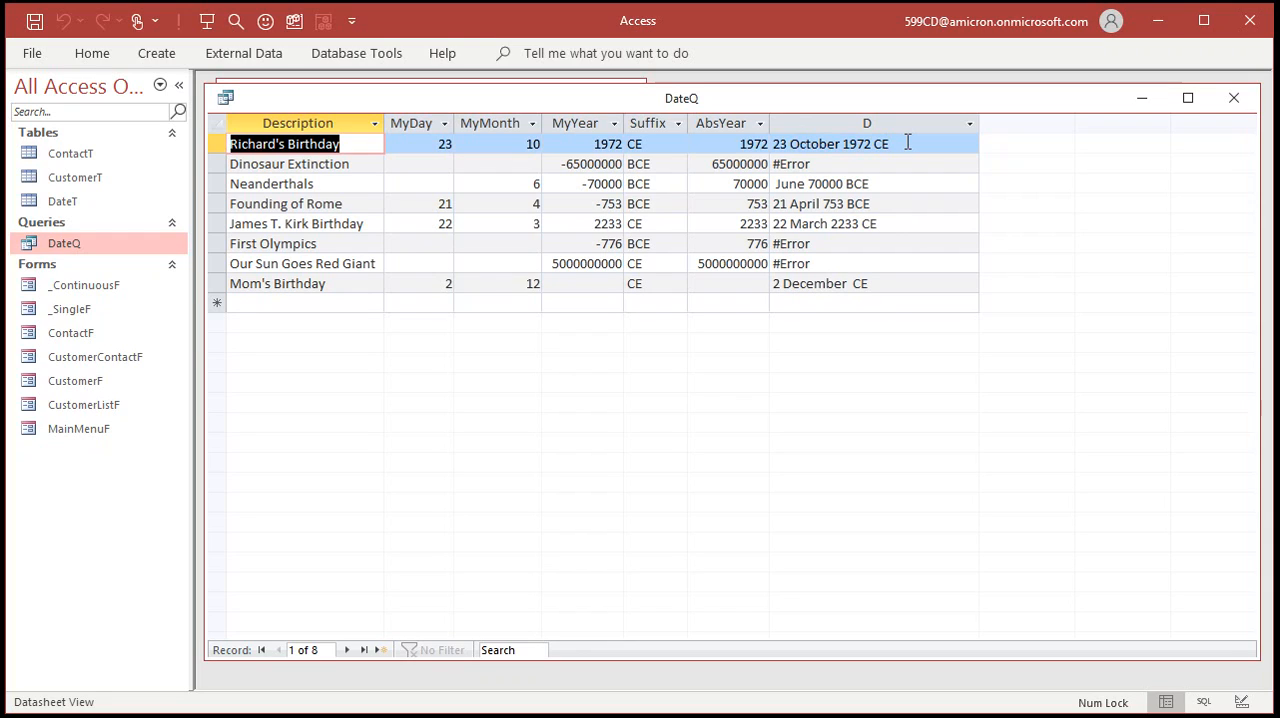
click(777, 184)
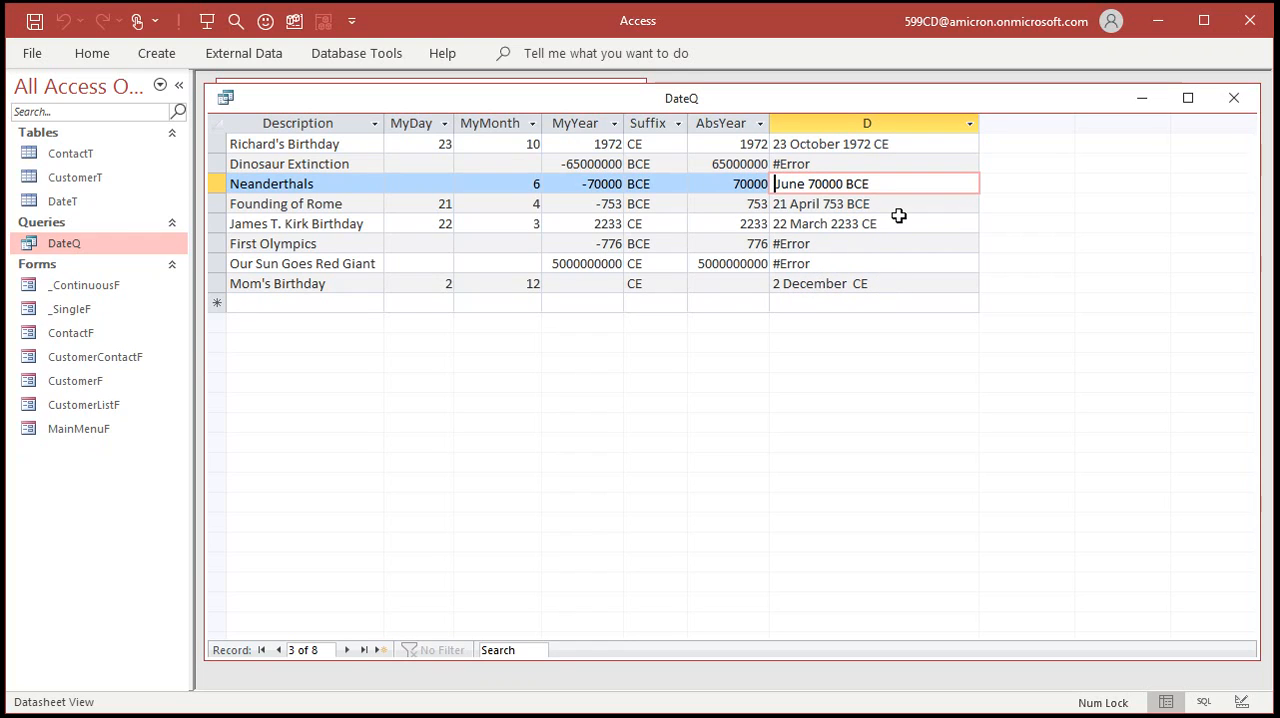
Return DateQ to Design View and insert IIF(IsNull(MyMonth),"", before MonthName in the D field's expression.
right_click(680, 98)
click(723, 193)
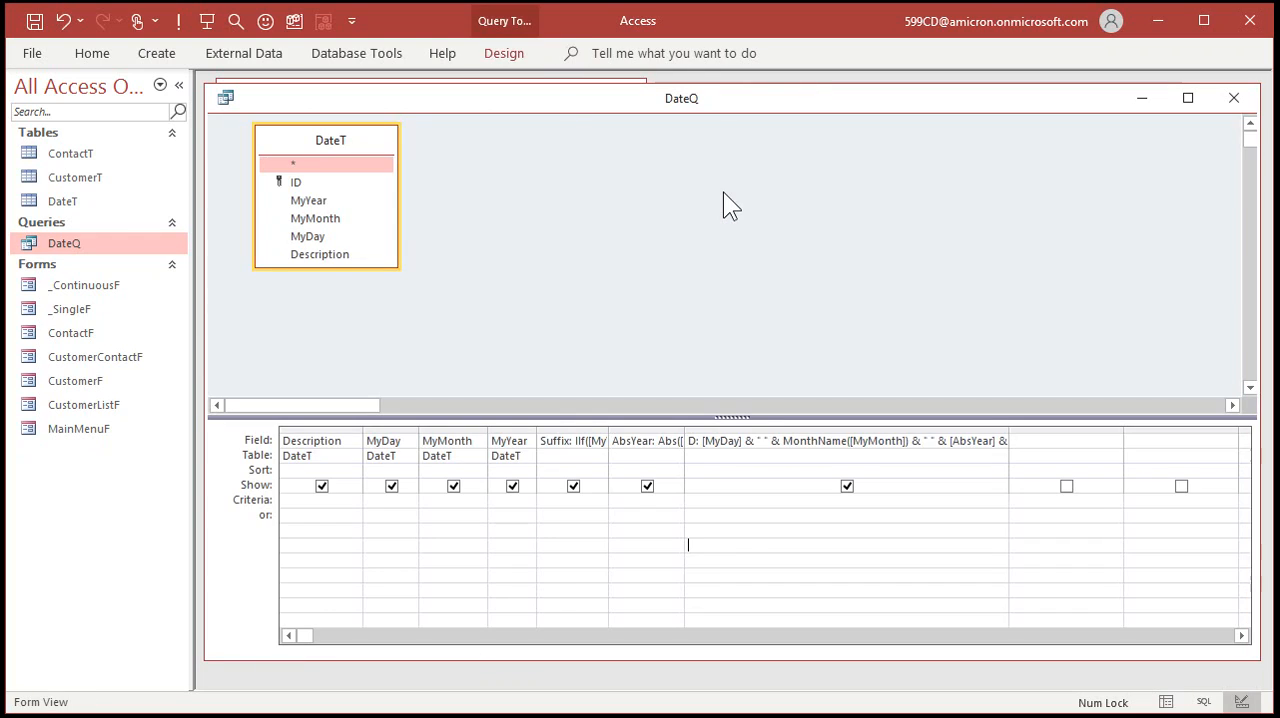
click(818, 444)
key(shift+F2)
click(411, 173)
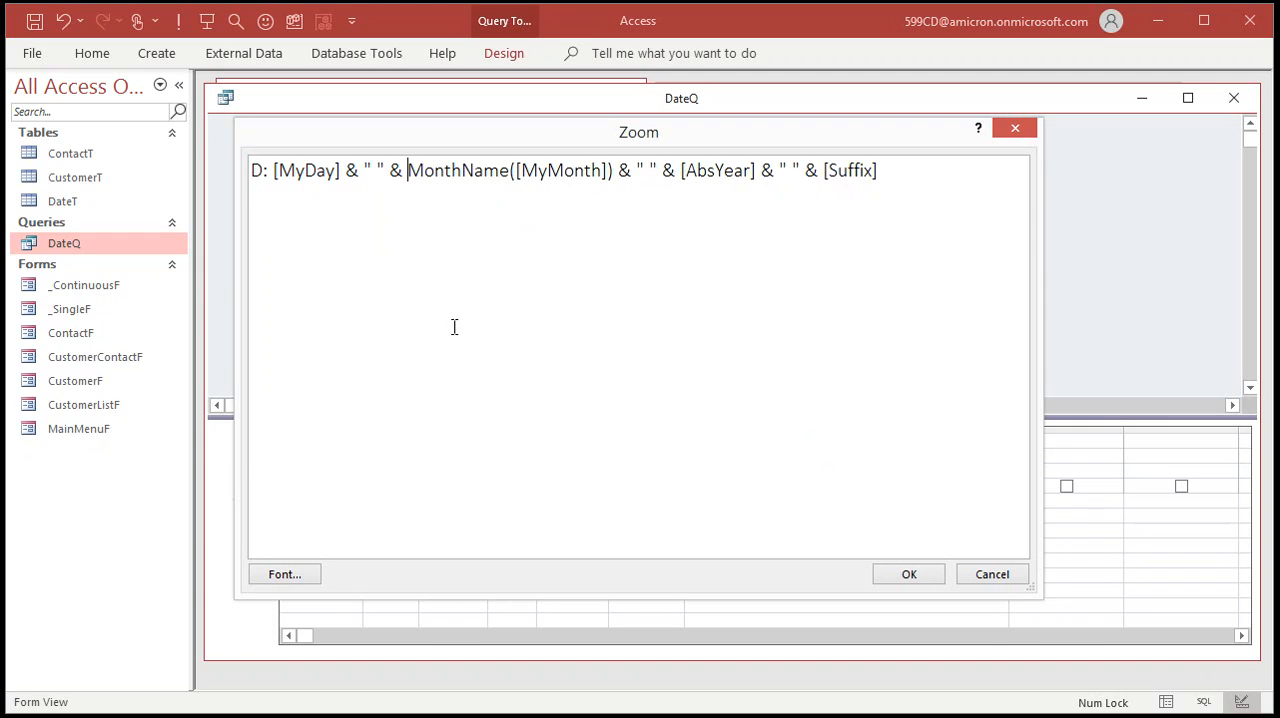
text(IIF()
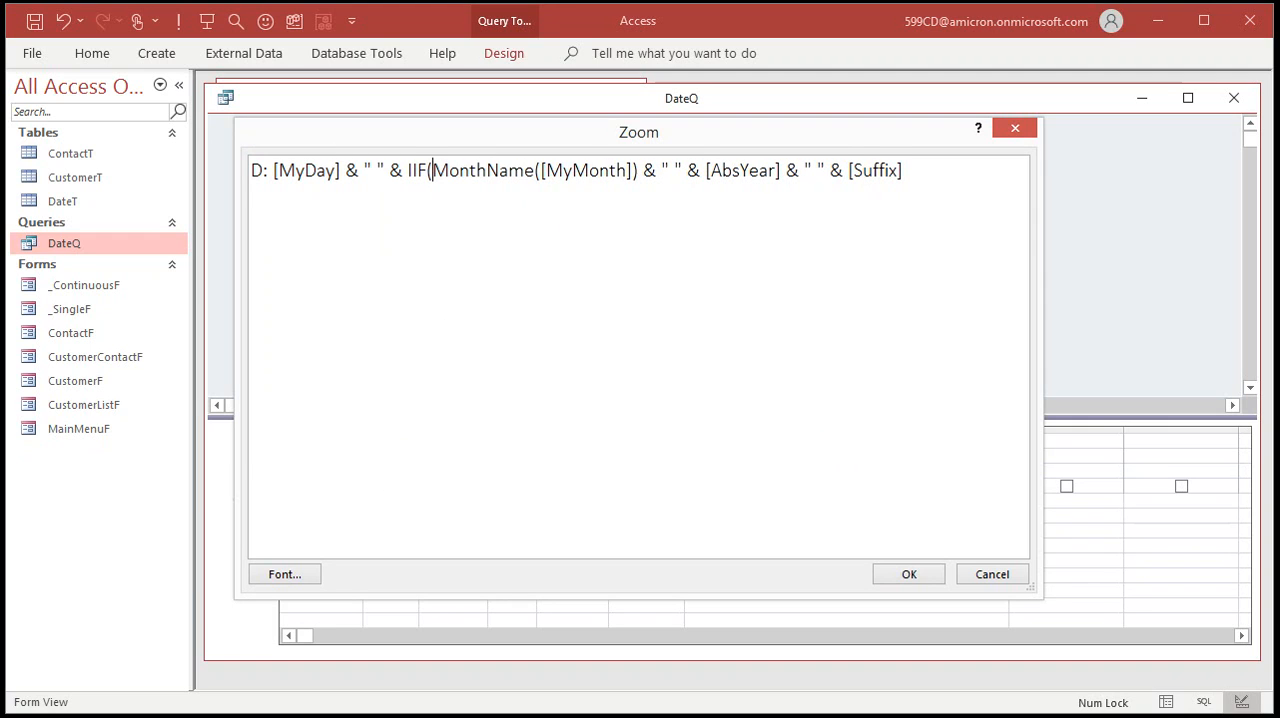
text(IsNull(M)
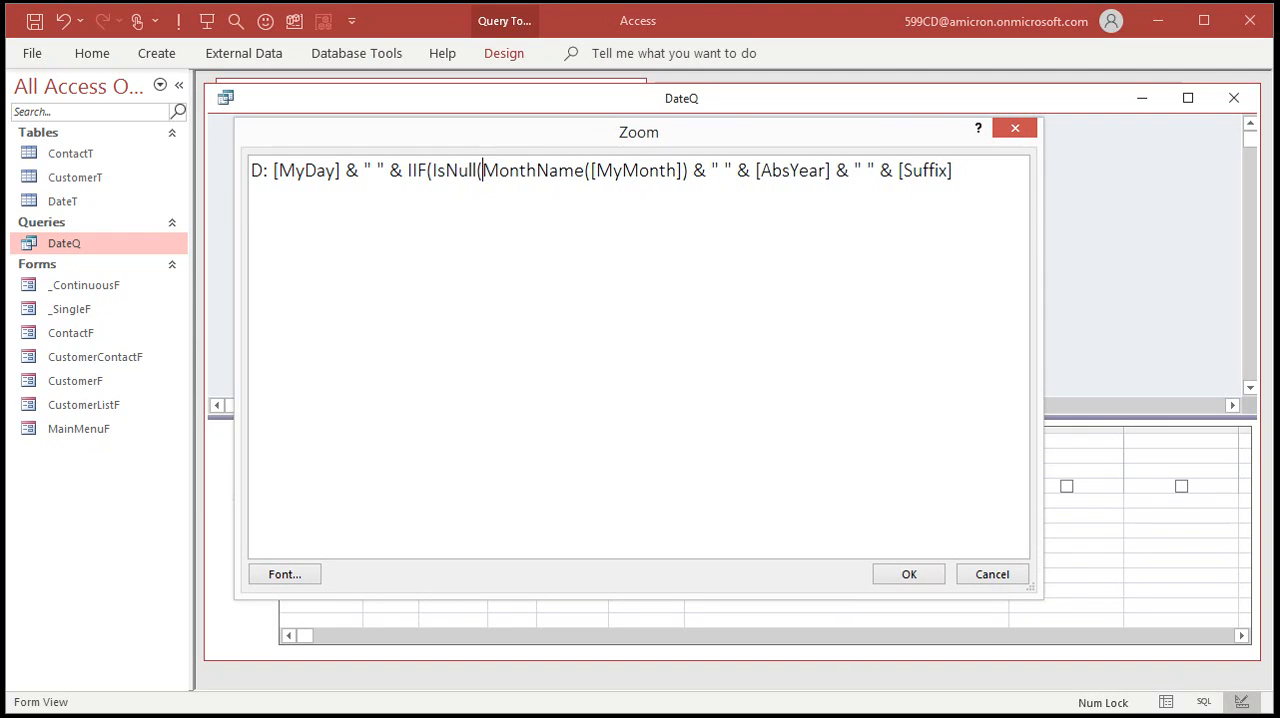
text(yMonth),)
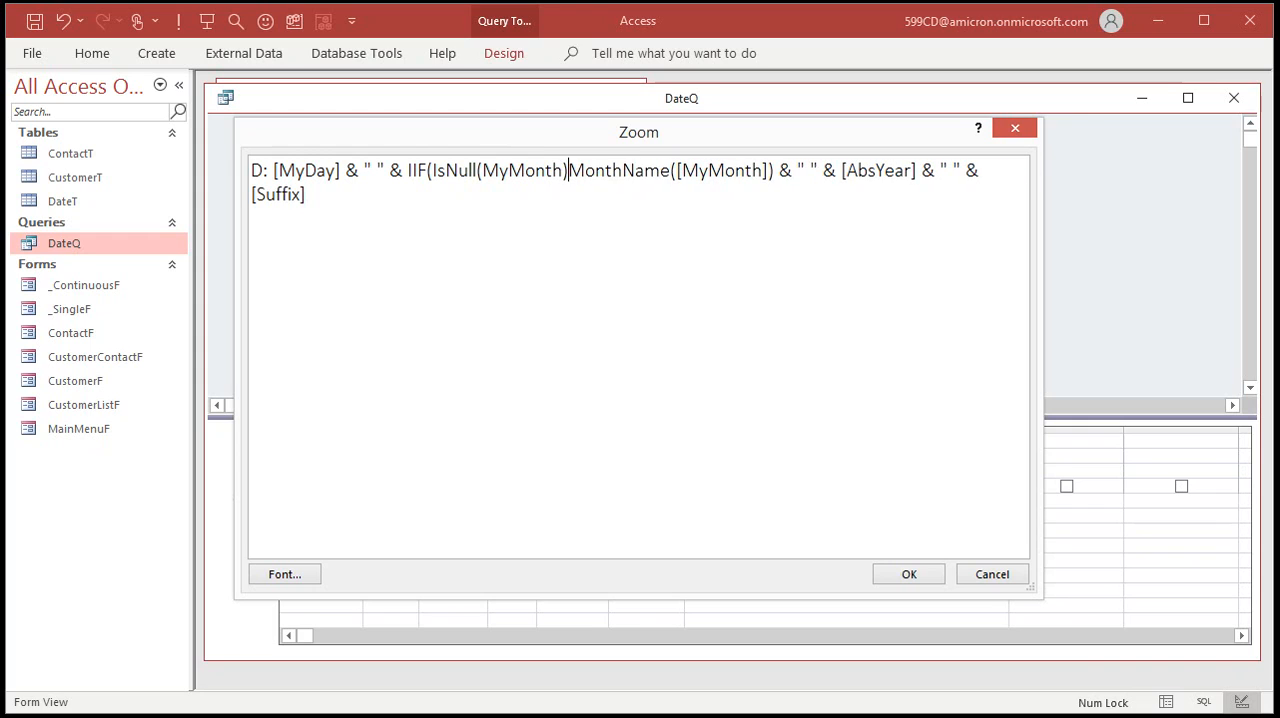
text("")
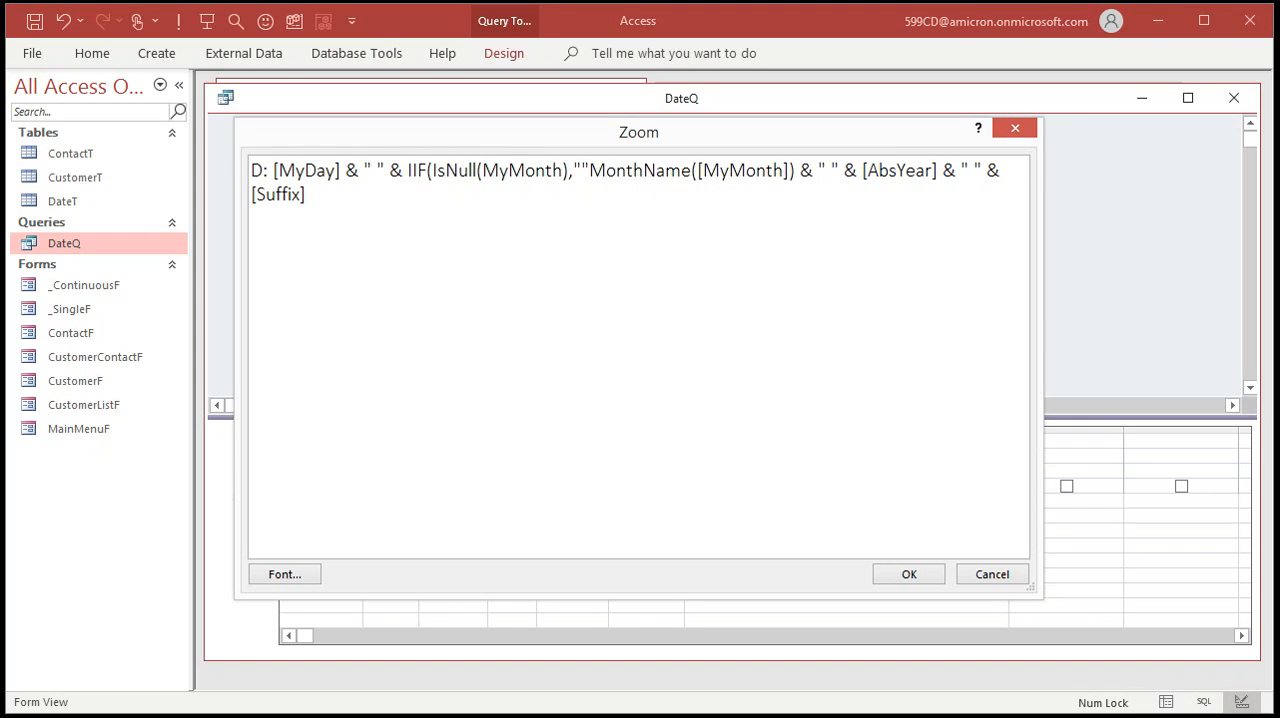
text(,)
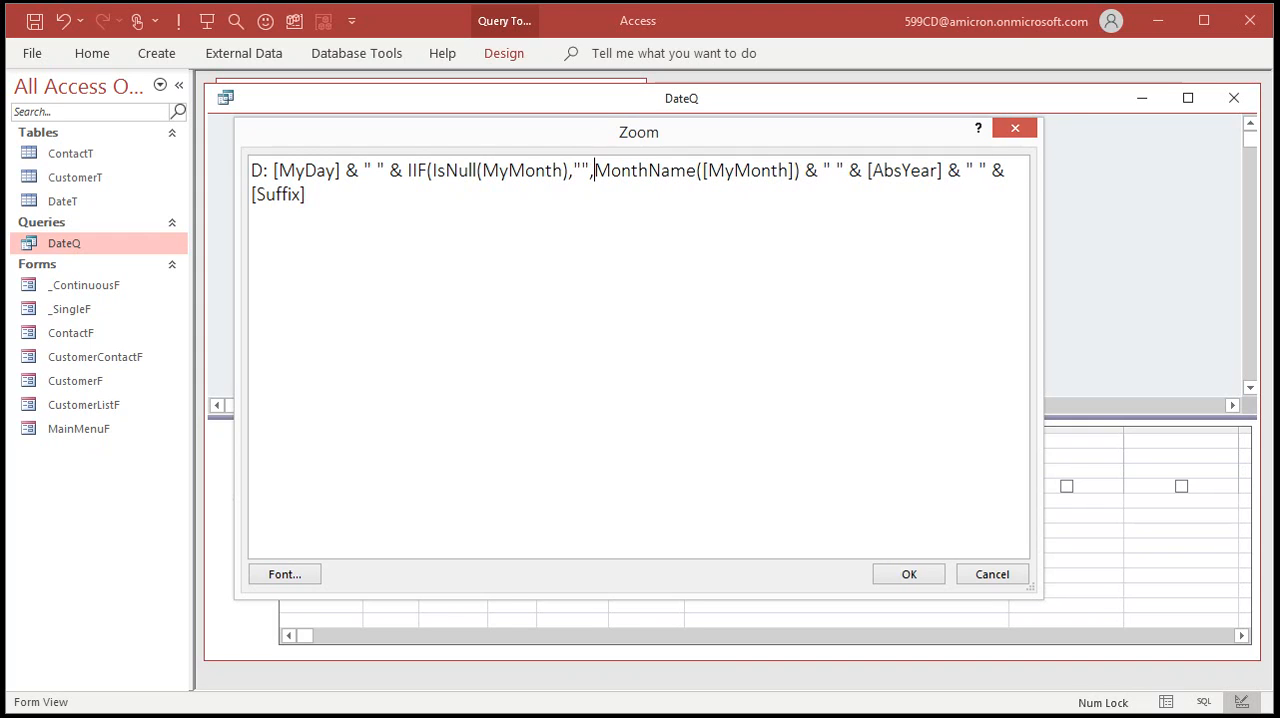
Close the month IIF after the " " that follows MonthName([MyMonth]), accept the expression and run DateQ.
click(843, 169)
text())
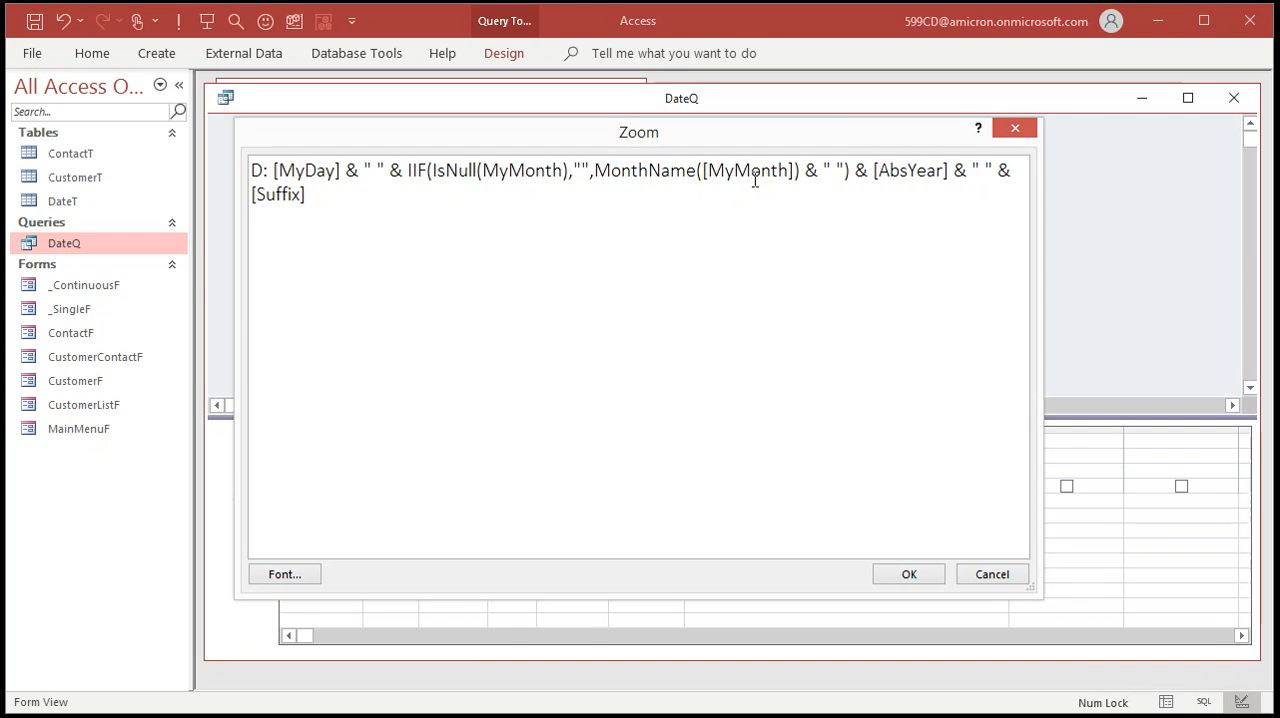
click(908, 573)
click(818, 500)
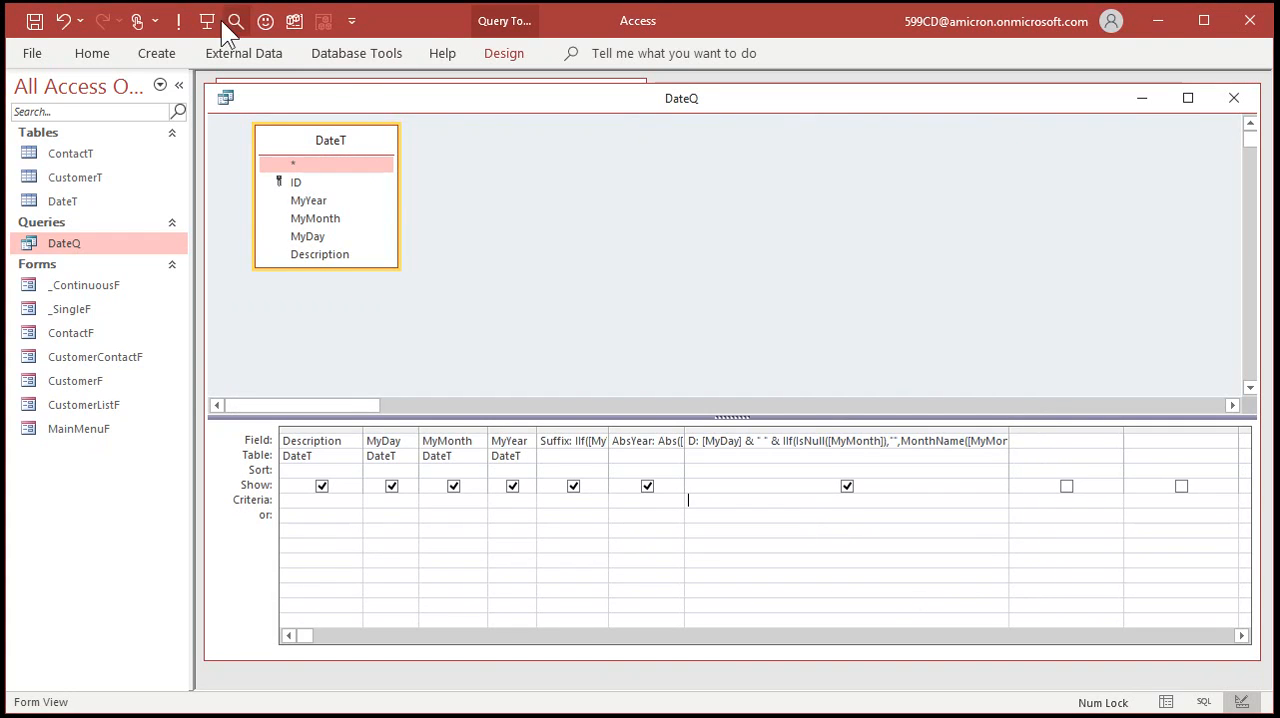
click(179, 20)
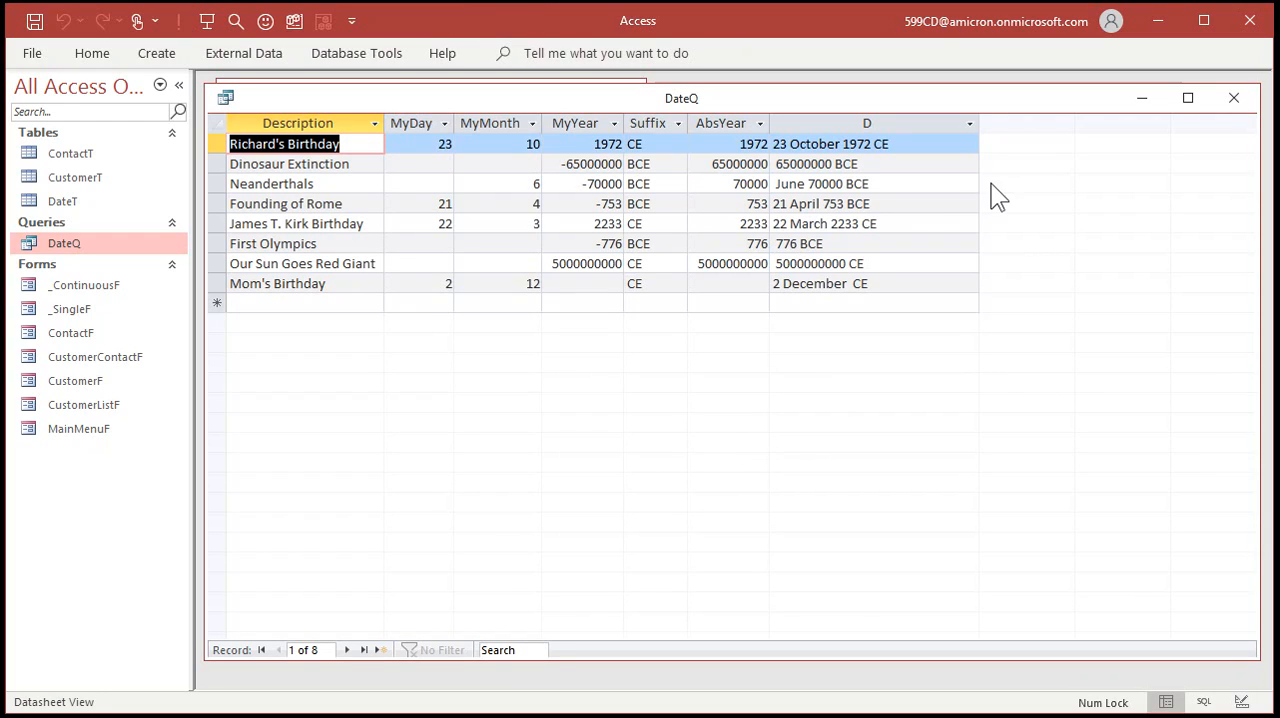
Reopen DateQ's design and insert IIF(IsNull(MyDay),"", before [MyDay] at the start of the D expression.
right_click(781, 98)
click(852, 198)
click(745, 440)
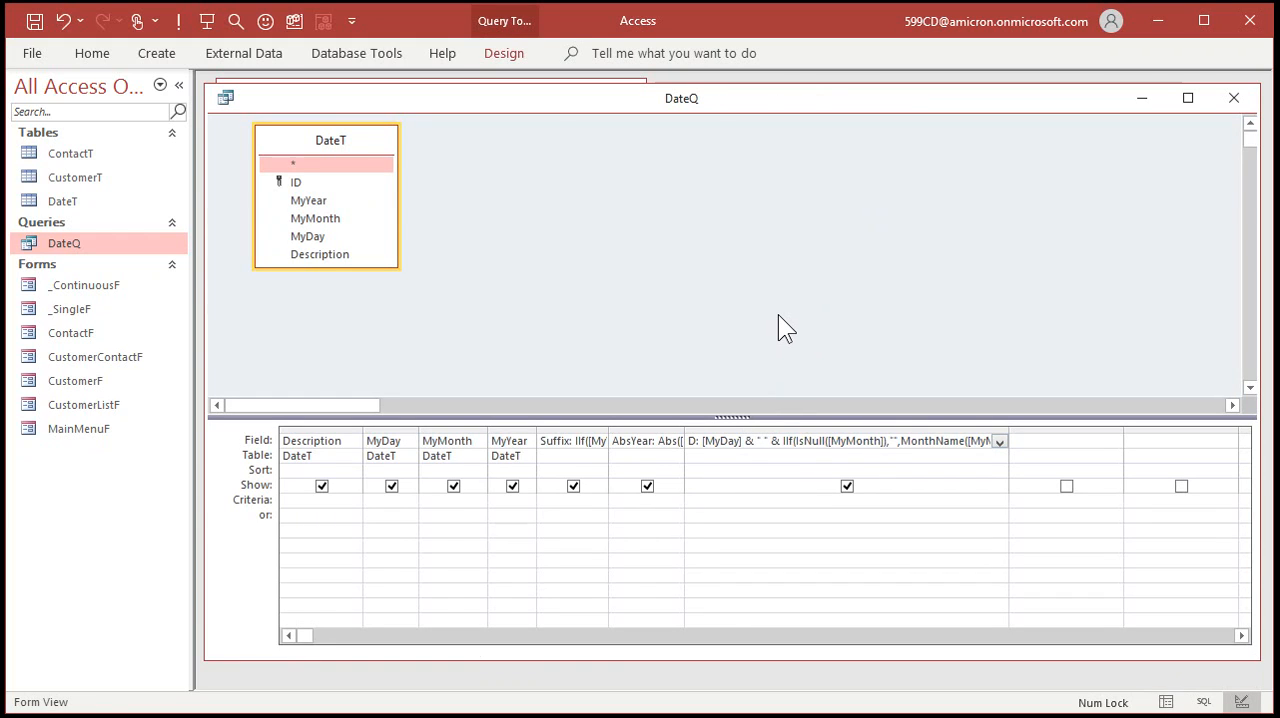
key(shift+F2)
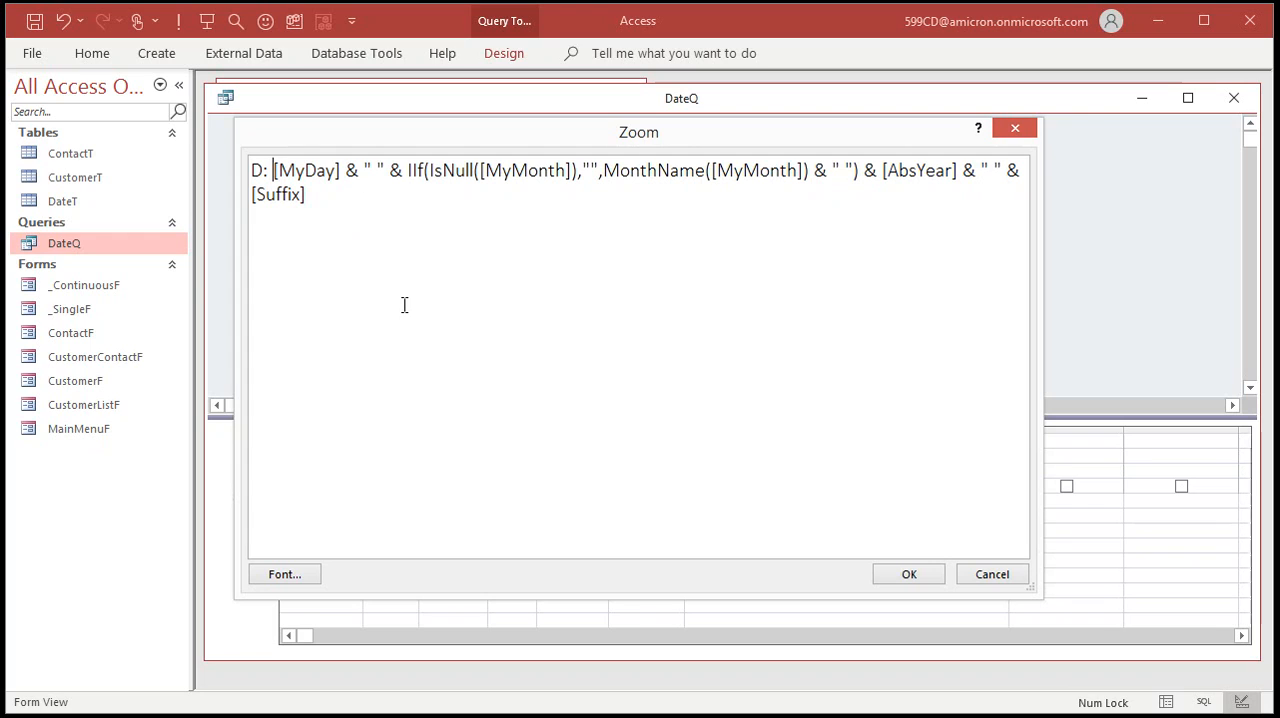
text(IIF)
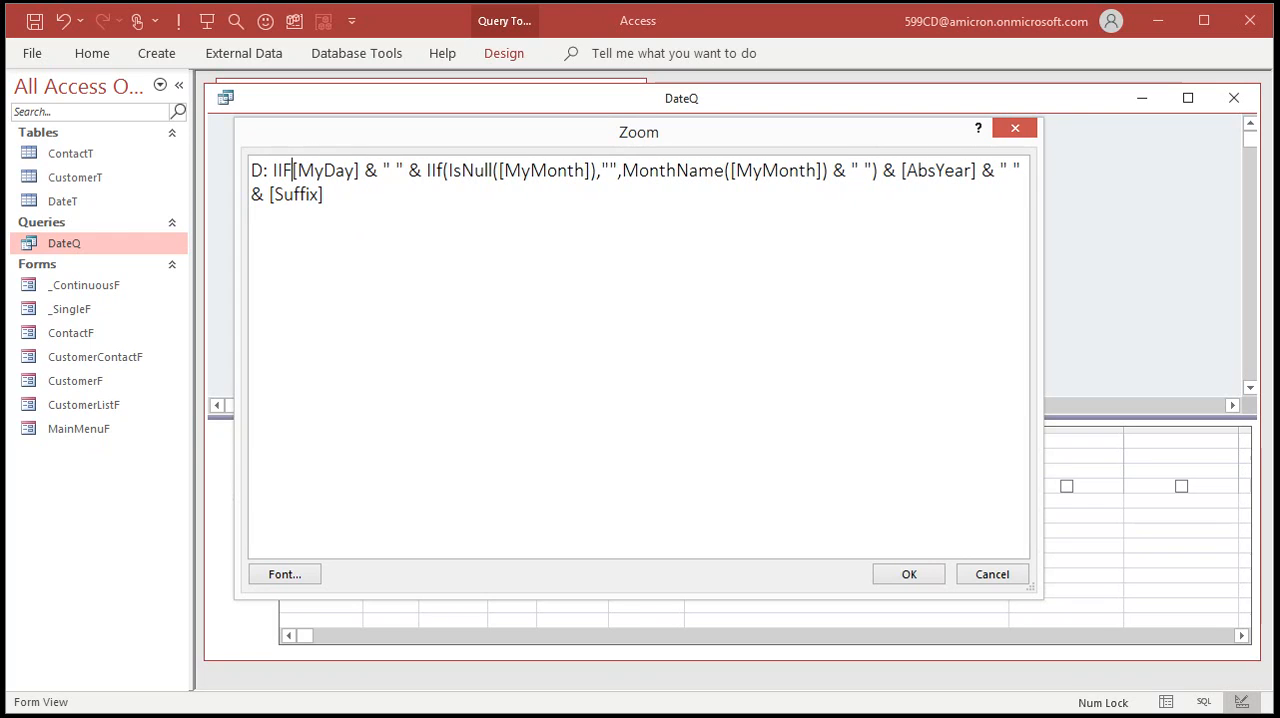
text((IsNull()
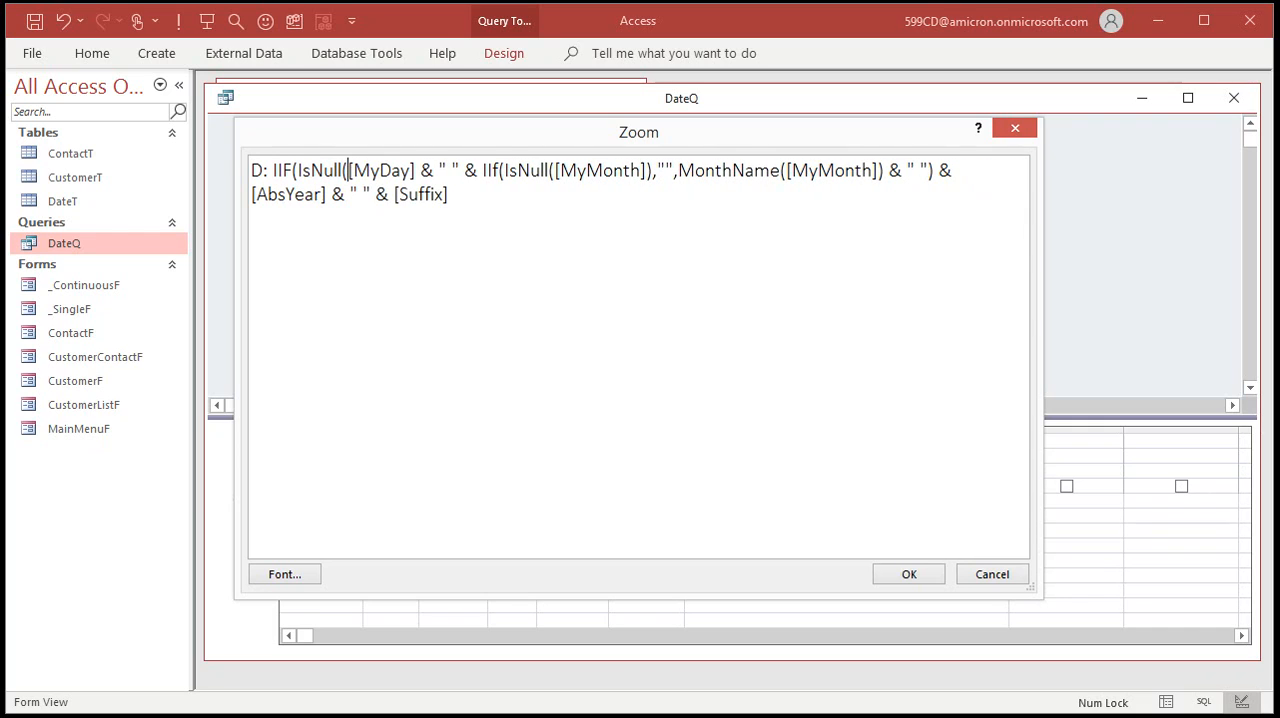
text(MyDay)
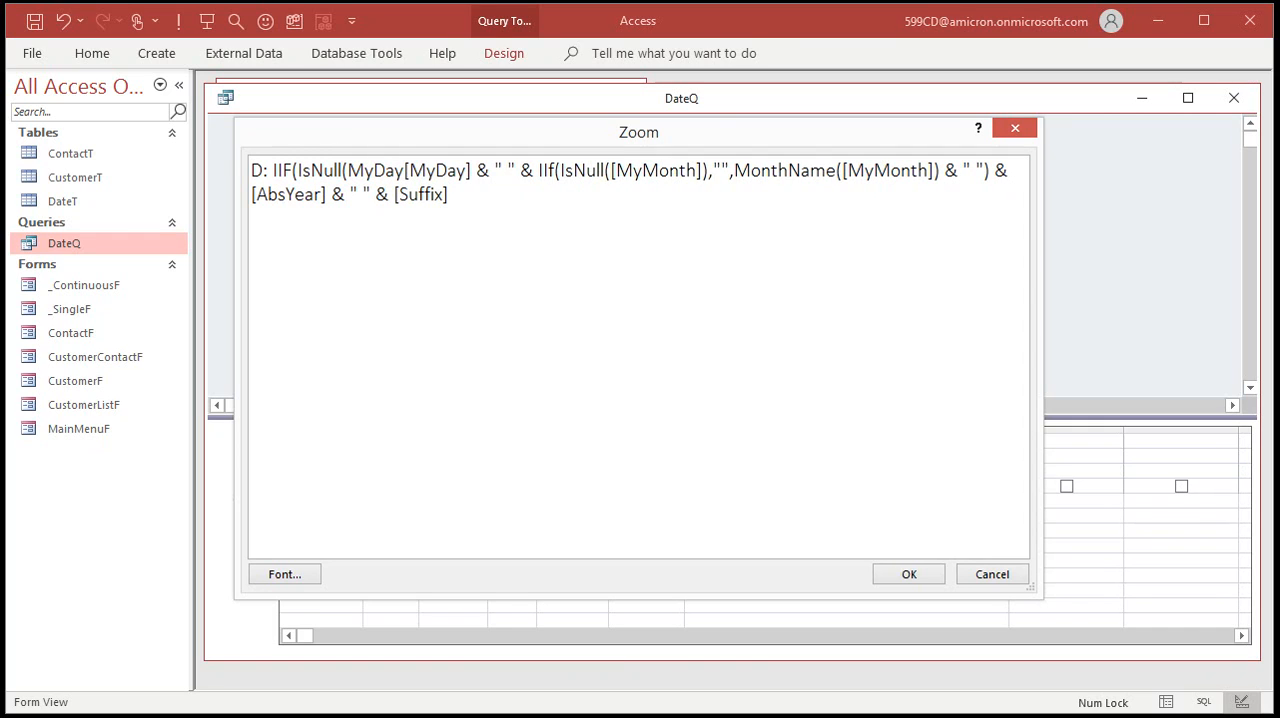
text(),"")
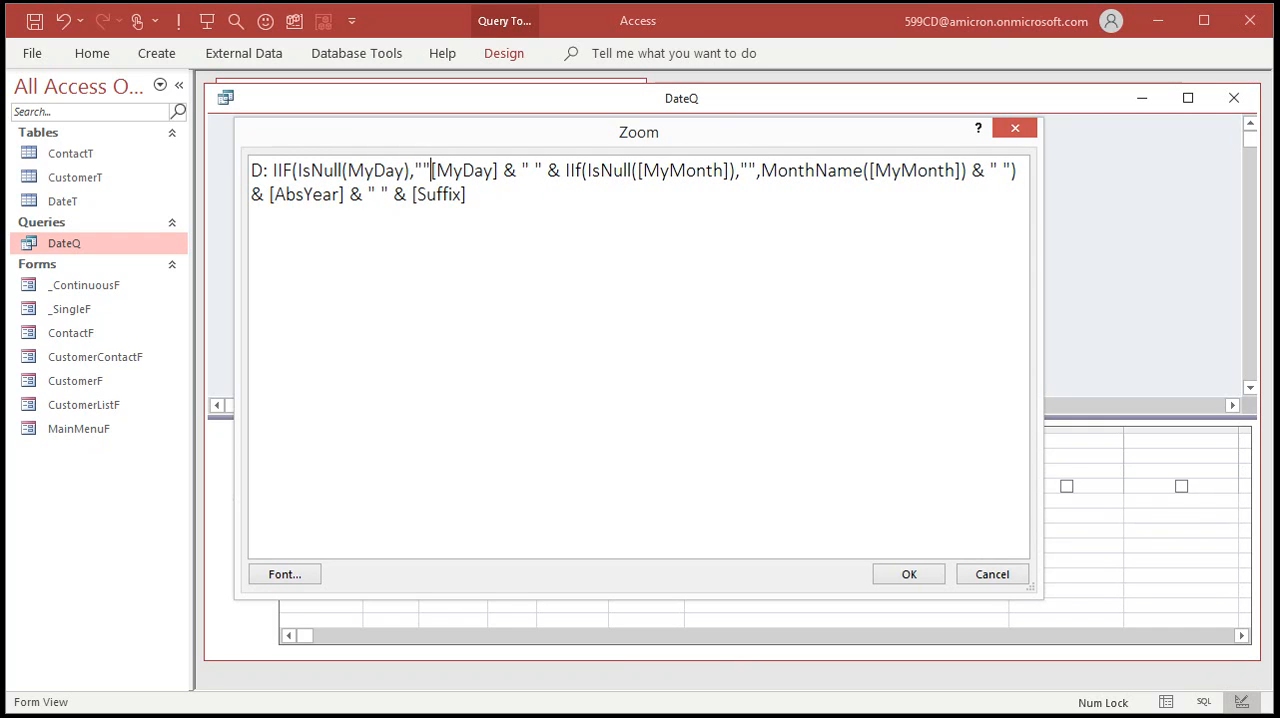
text(,)
Close the day IIF after the " " that follows [MyDay], accept the expression and run DateQ.
click(548, 171)
text())
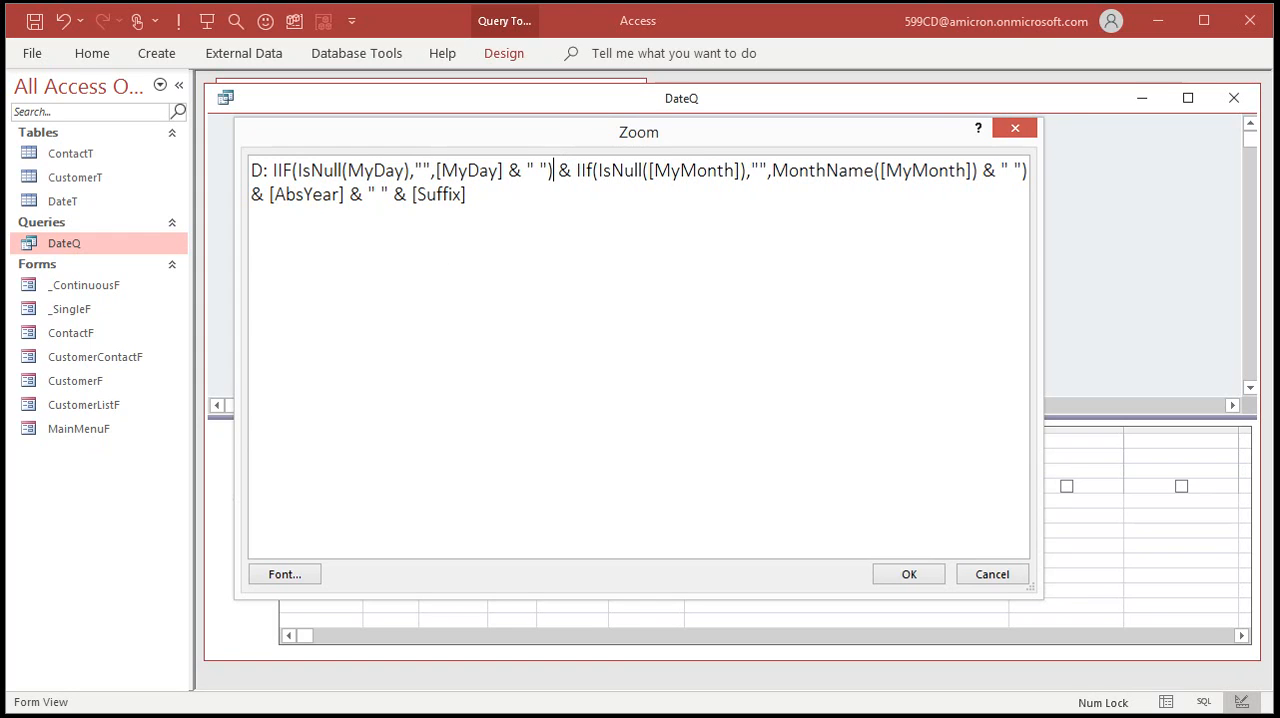
click(882, 566)
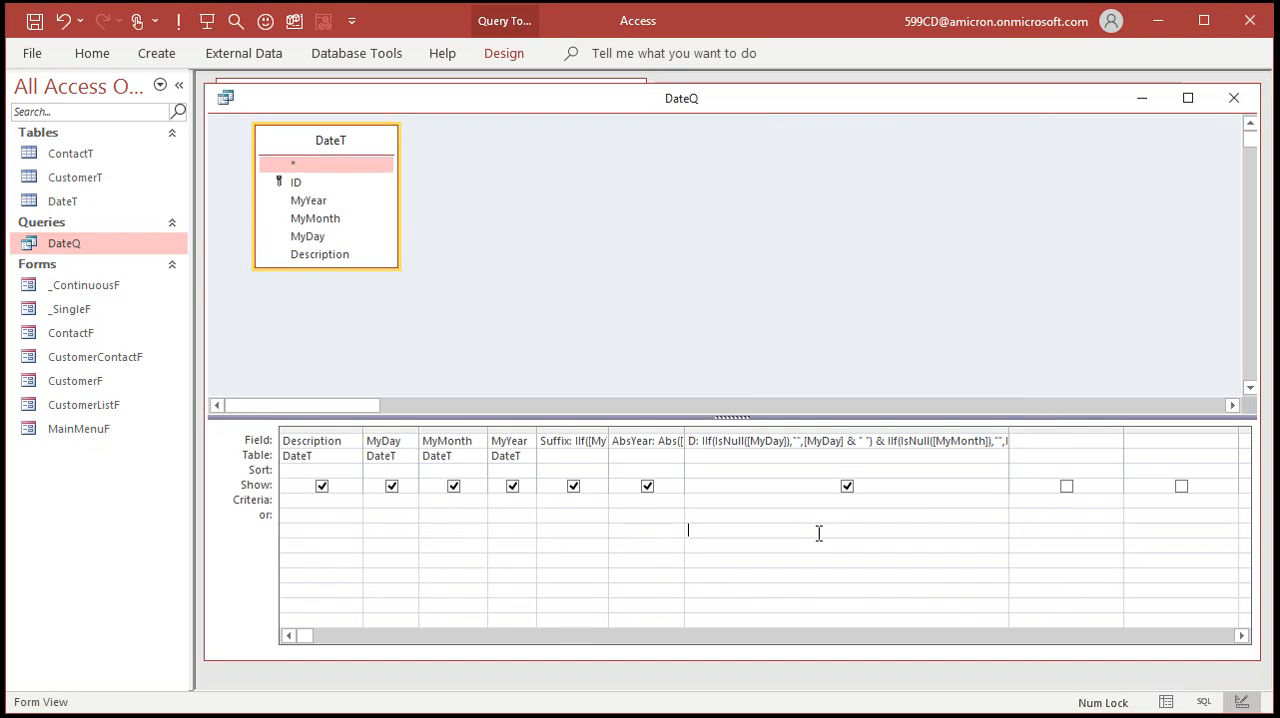
click(178, 21)
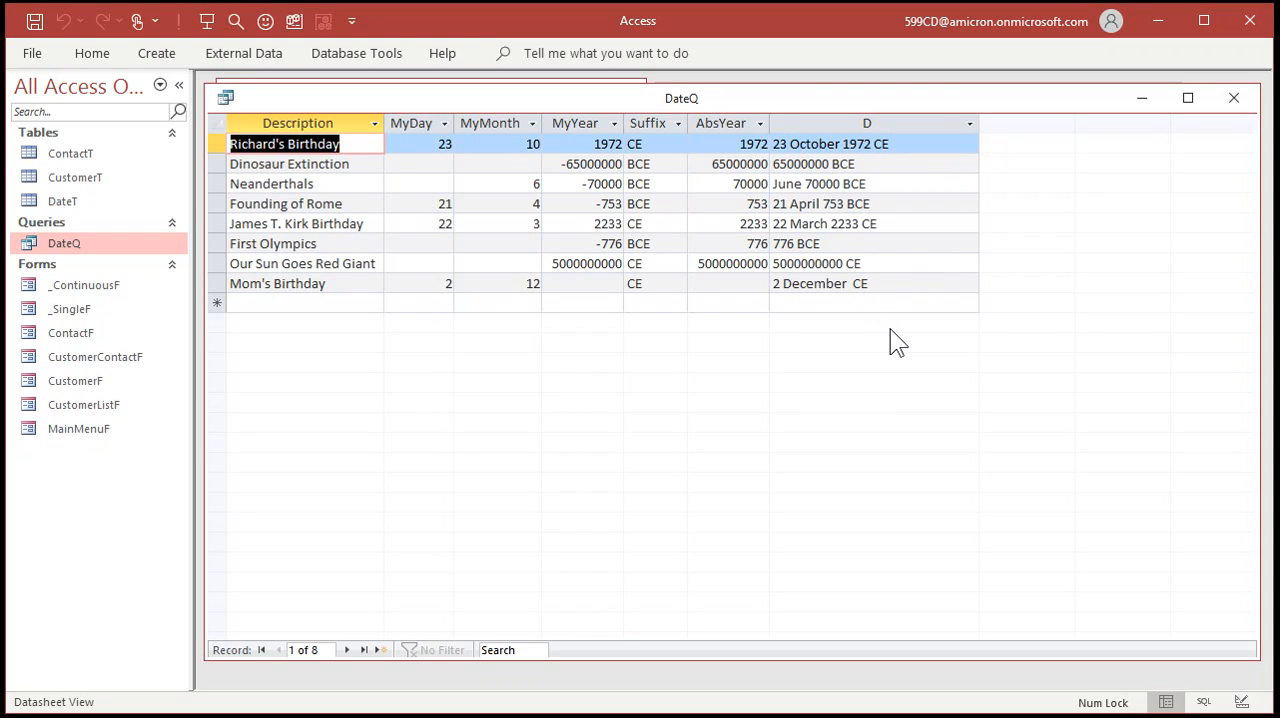
Add a record described End of Roman Empire with MyYear 476, leaving its day and month blank.
click(321, 306)
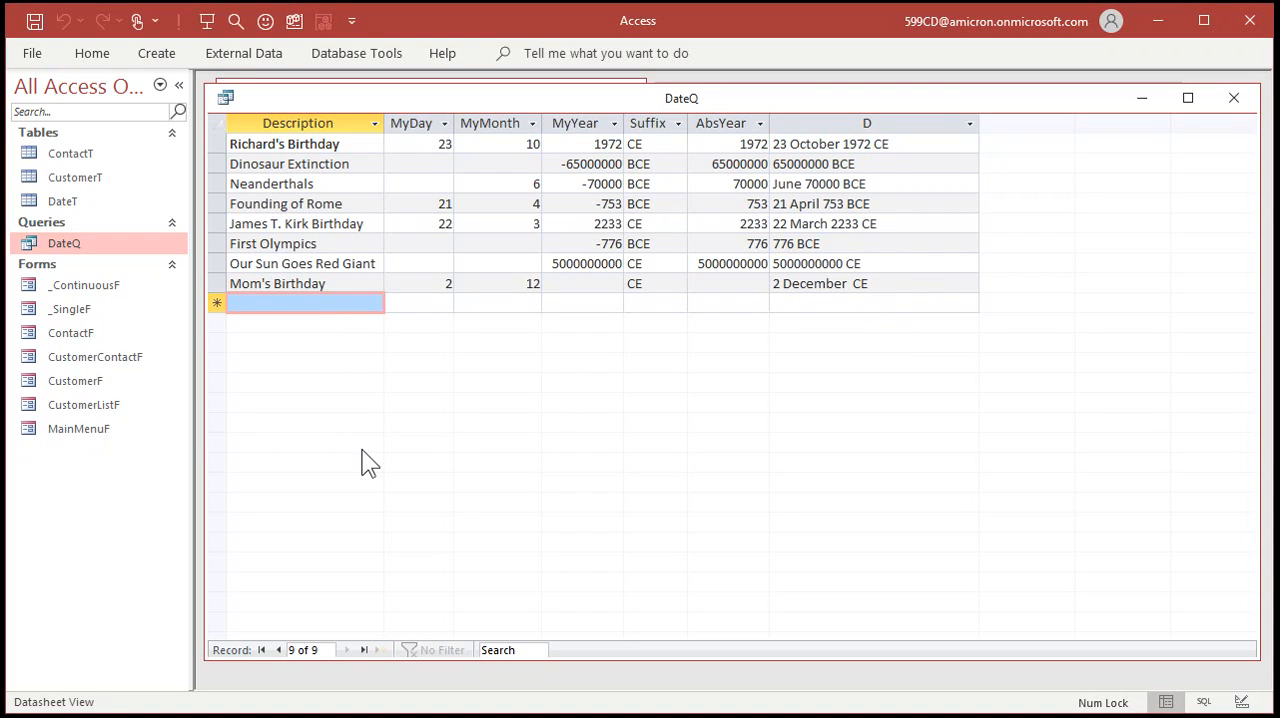
text(End of Roman Empire)
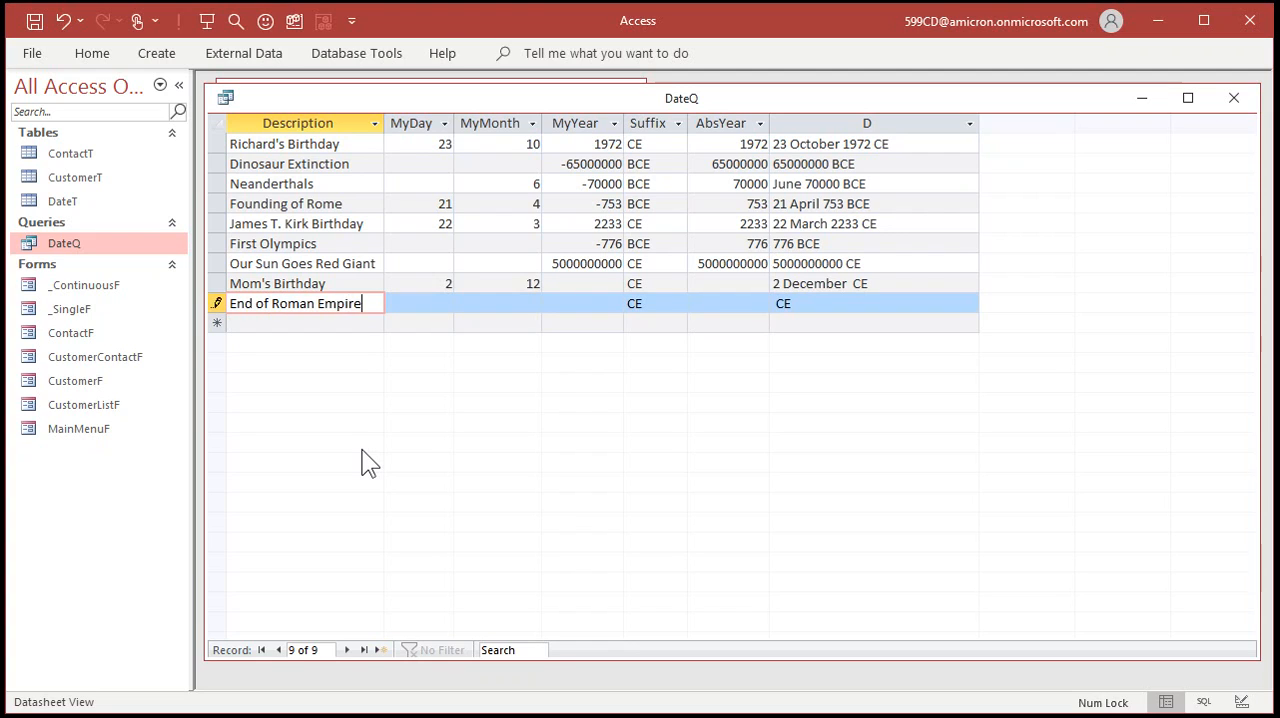
key(Tab)
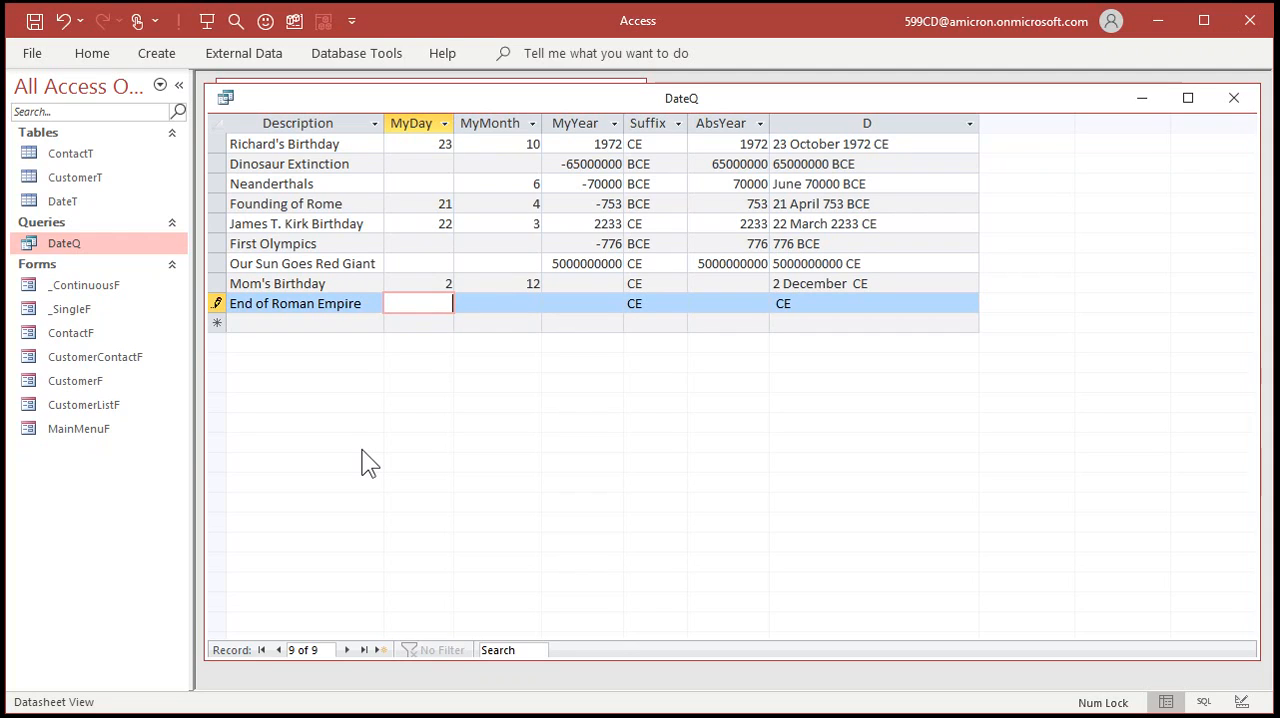
key(Tab)
key(Tab)
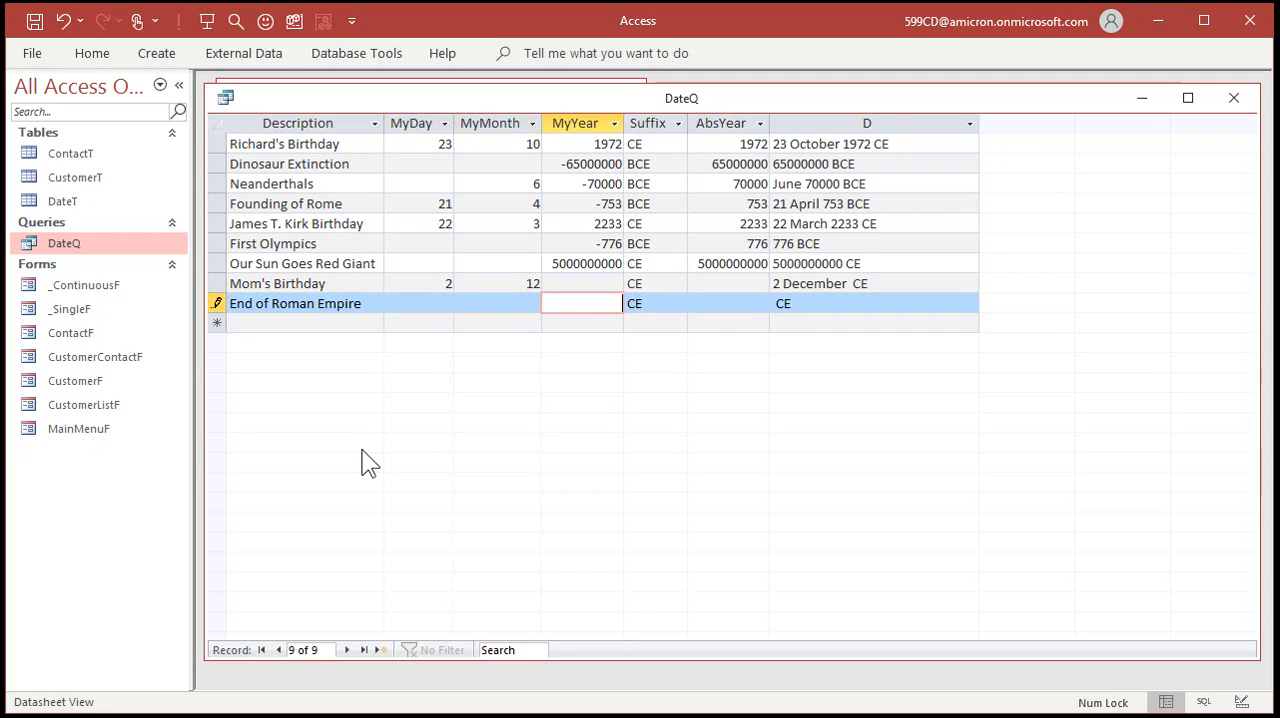
text(476)
key(Tab)
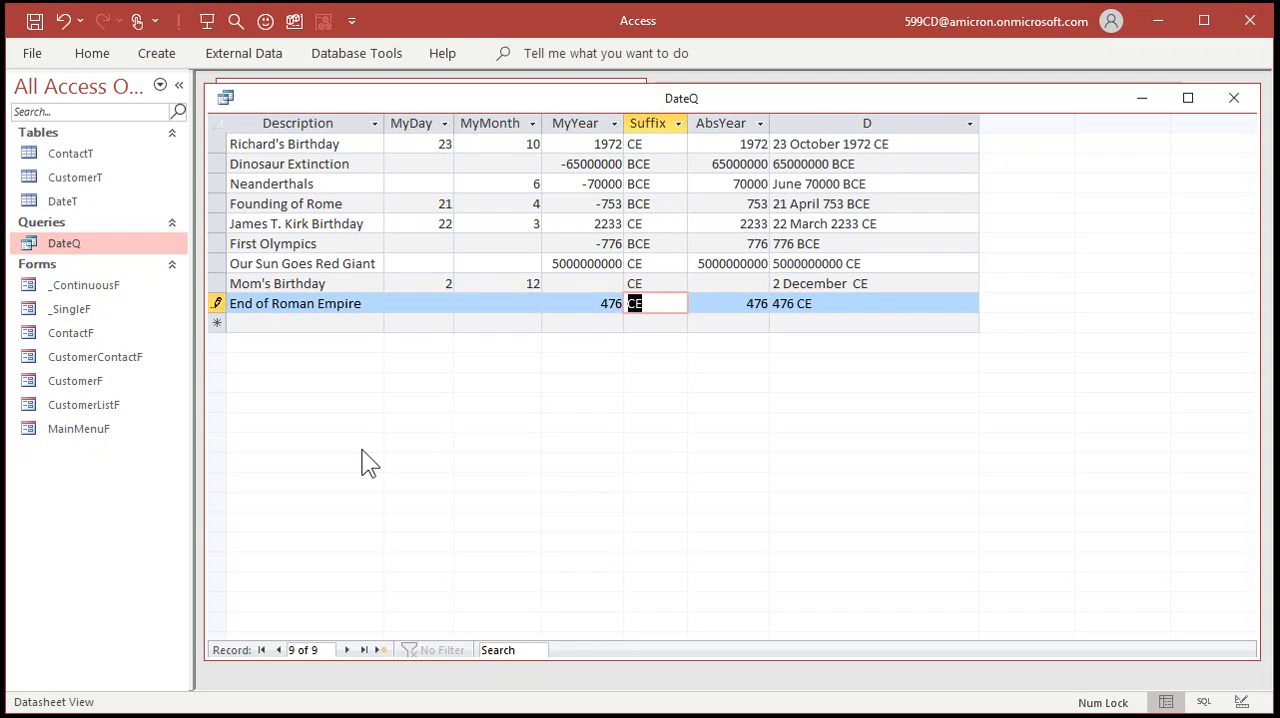
key(Tab)
key(Tab)
key(Tab)
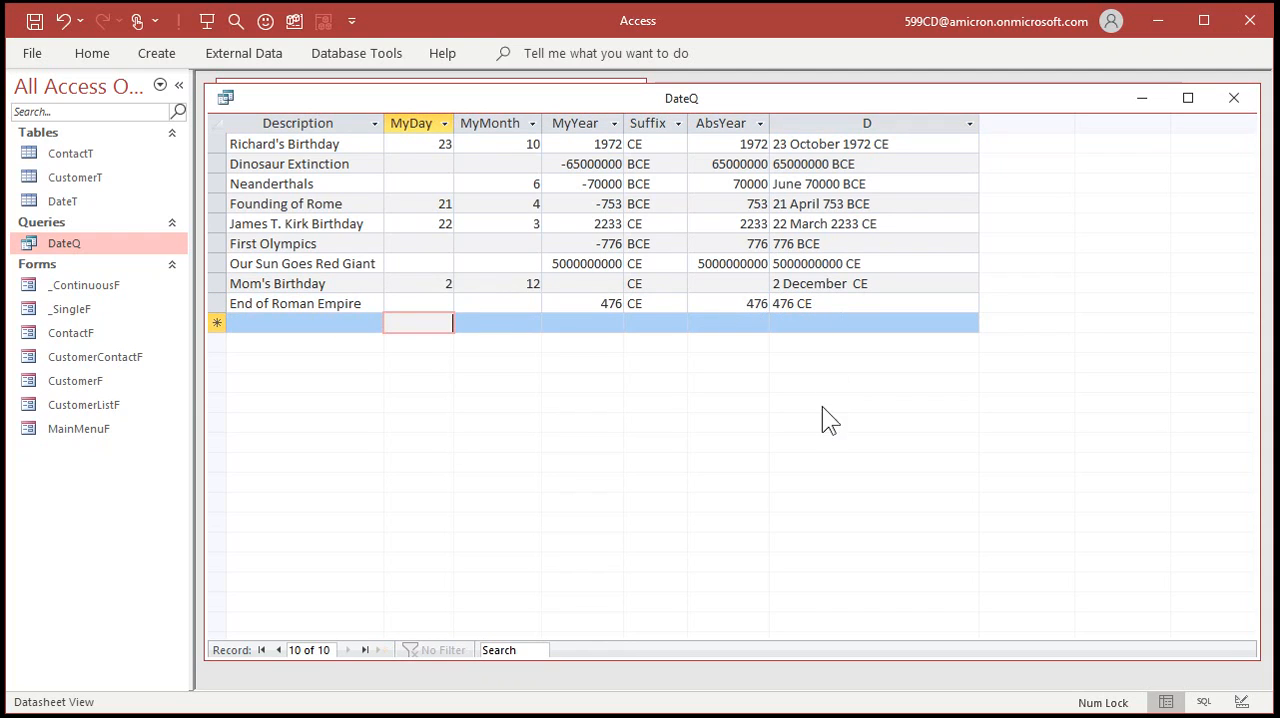
Add a record described End of Roman Republic with MyYear -29, leaving its day and month blank.
click(286, 322)
text(End of Roman Republic)
key(BackSpace)
key(BackSpace)
text(ic)
key(Tab)
key(Tab)
key(Tab)
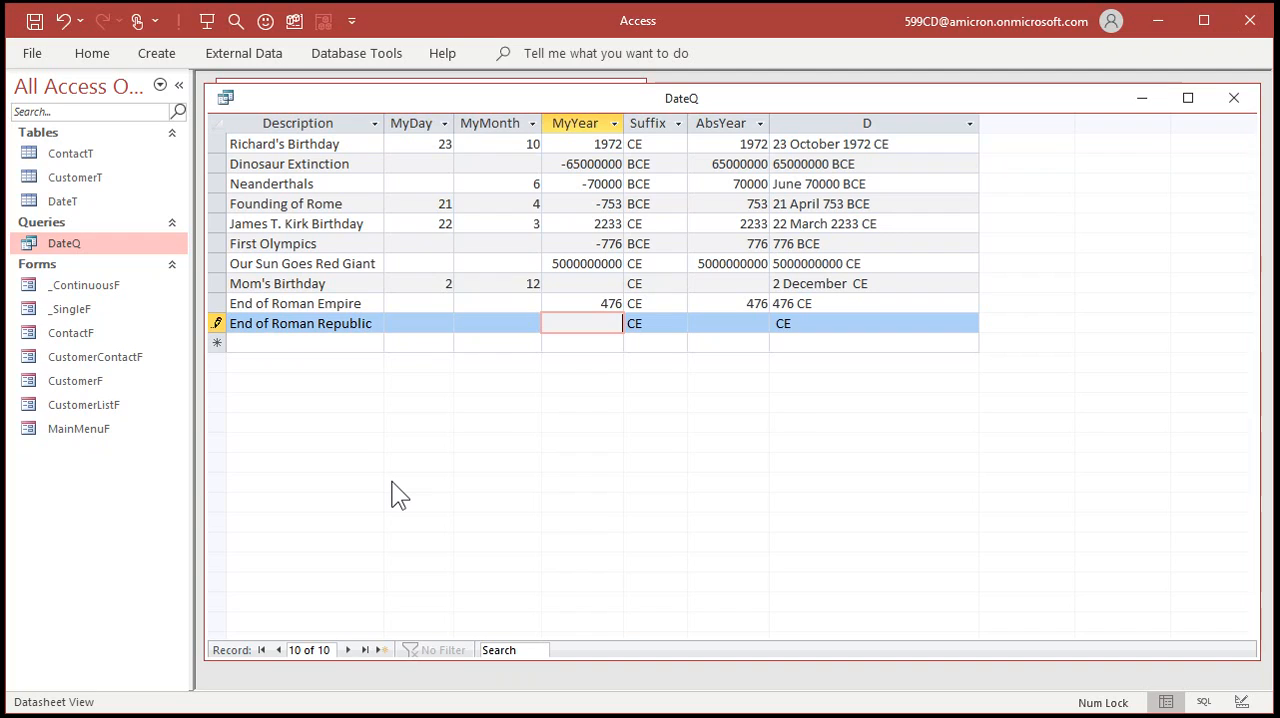
text(-29)
key(Tab)
key(Tab)
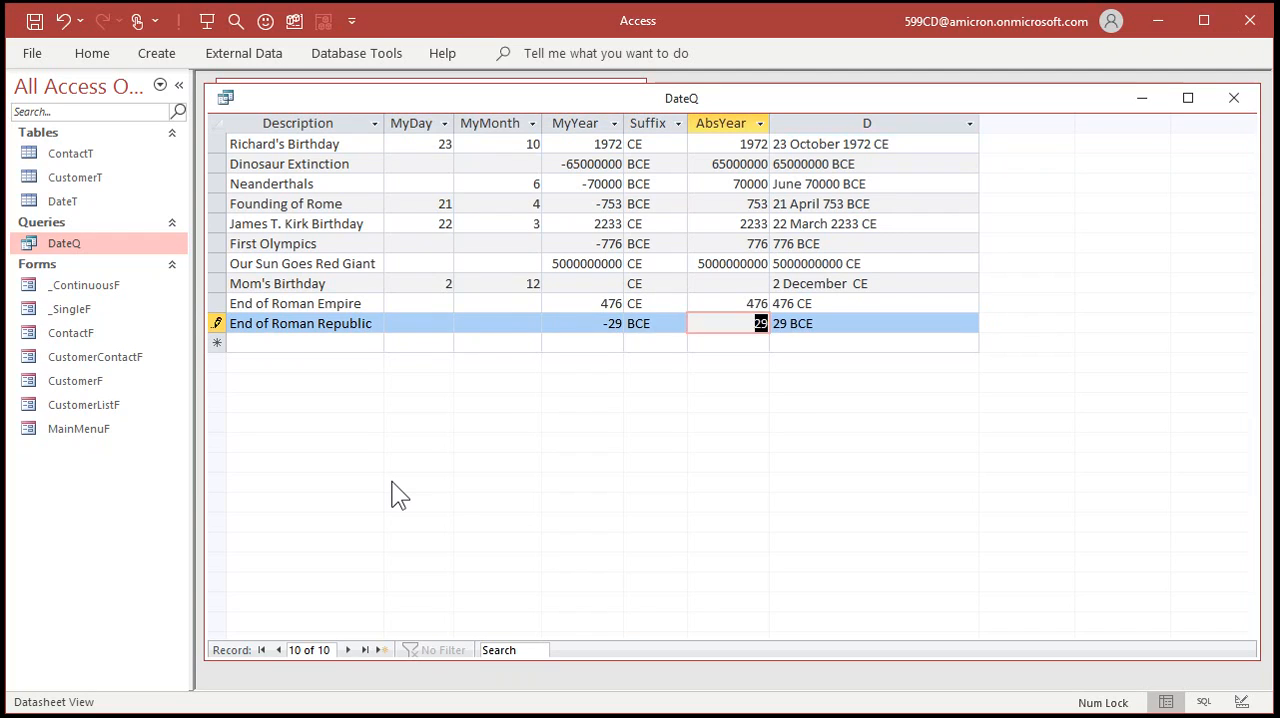
key(Tab)
key(Tab)
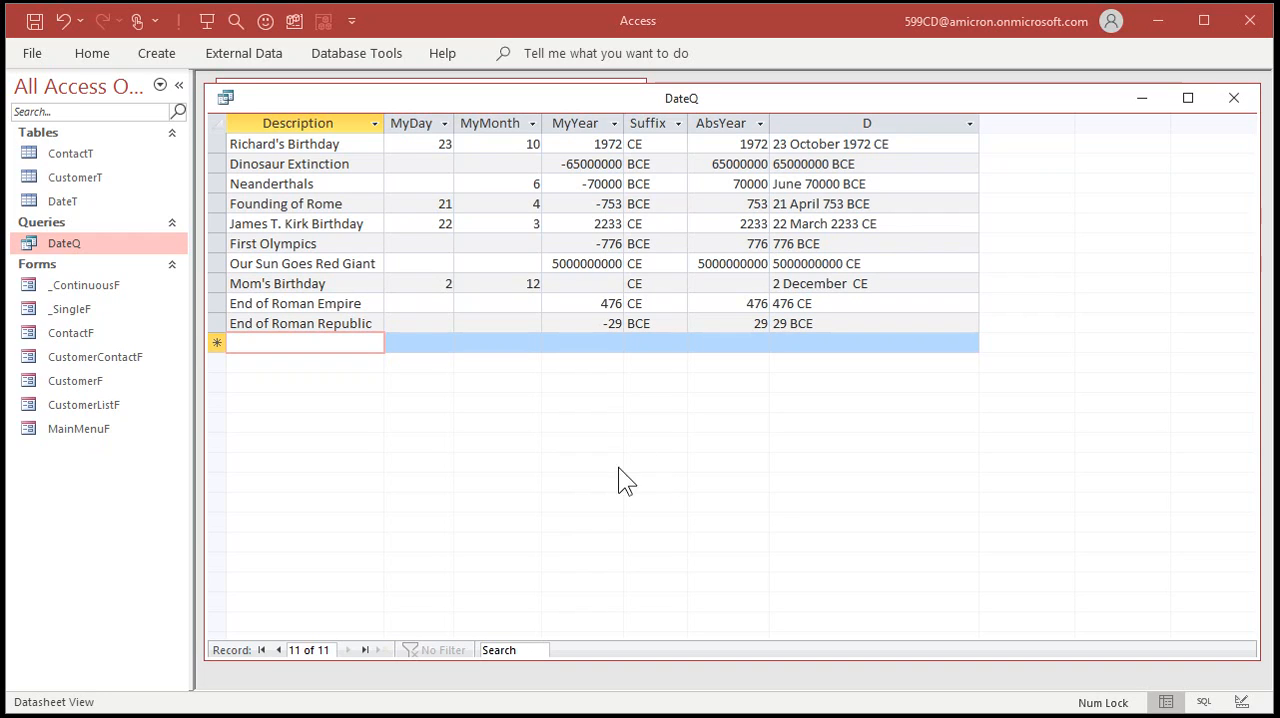
Return DateQ to Design View and widen the Suffix column well beyond its full expression.
right_click(709, 91)
click(757, 193)
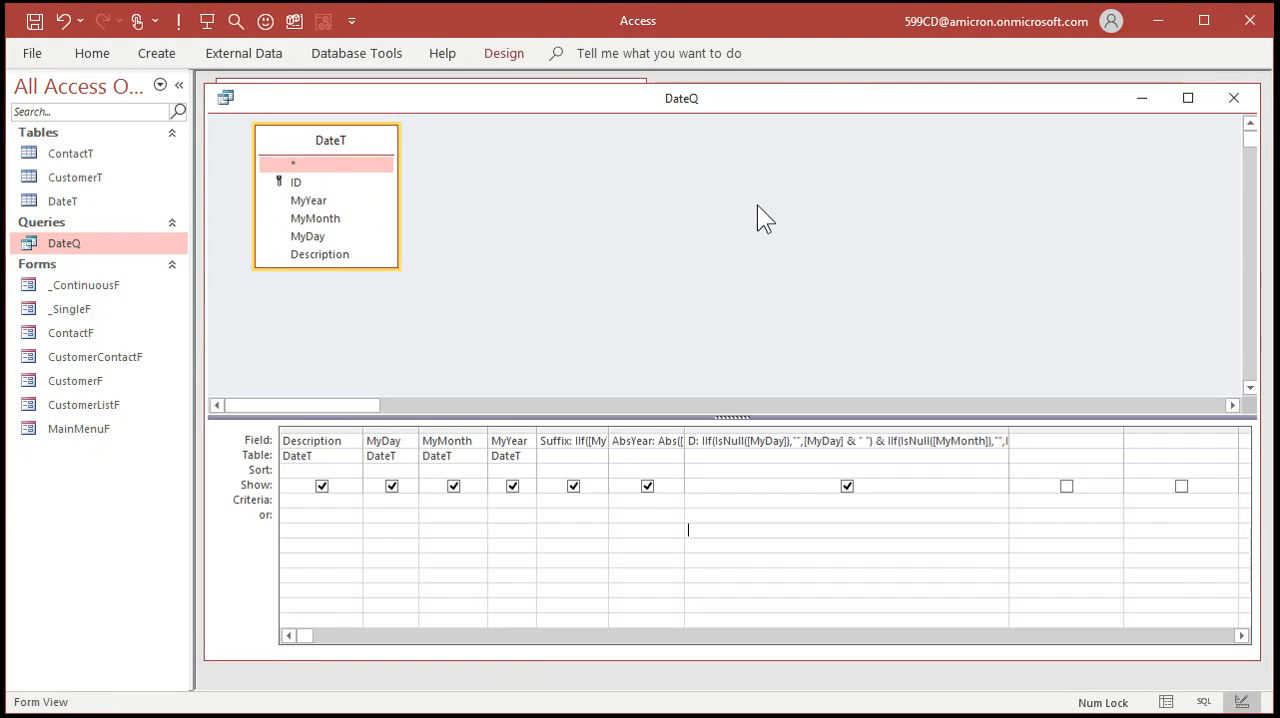
drag(609, 430, 741, 430)
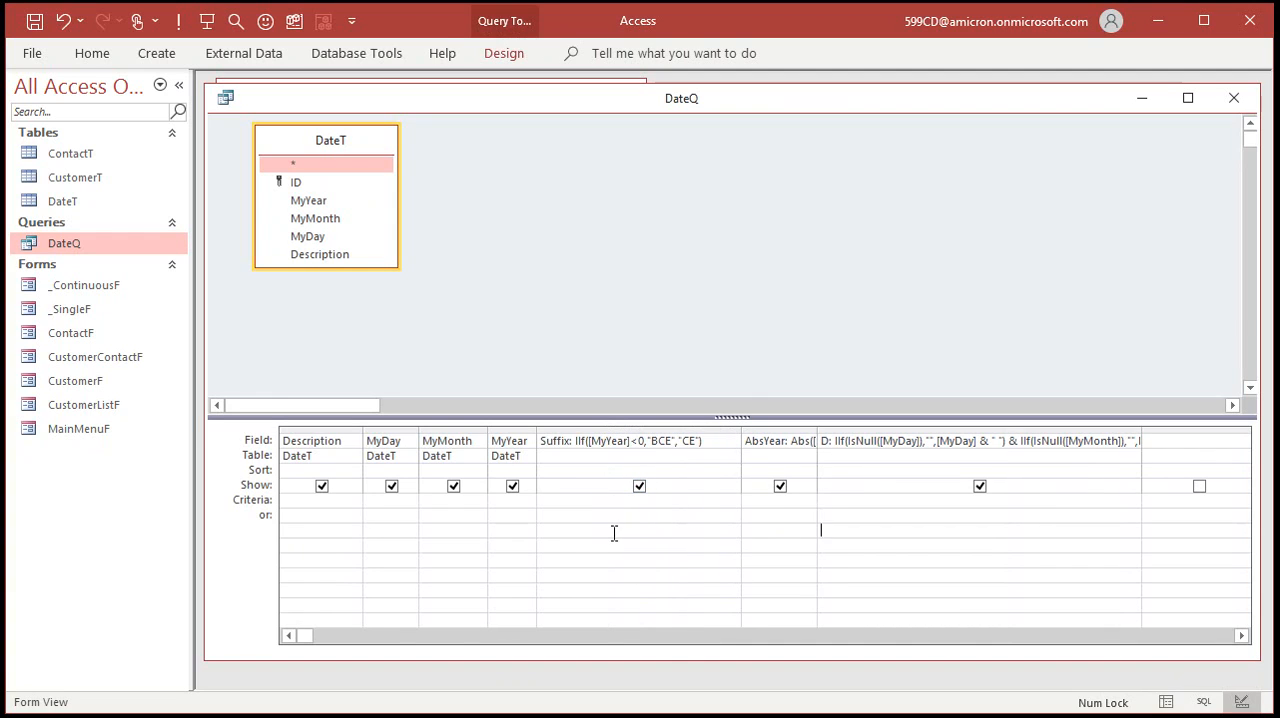
drag(742, 424, 874, 427)
In the Suffix expression, insert a nested IIF(MyYear BETWEEN 1000 AND 3000 condition directly before "CE".
click(600, 443)
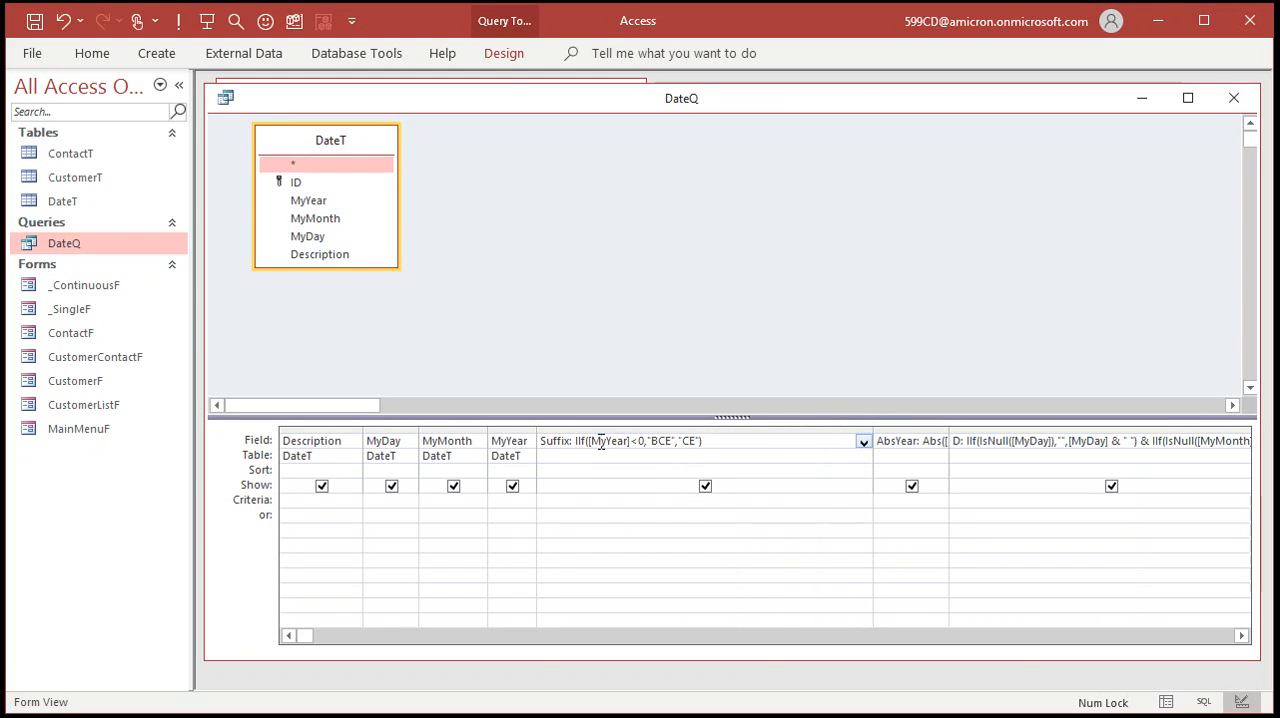
key(shift+F2)
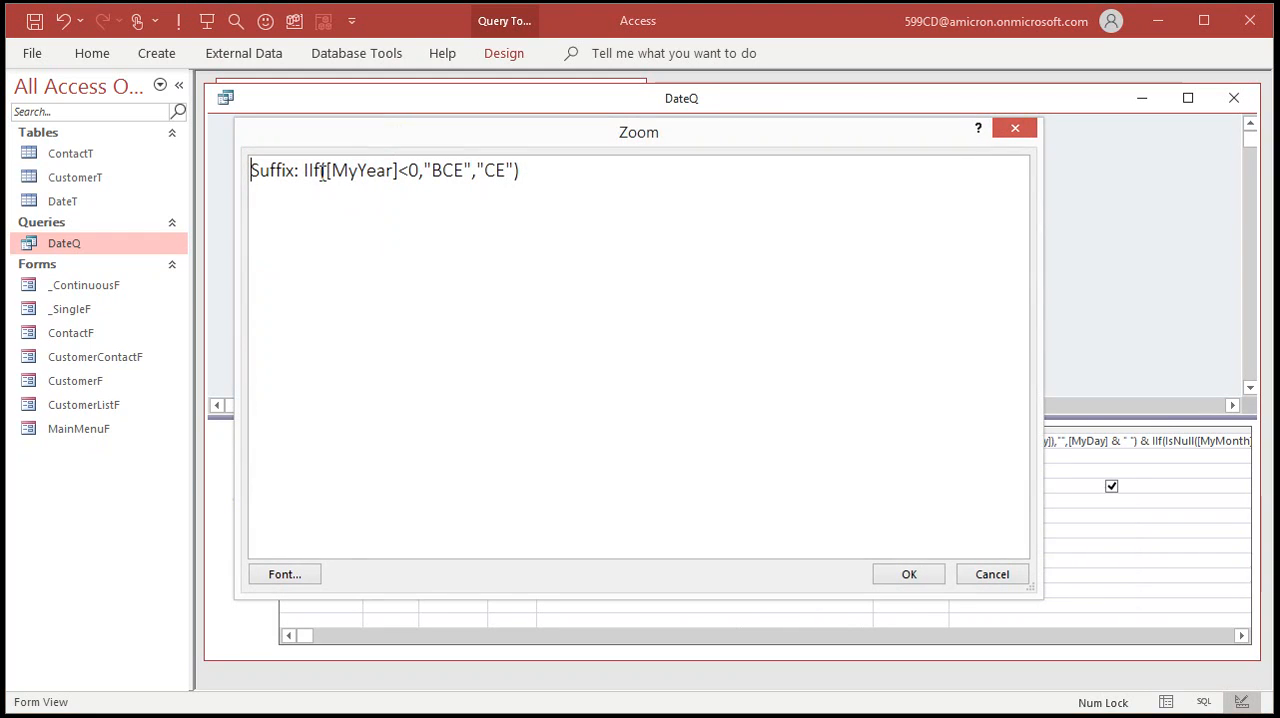
click(477, 170)
text(IIF(MyYear BETWEEN )
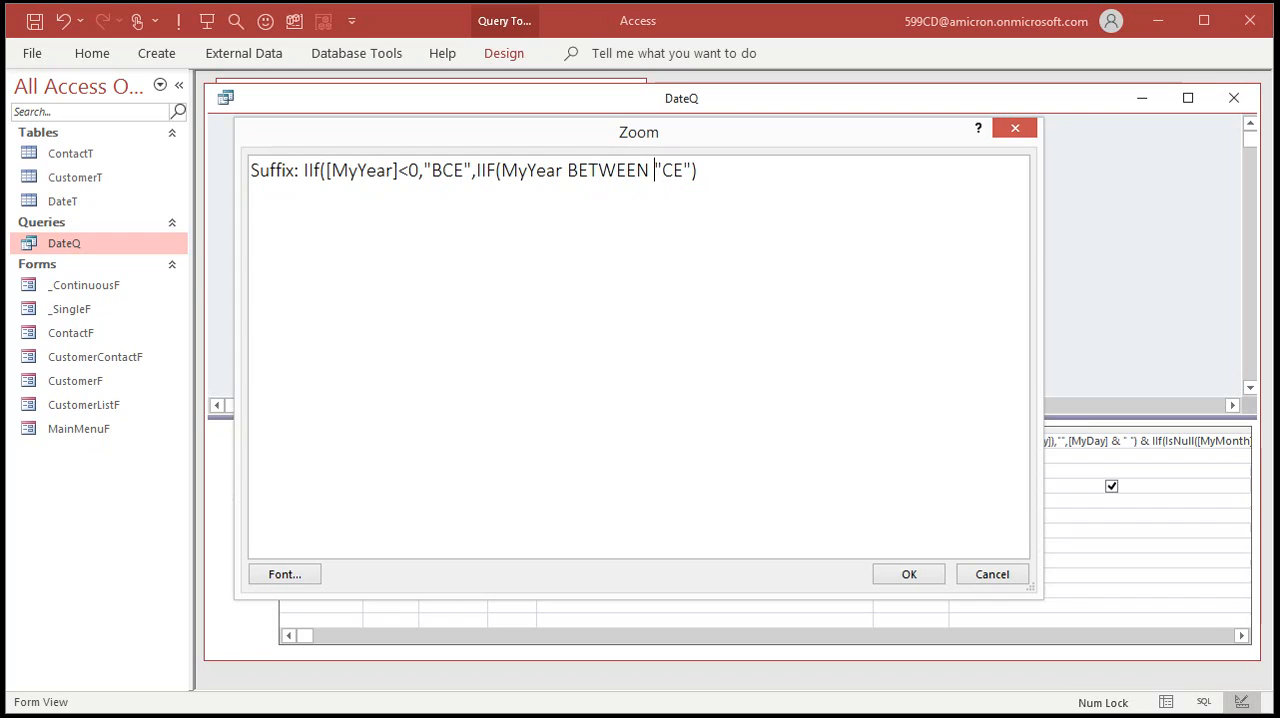
text(1000 AND )
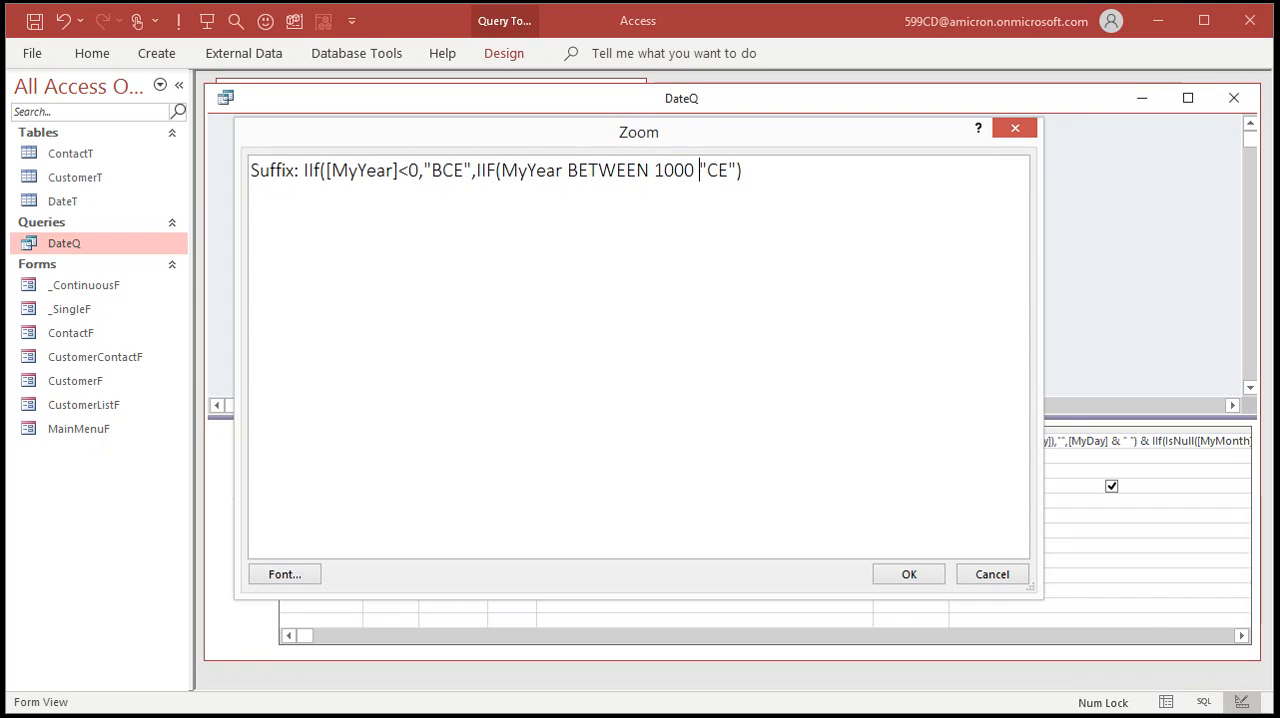
text(3000)
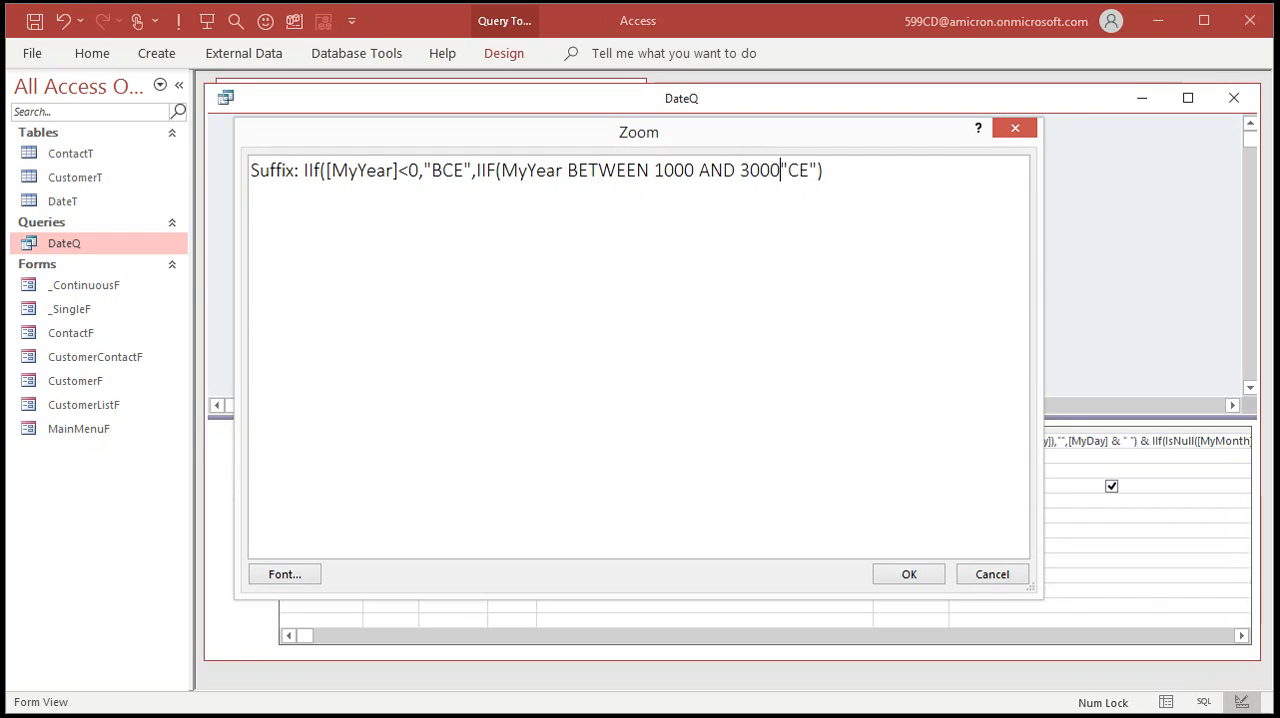
text(,"")
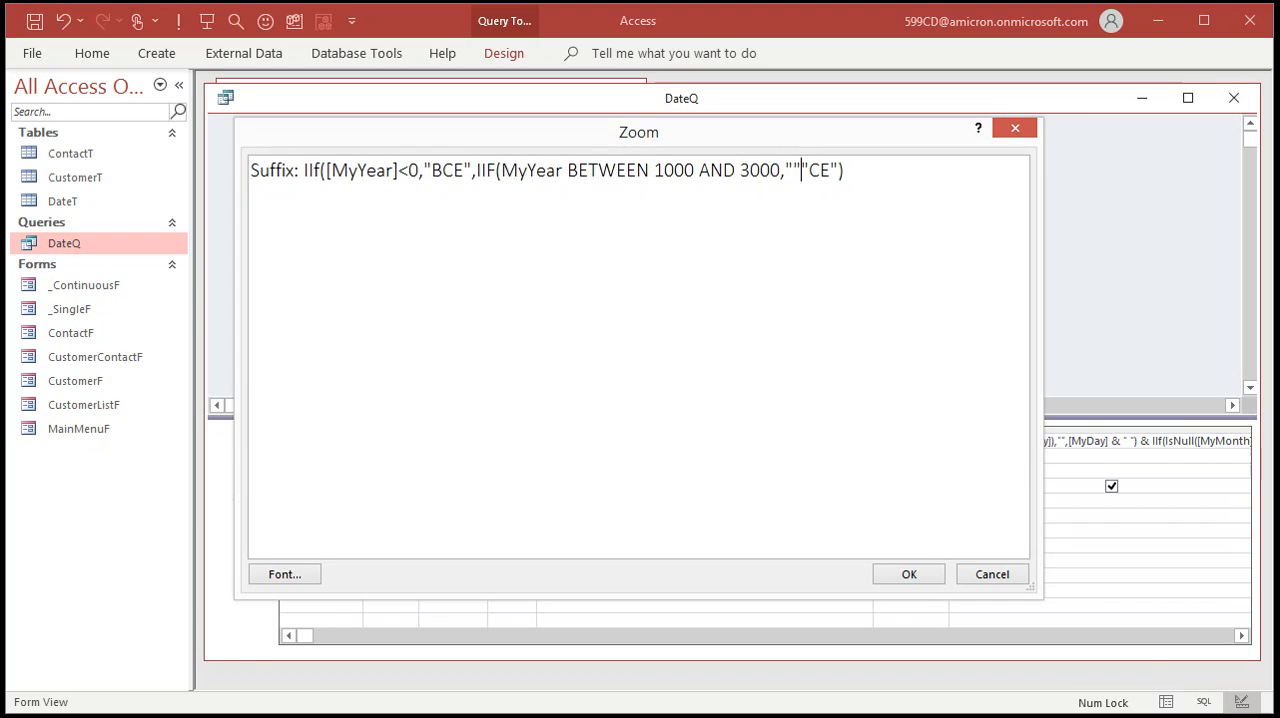
text(,)
Give the nested Suffix IIF an empty string as its true result, close it after "CE" and accept the expression.
key(End)
text())
click(909, 576)
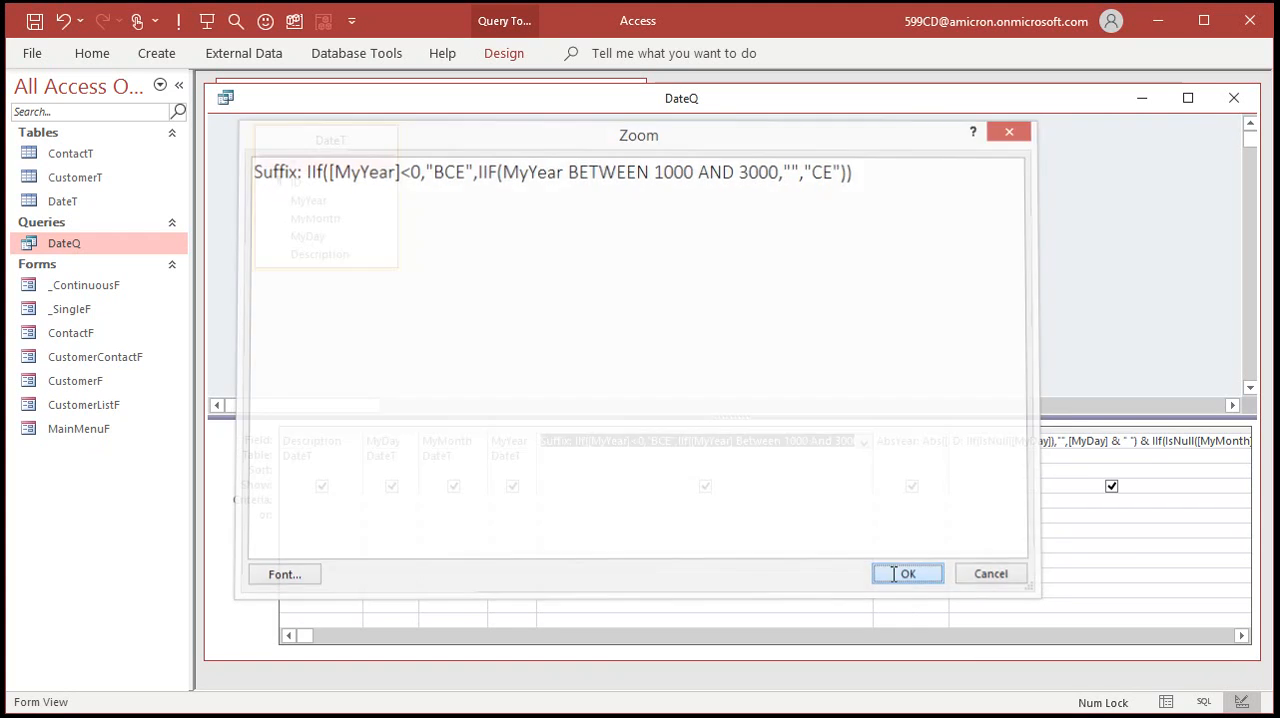
Review the full Suffix expression, close it and run DateQ to check the suffixes.
click(819, 441)
key(shift+F2)
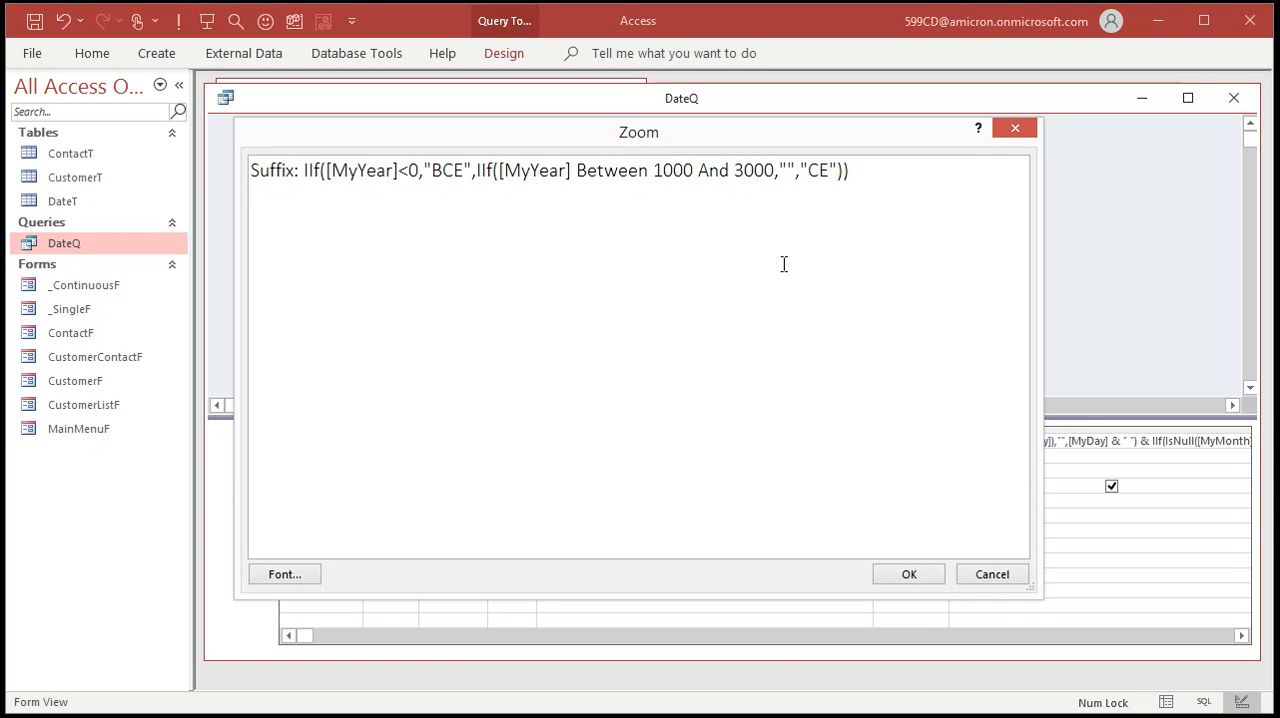
click(912, 579)
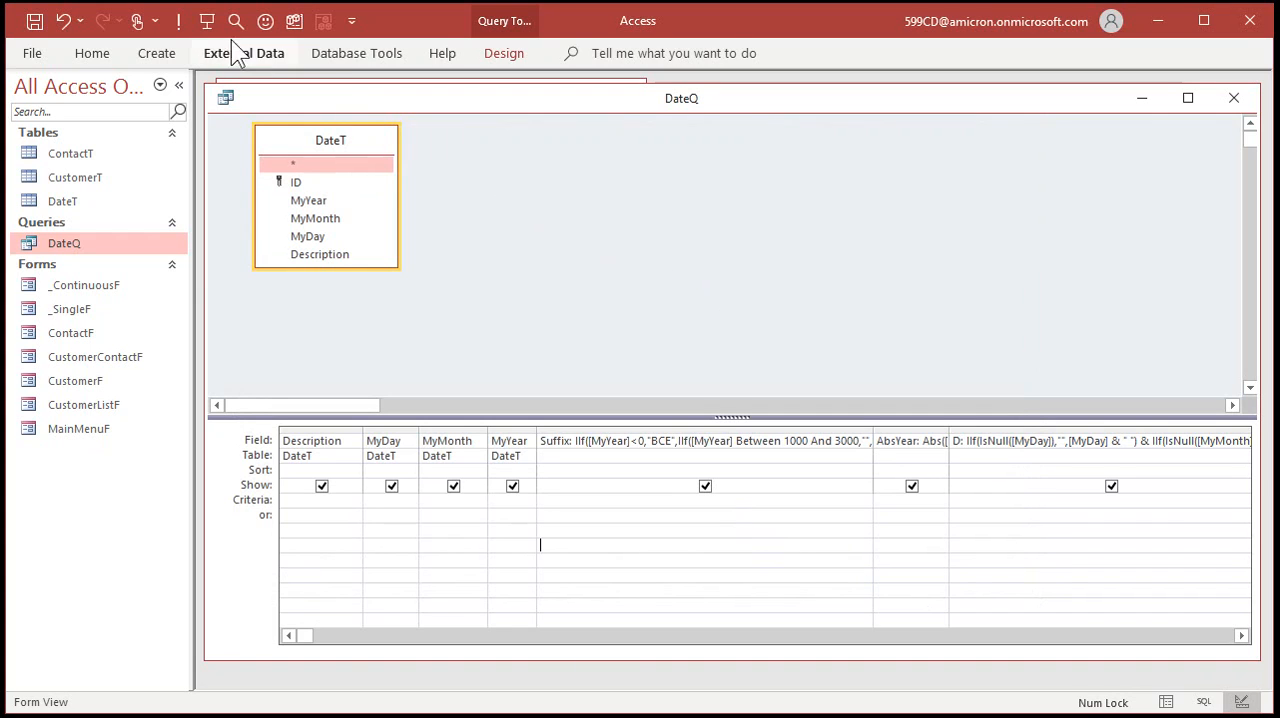
click(178, 20)
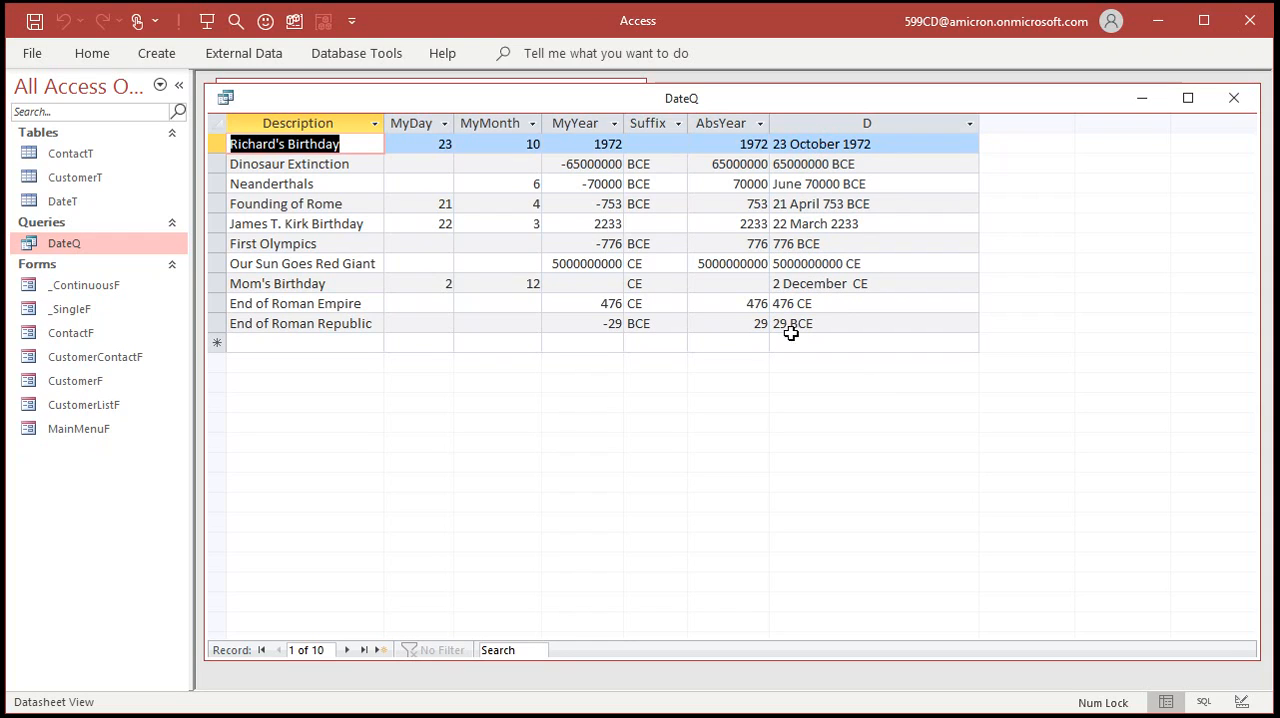
Return DateQ to Design View and narrow the Suffix column to about a third of its width.
right_click(634, 101)
click(704, 203)
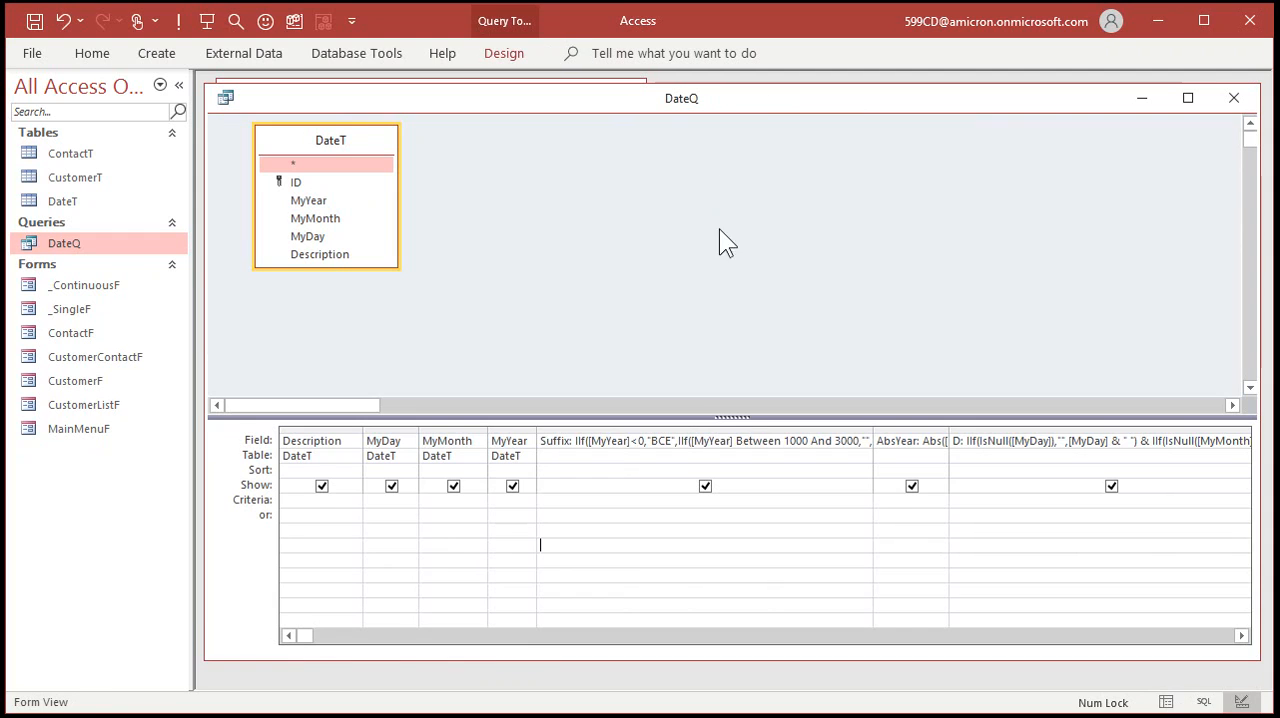
drag(871, 430, 646, 432)
Shorten the month in the D expression with Left(MonthName([MyMonth]),3), accept it and run DateQ.
click(949, 440)
key(shift+F2)
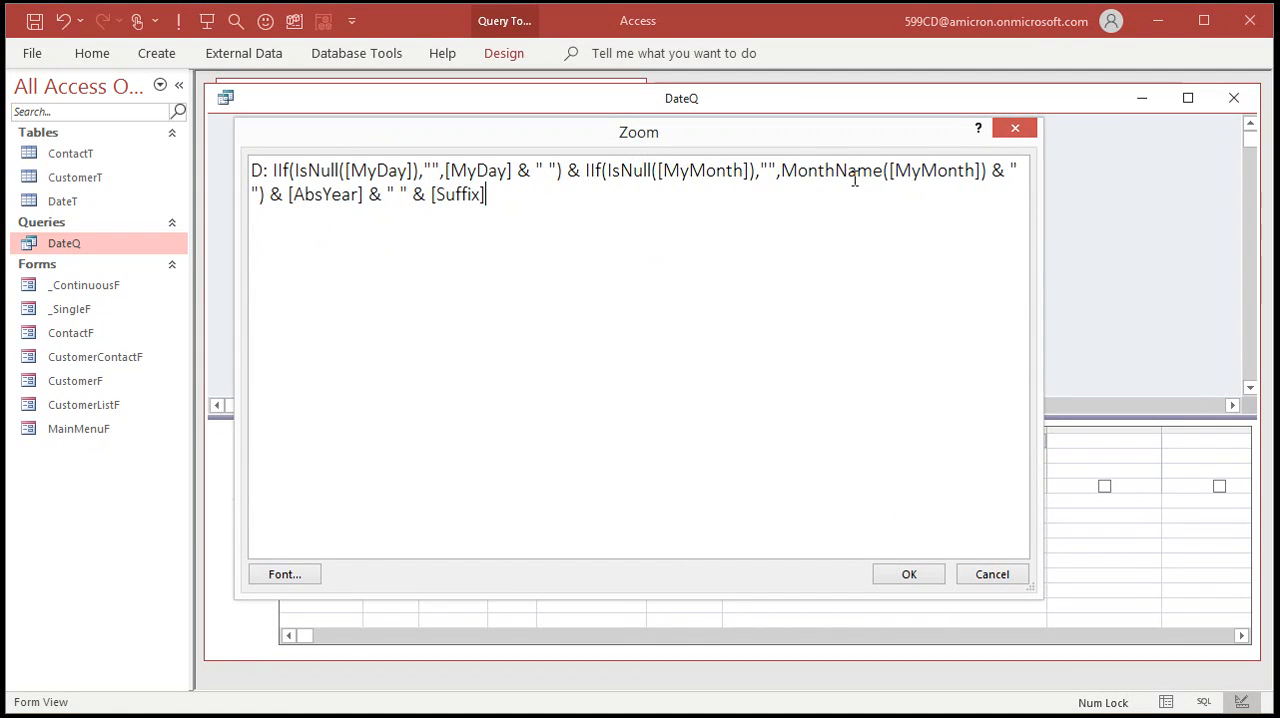
click(781, 170)
text(Left()
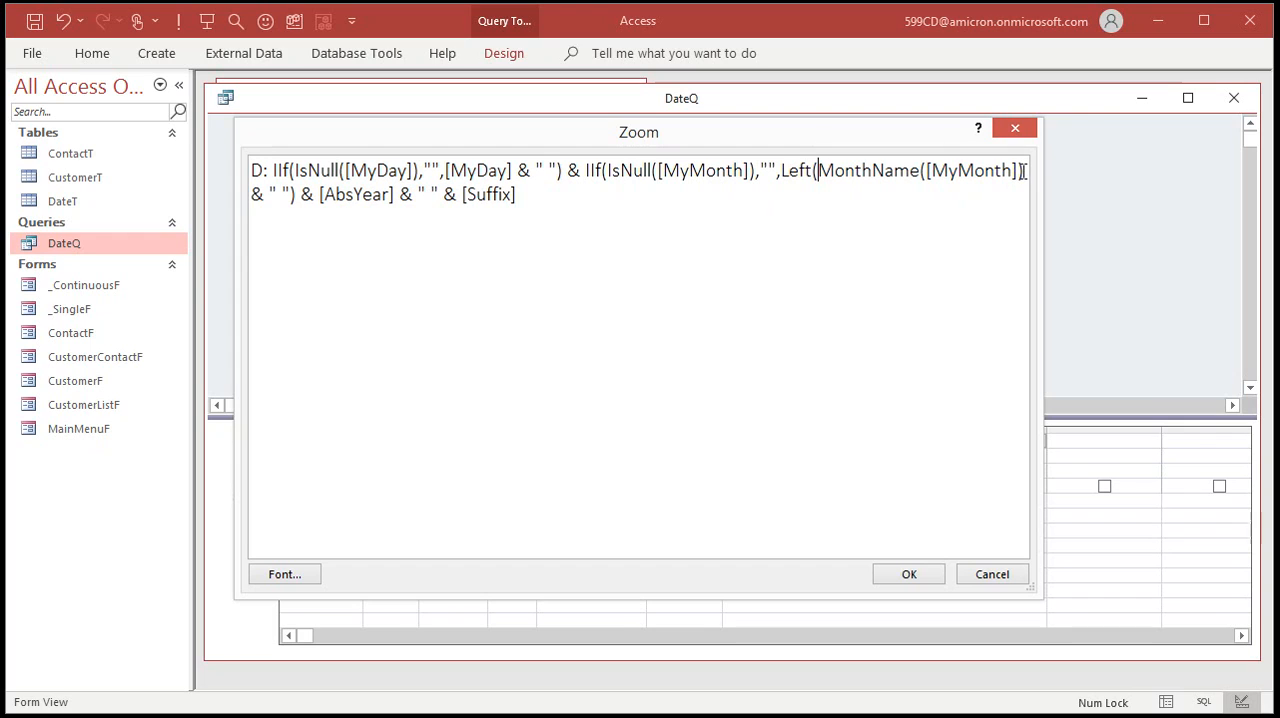
click(1026, 175)
text(,3))
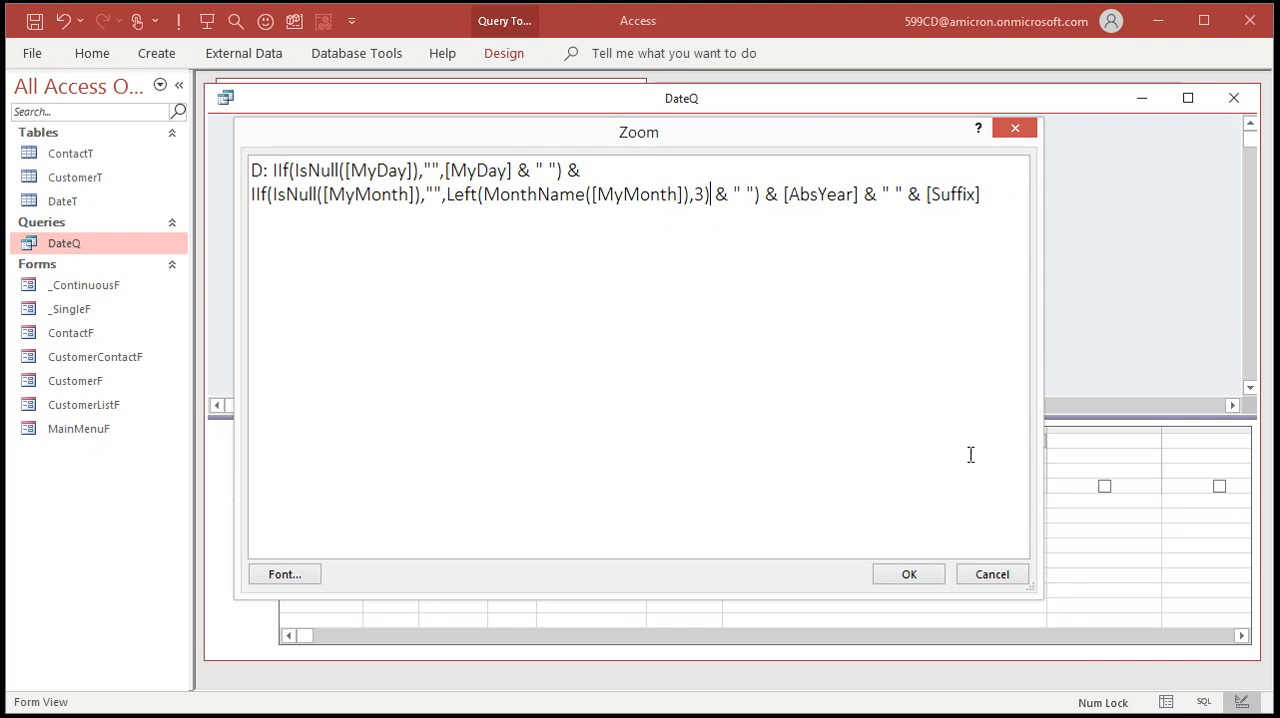
click(876, 568)
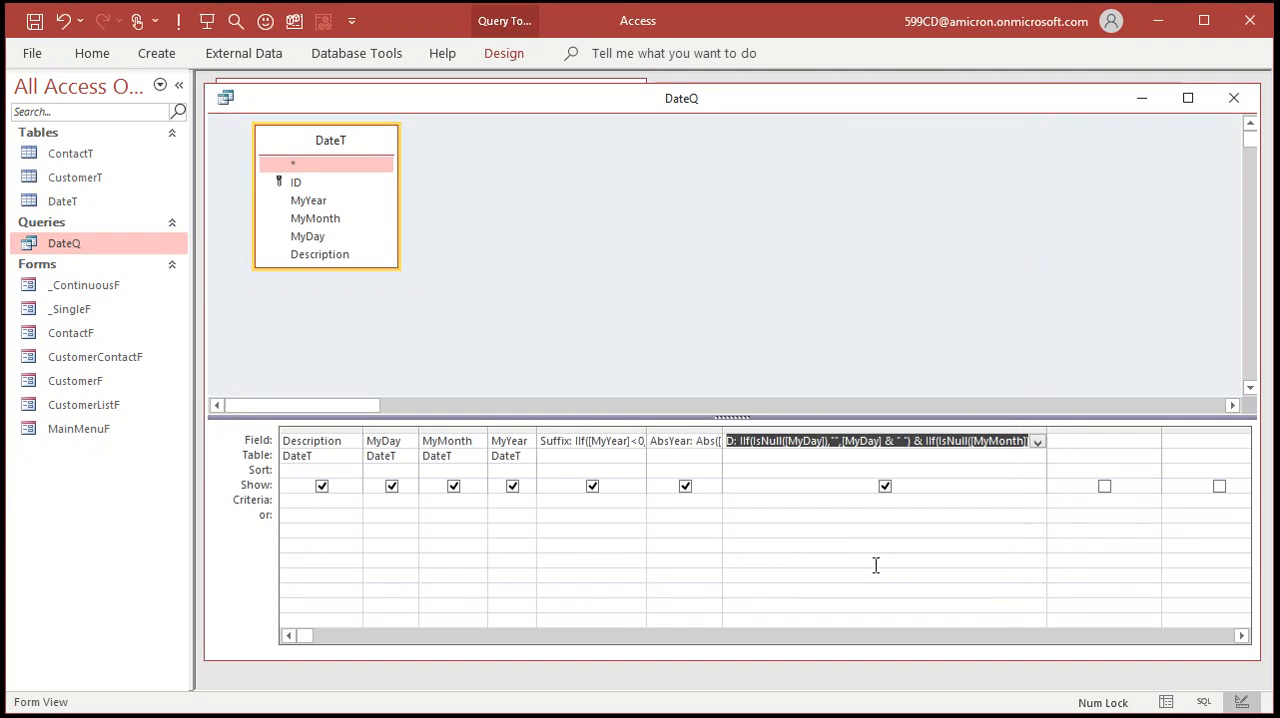
click(178, 20)
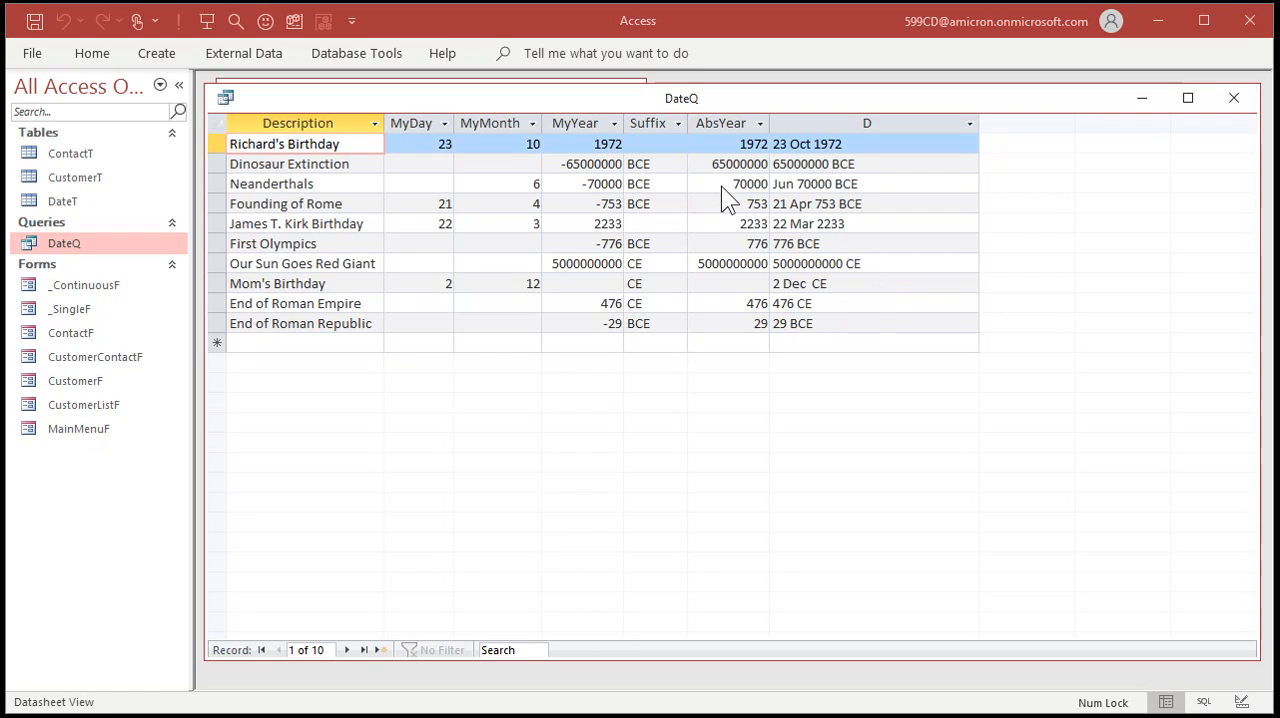
Return DateQ to Design View and insert IIF(AbsYear>9999, before [AbsYear] in the D expression.
right_click(718, 102)
click(789, 207)
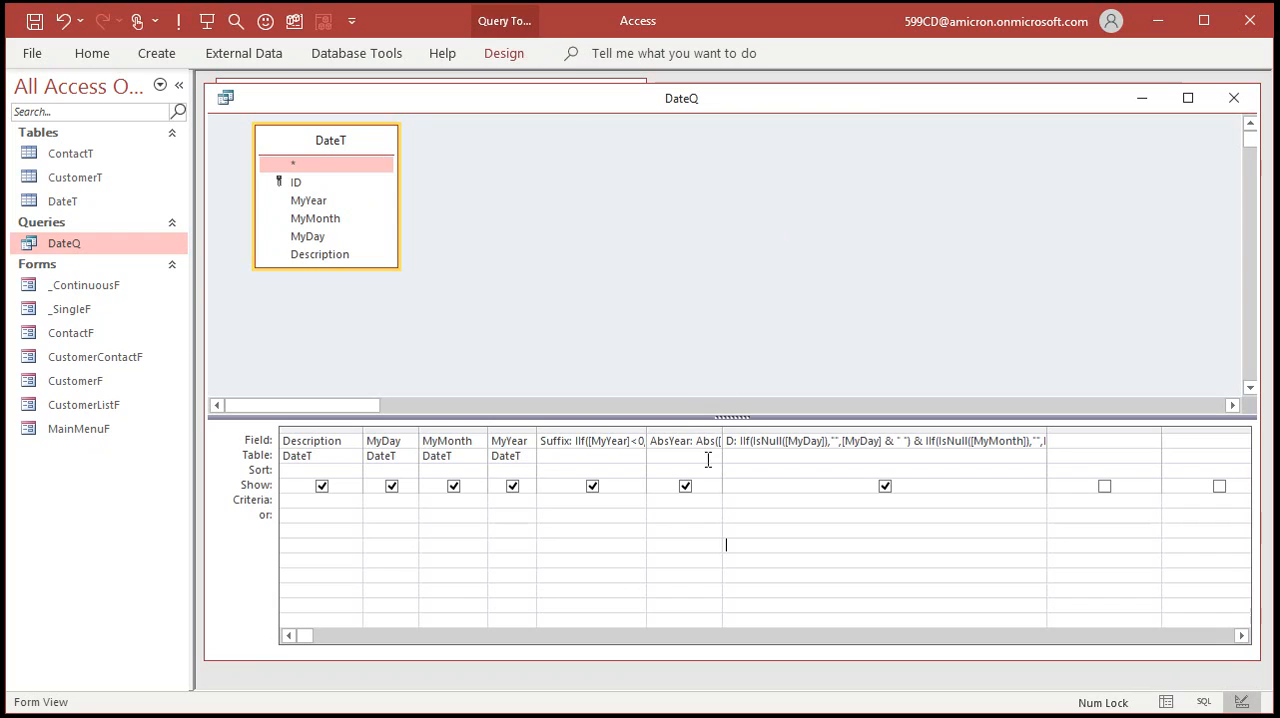
click(807, 440)
key(shift+F2)
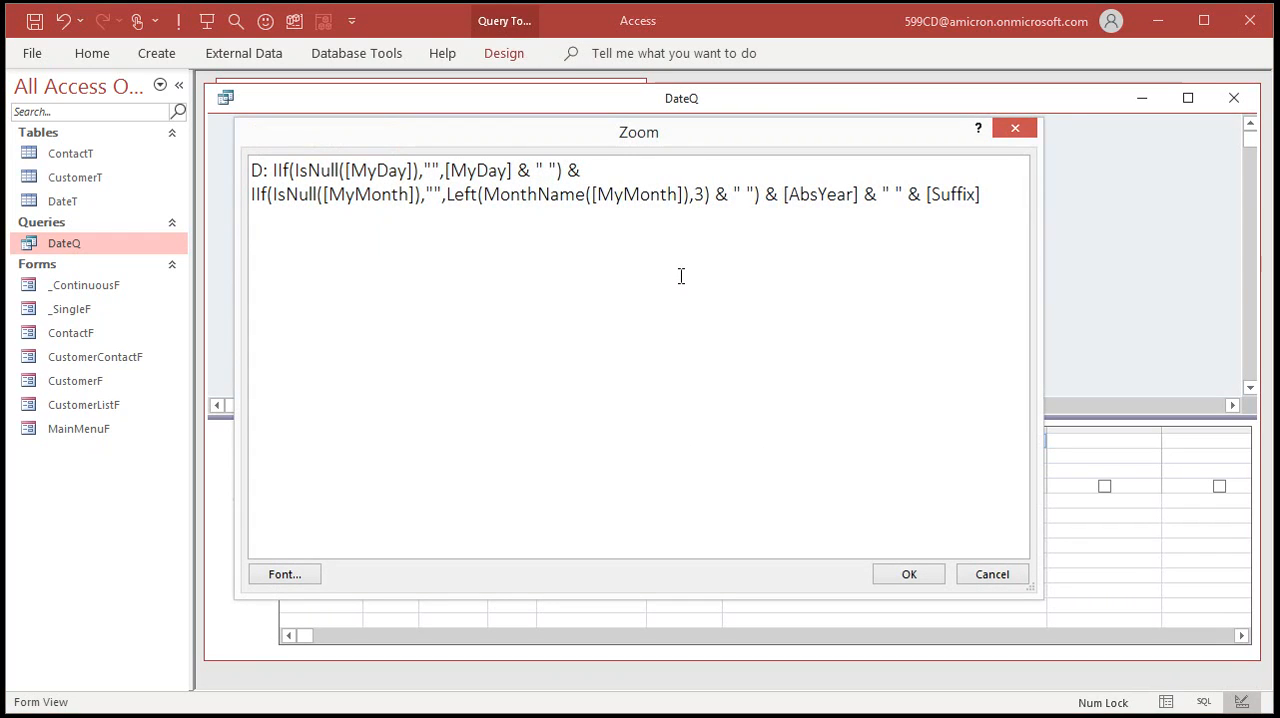
click(785, 195)
text(IIF()
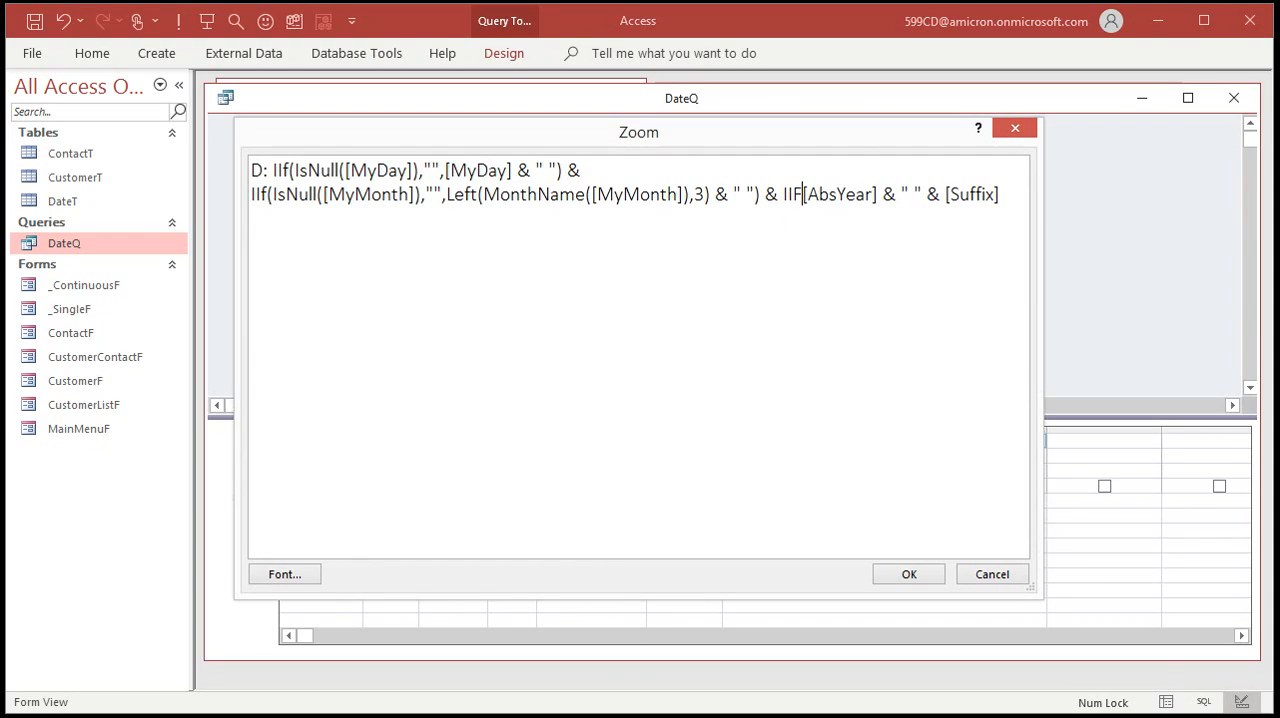
text(AbsYear>)
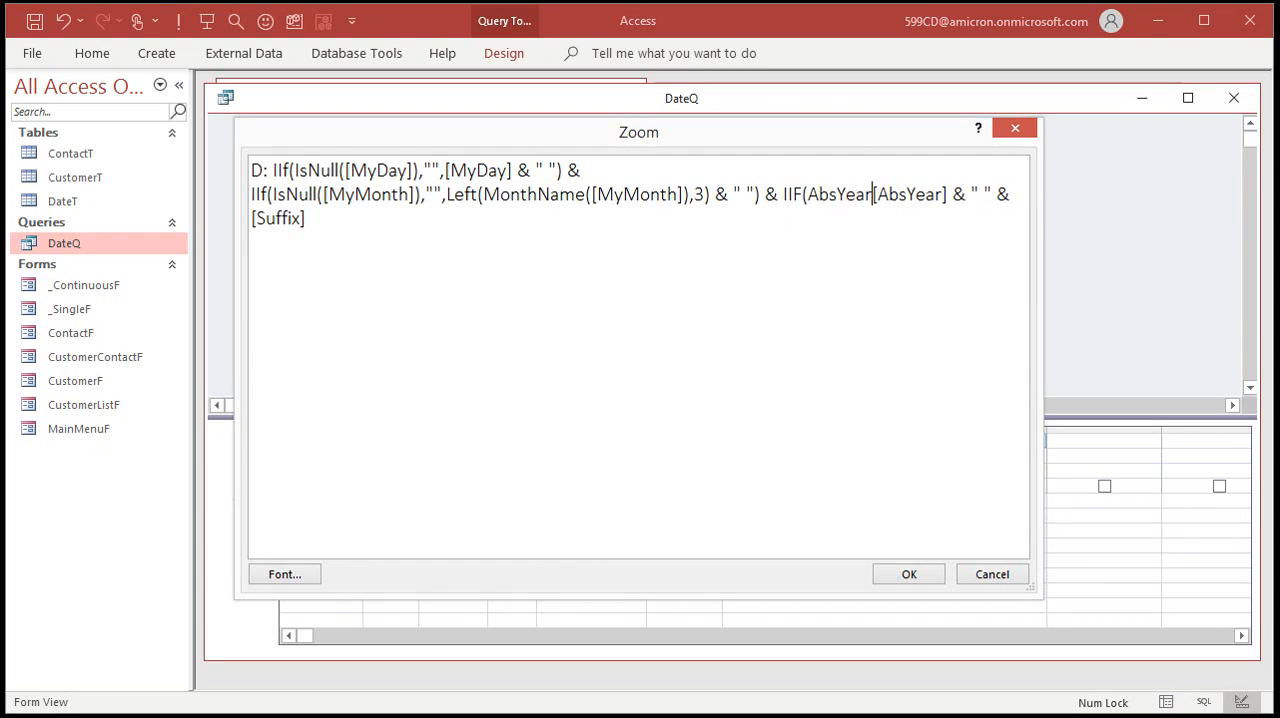
text(9999)
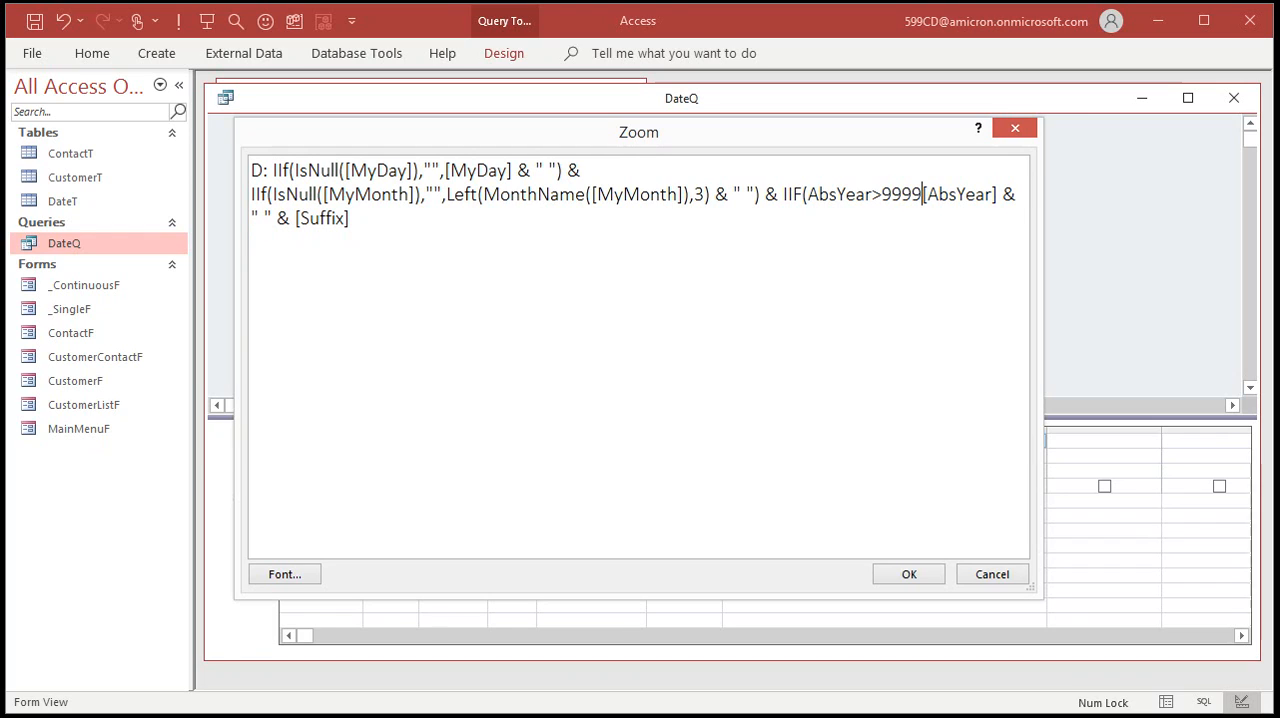
text(,)
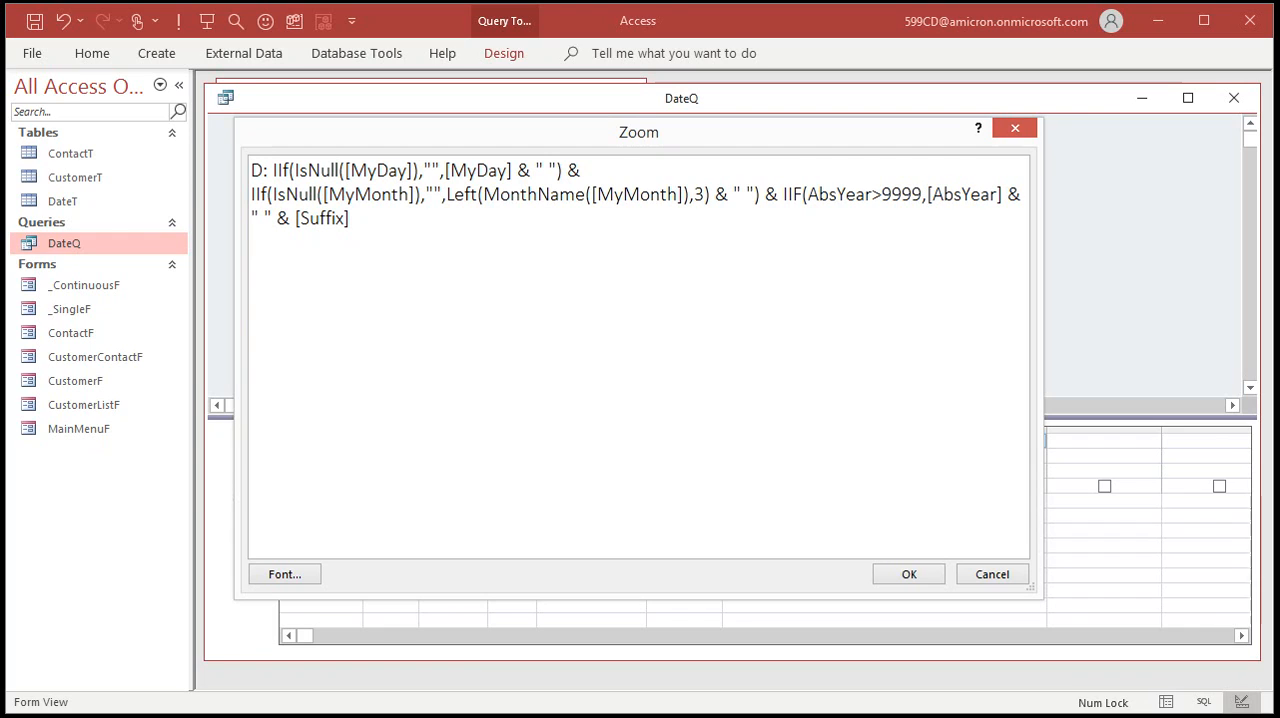
text(Format(AbsYear)
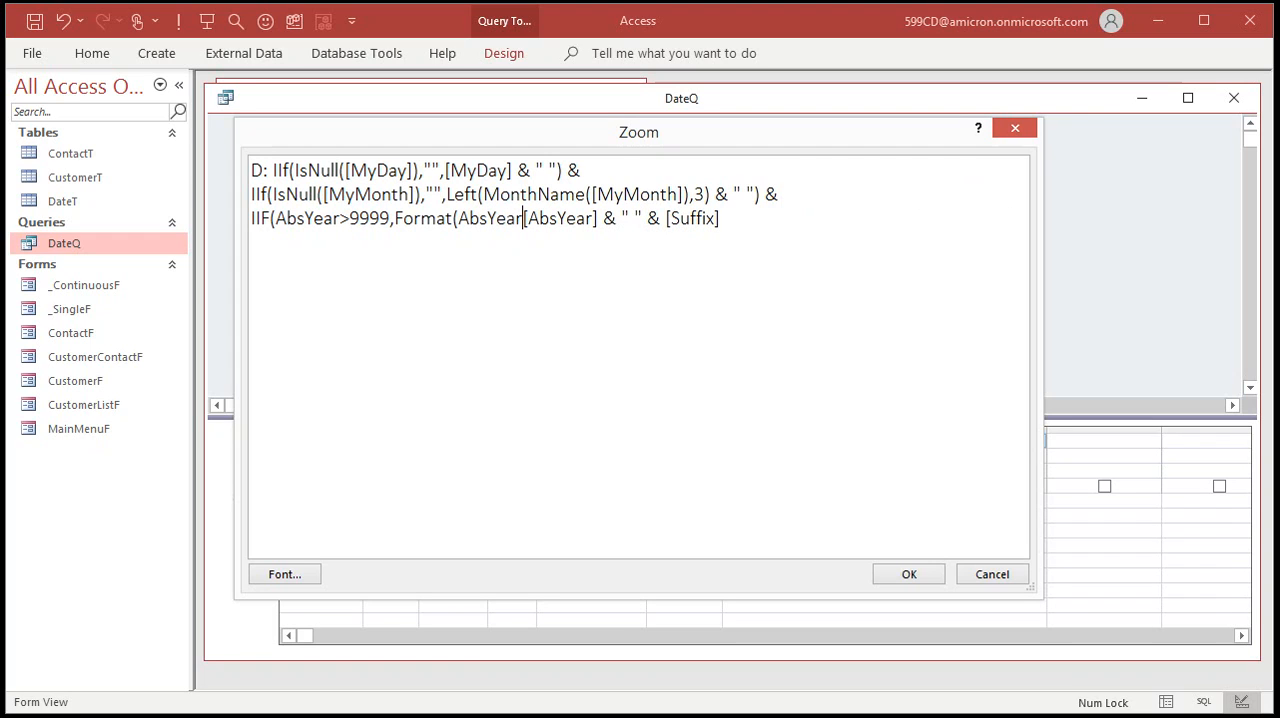
text(,)
text("0,000)
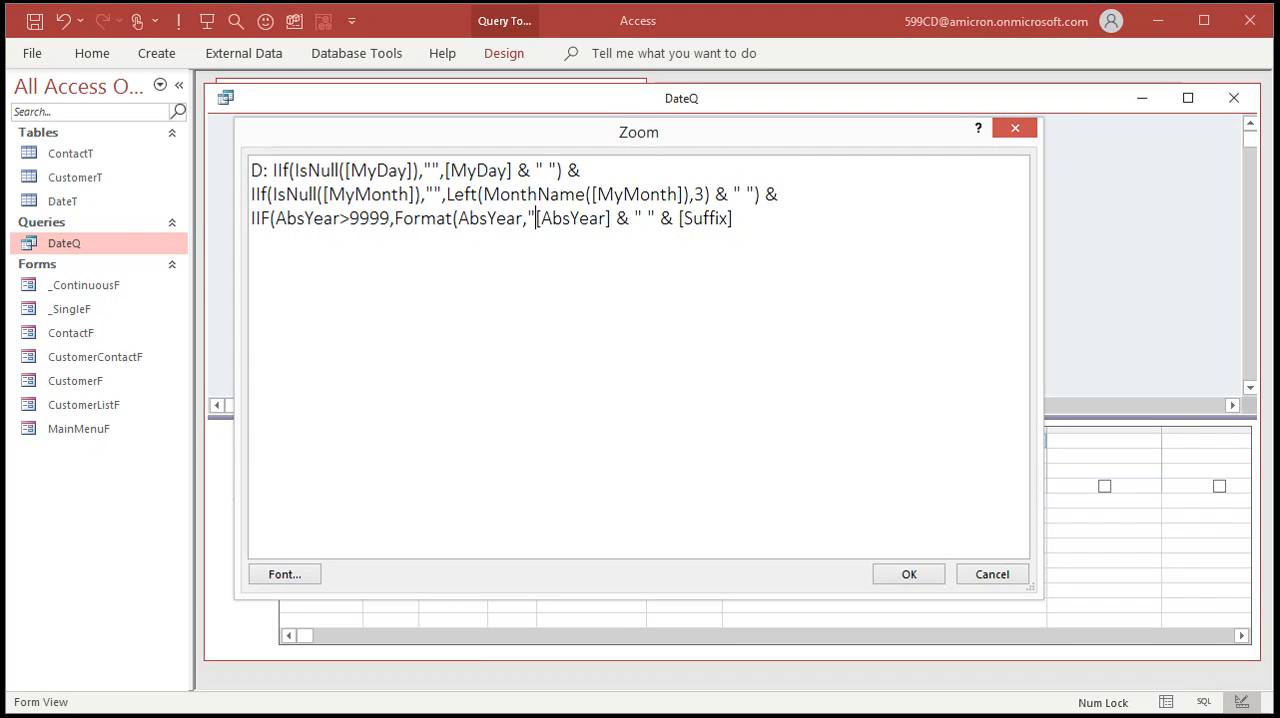
text(")
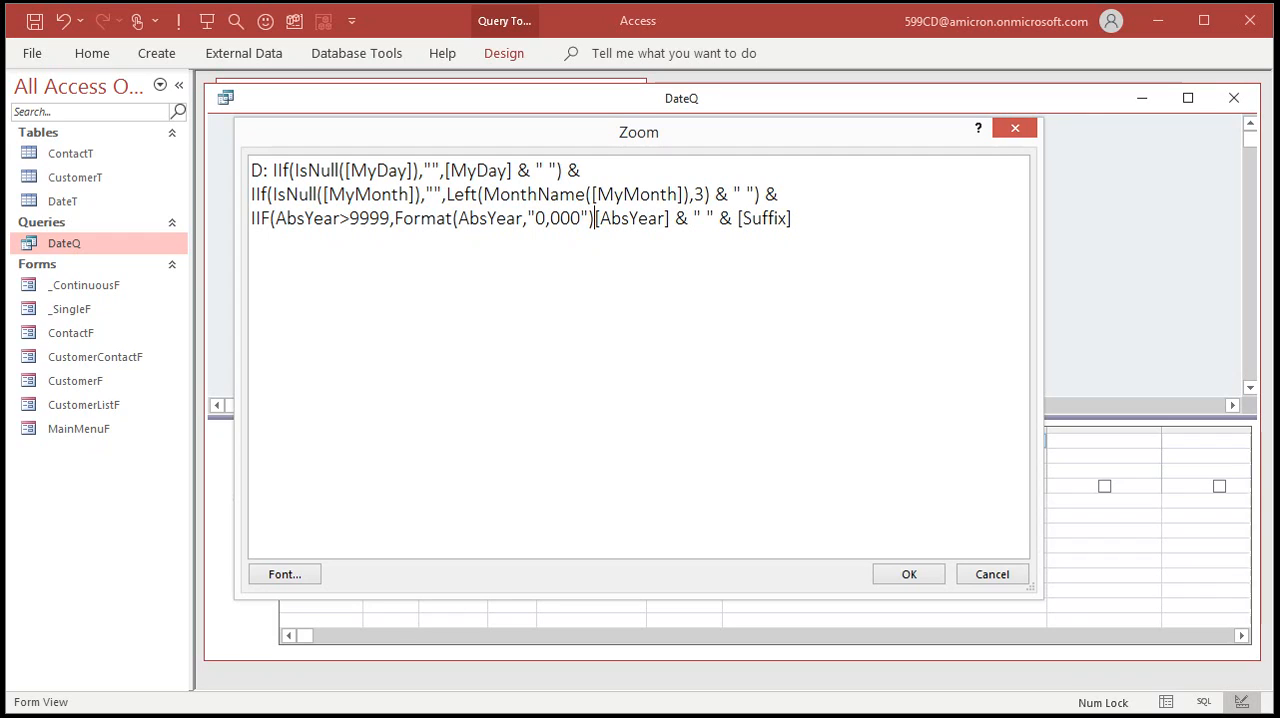
text(),[AbsYear])
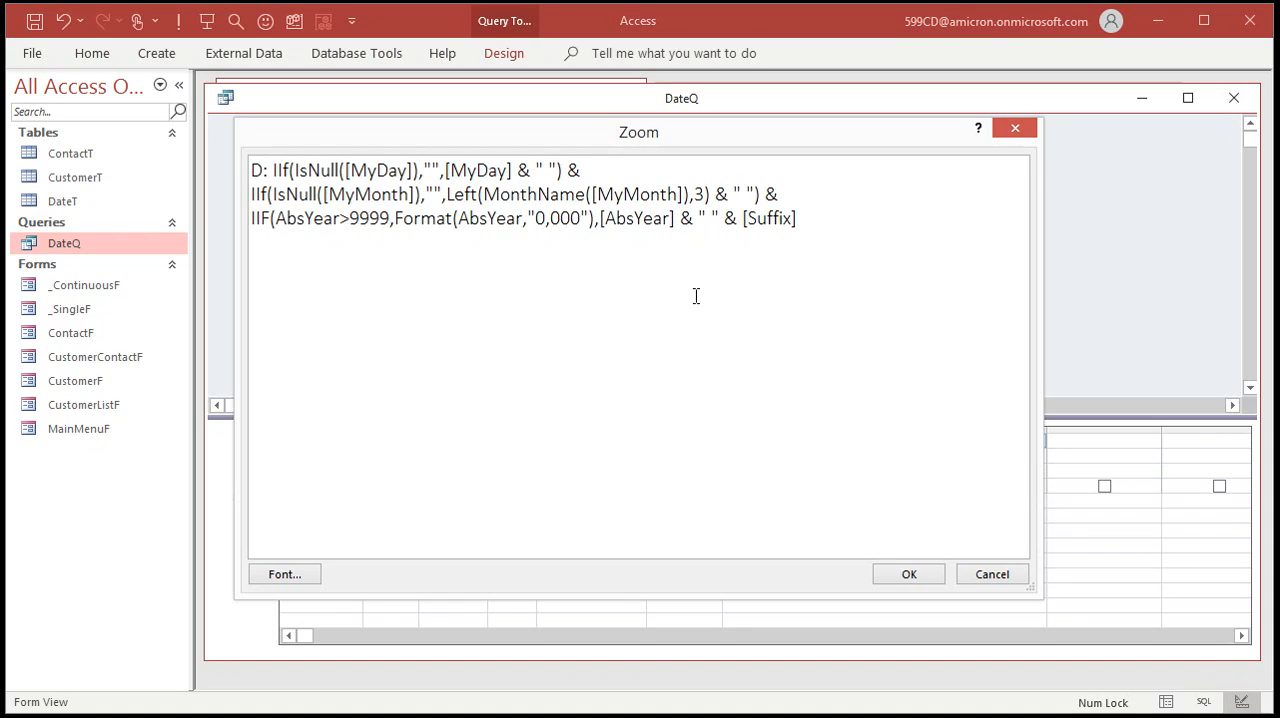
text())
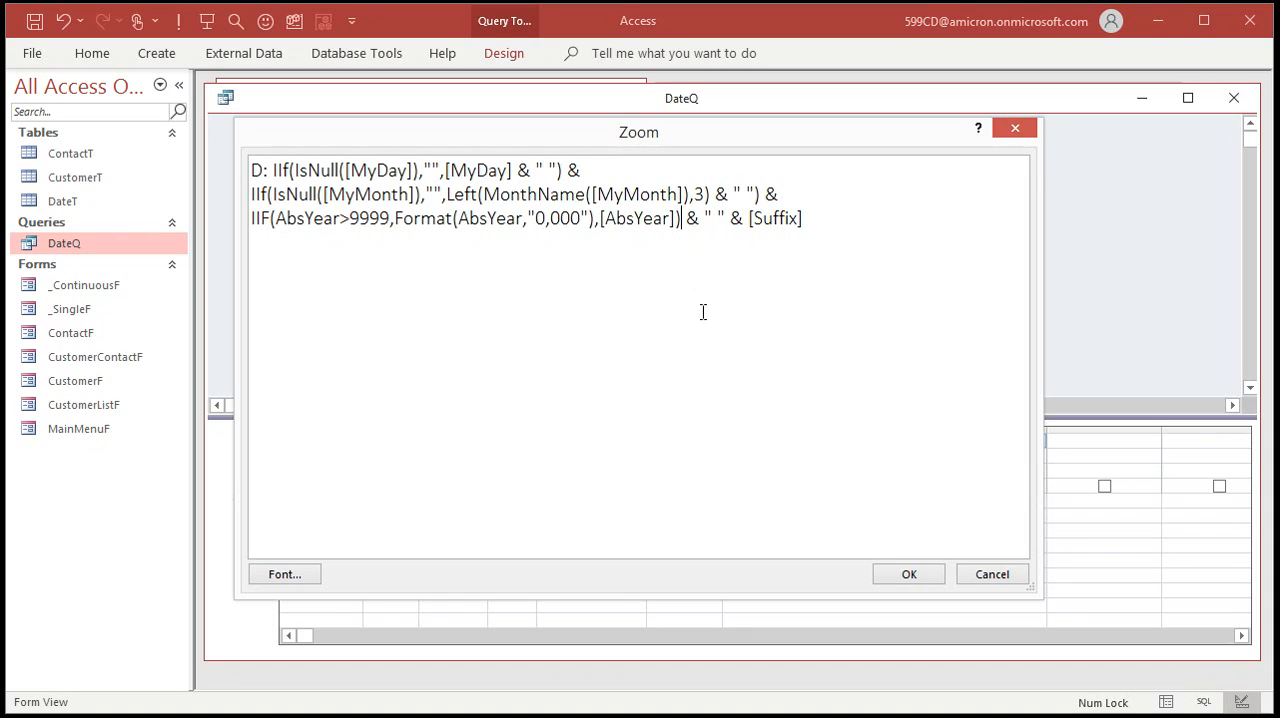
Close the year IIF after [AbsYear], accept the D expression and run DateQ.
click(912, 582)
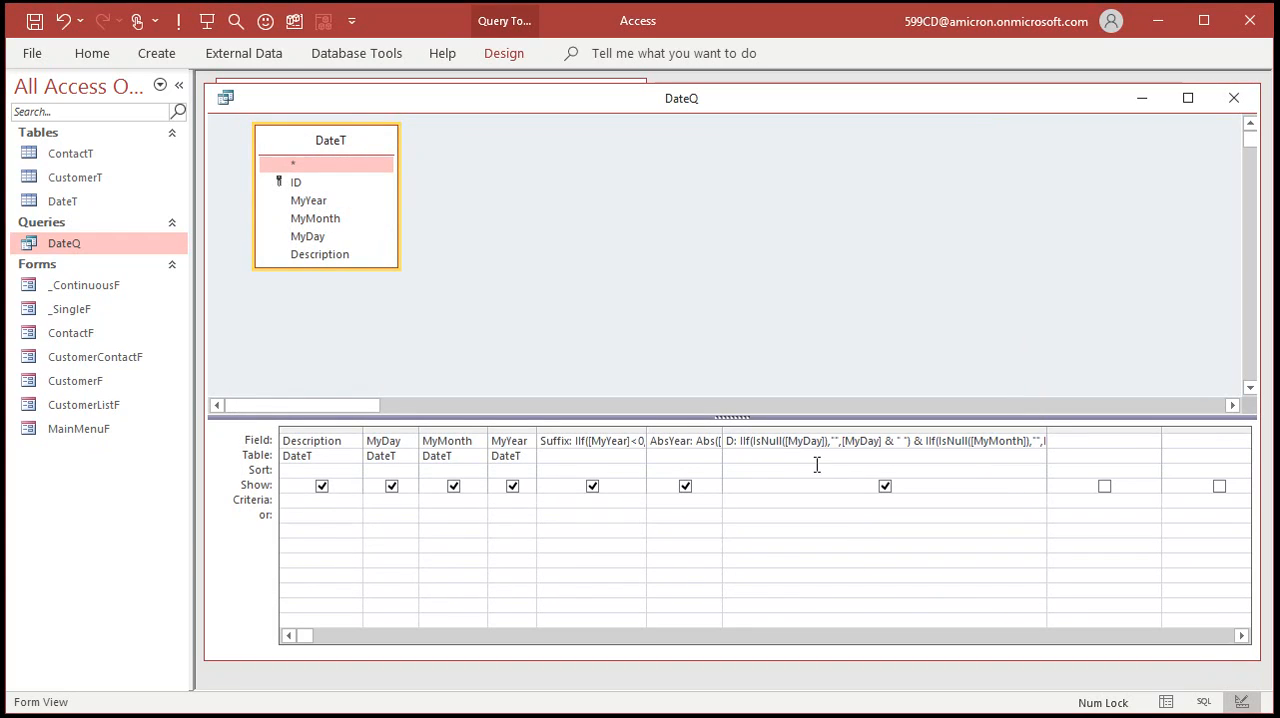
click(178, 22)
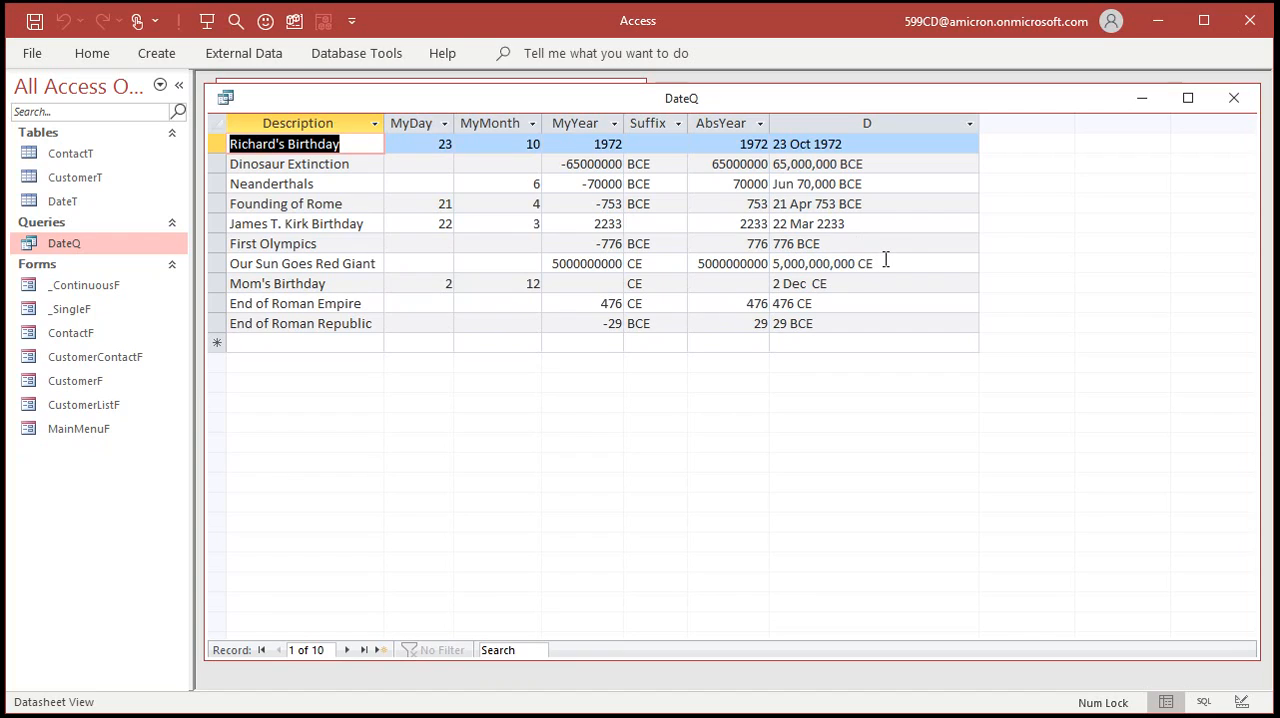
Check the D value of the Mom's Birthday record, return DateQ to Design View and open D's full expression.
click(808, 284)
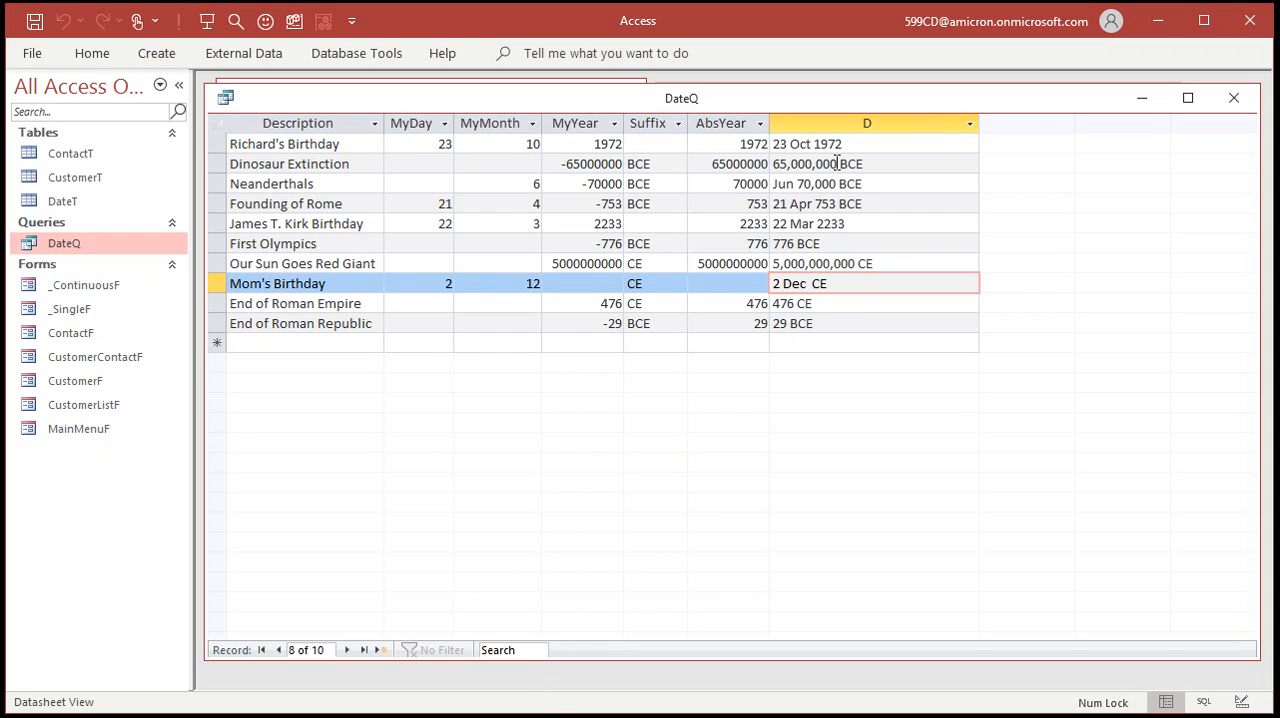
drag(837, 165, 756, 170)
right_click(756, 98)
click(802, 200)
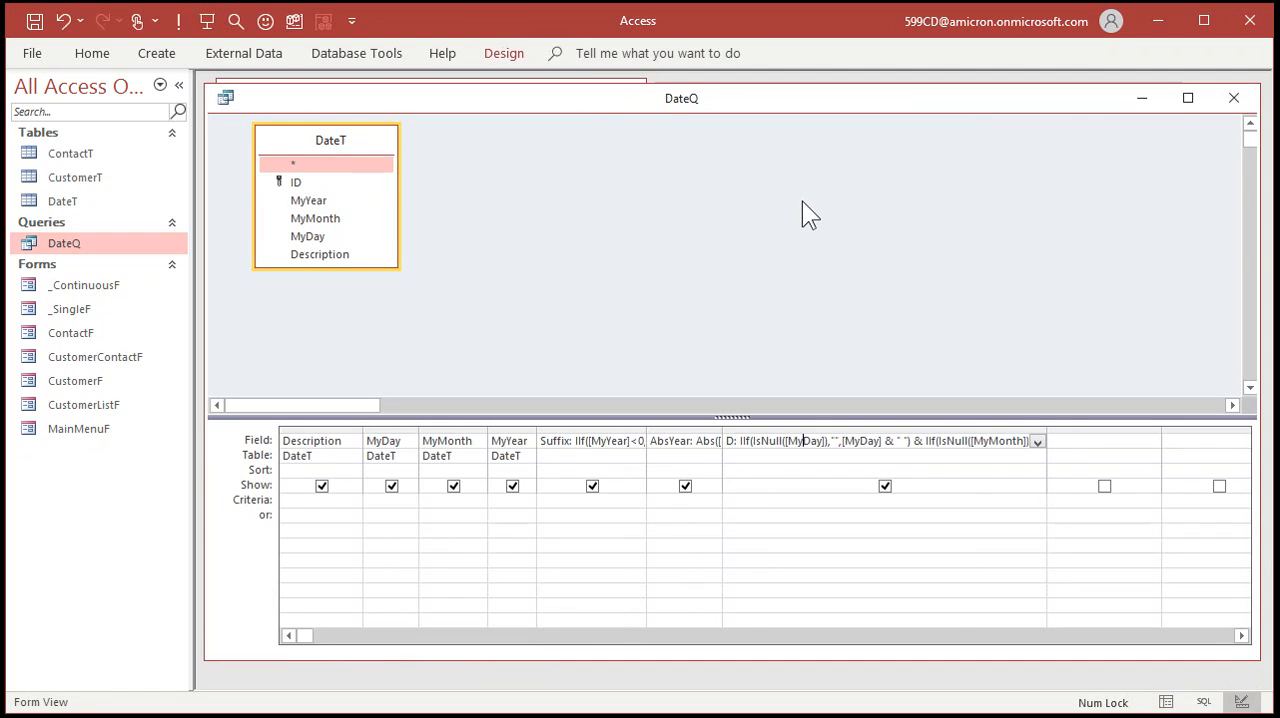
click(861, 441)
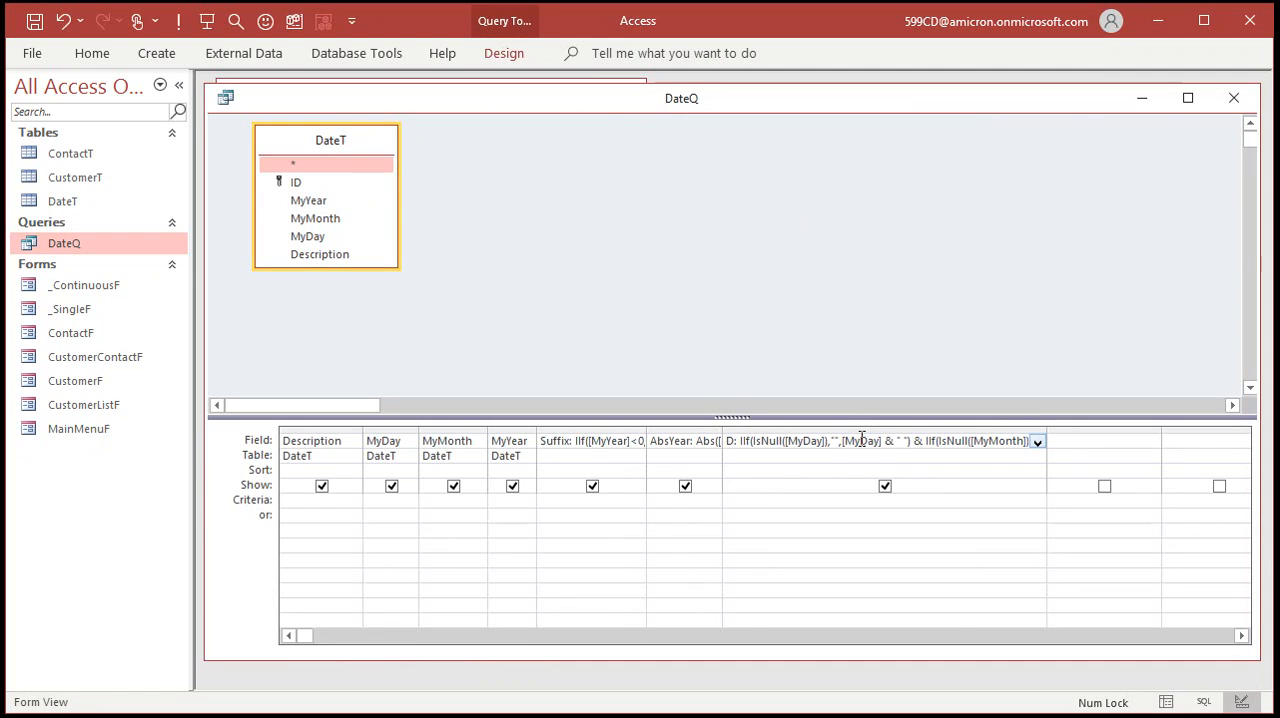
key(shift+F2)
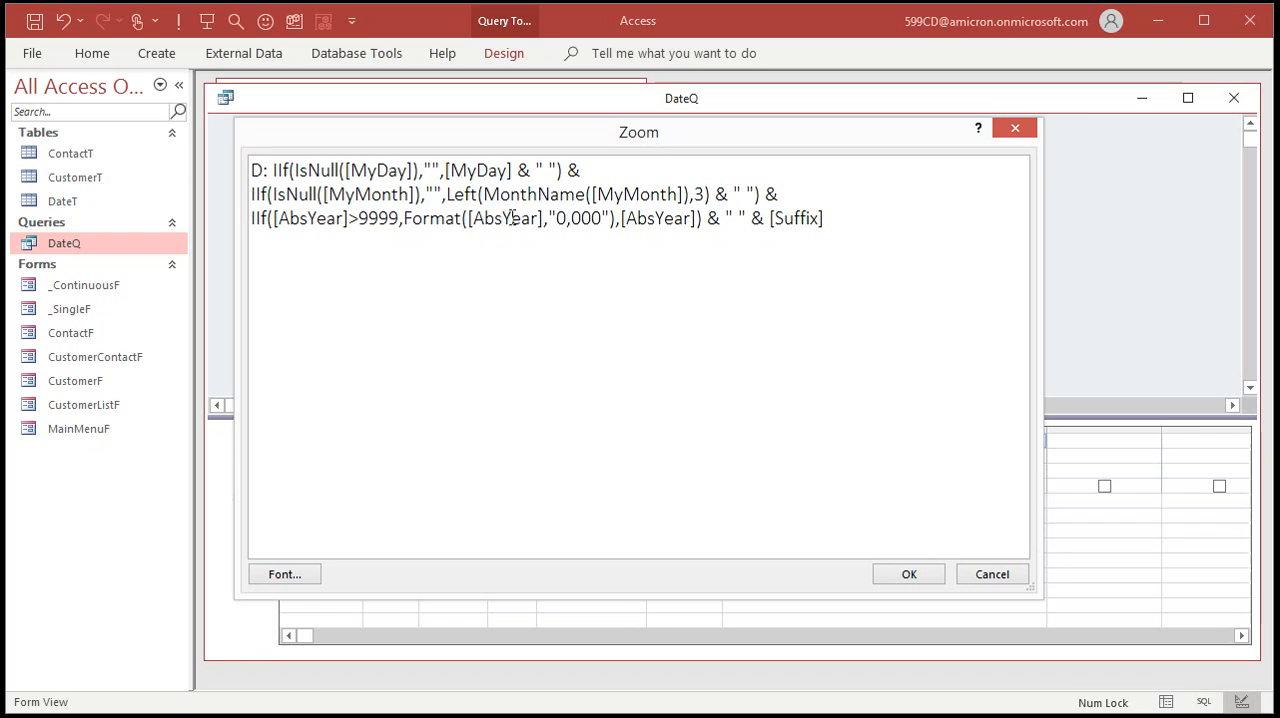
Examine the "0,000" year format and the " " & [Suffix] ending of the D expression.
click(597, 218)
drag(597, 218, 557, 218)
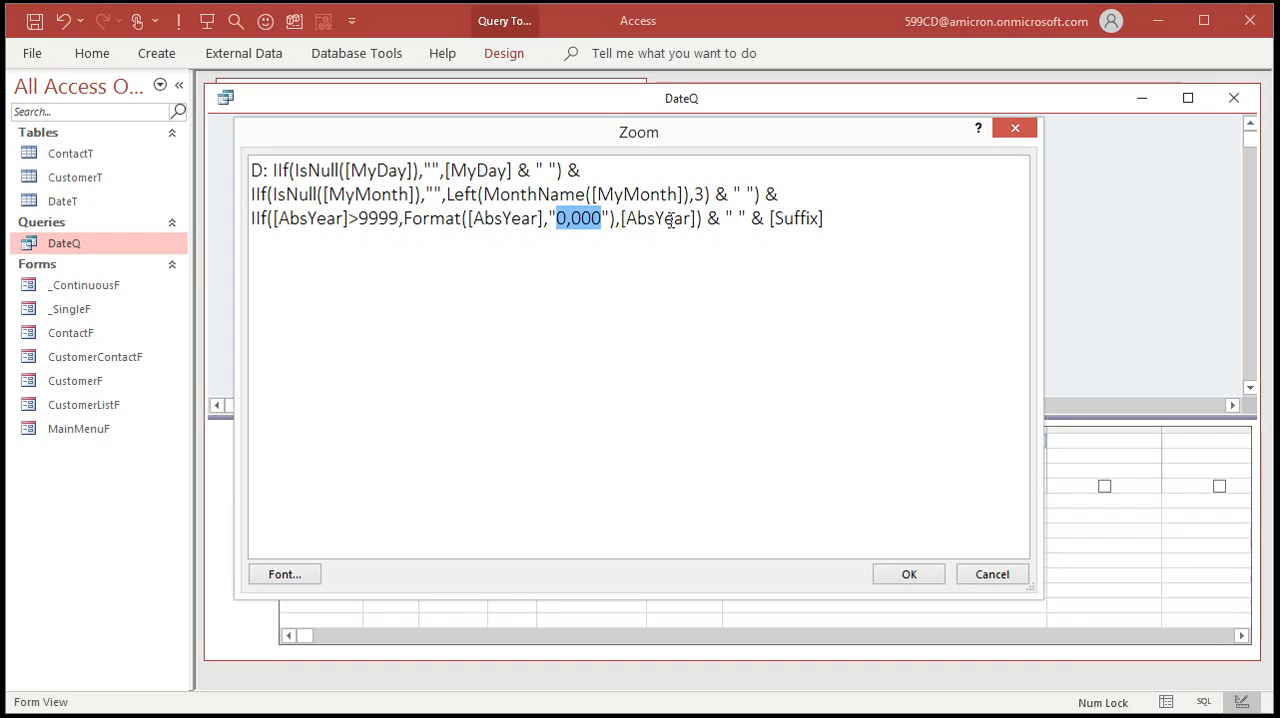
drag(726, 218, 863, 215)
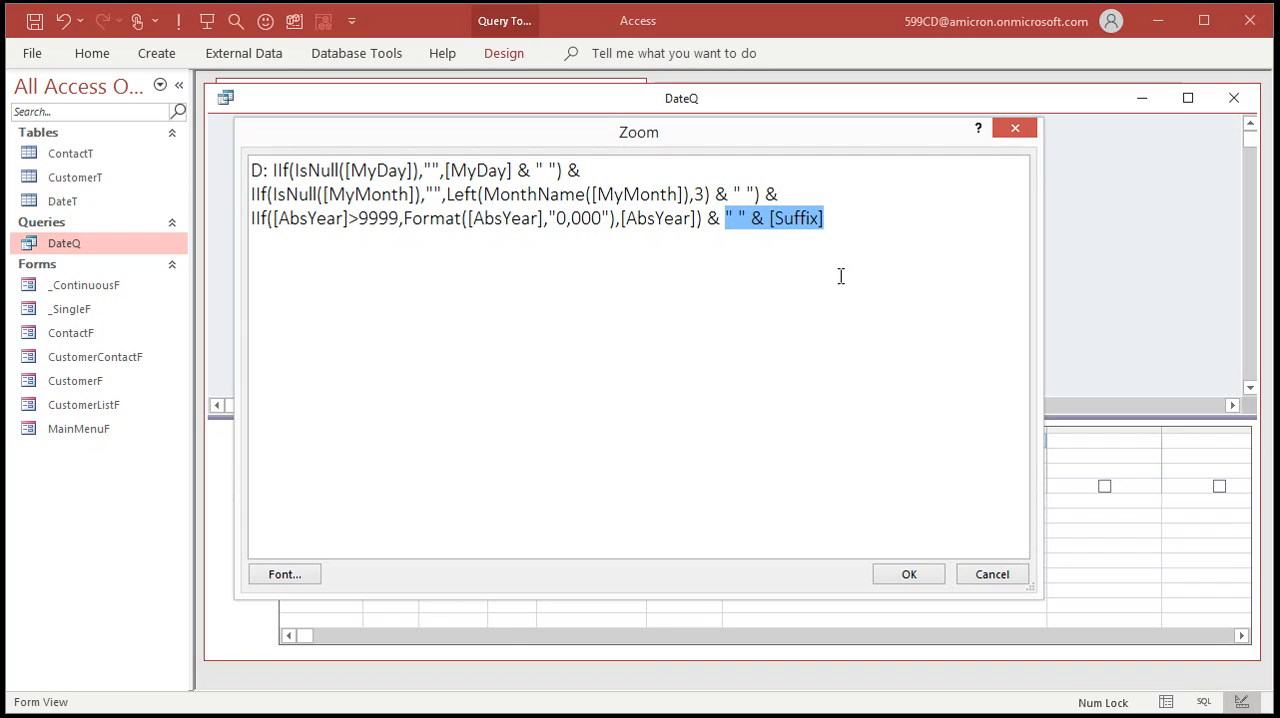
click(675, 218)
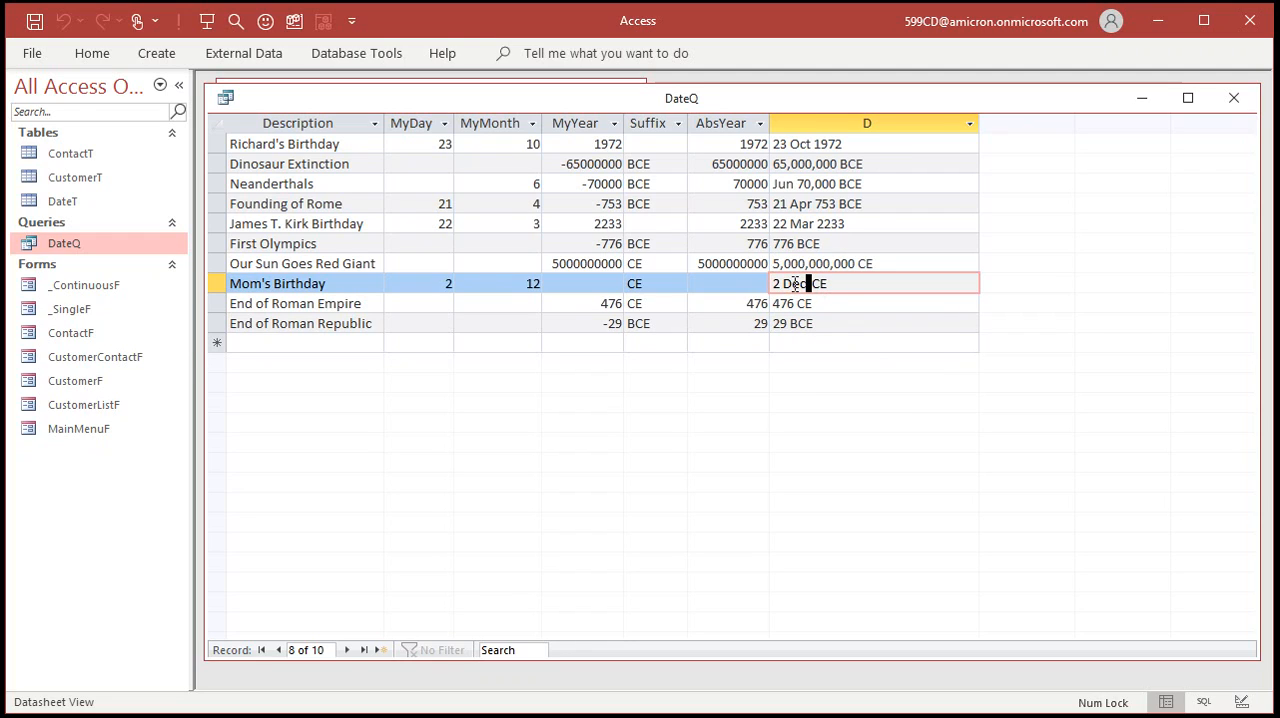
Return DateQ to Design View and insert IIF(IsNull(AbsYear),"", before the year IIF in the D expression.
right_click(775, 109)
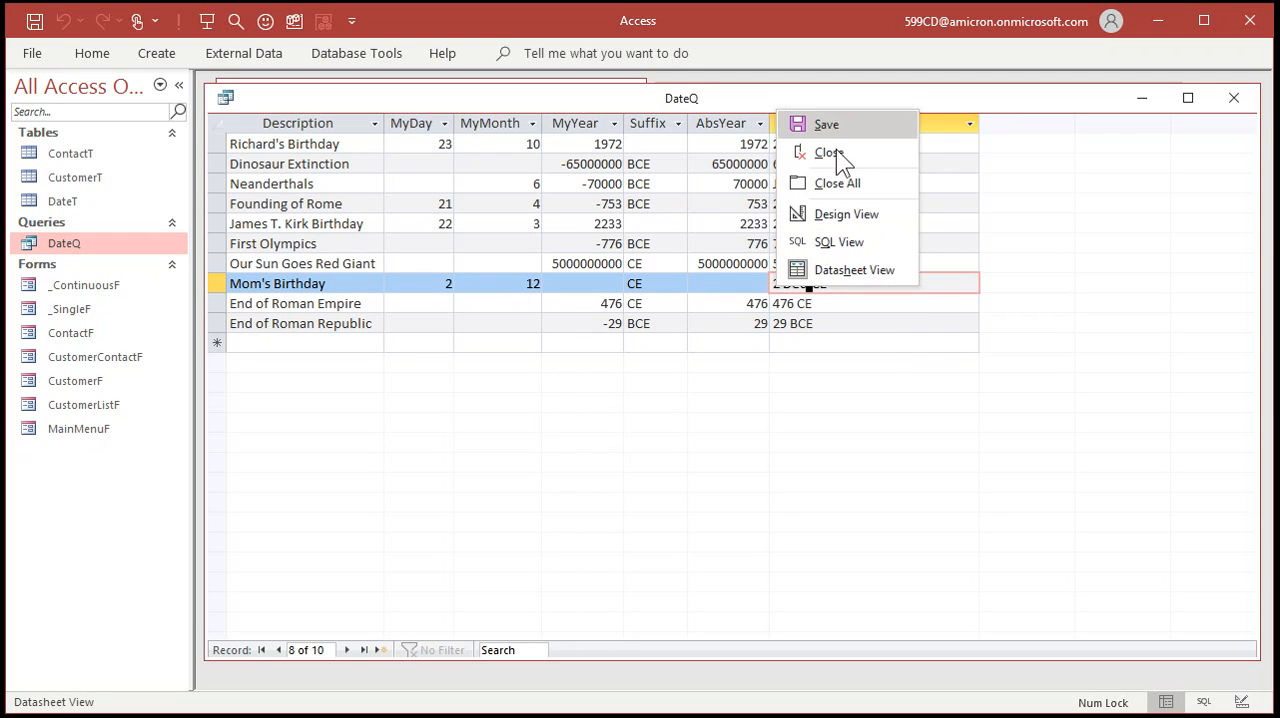
click(830, 214)
click(799, 440)
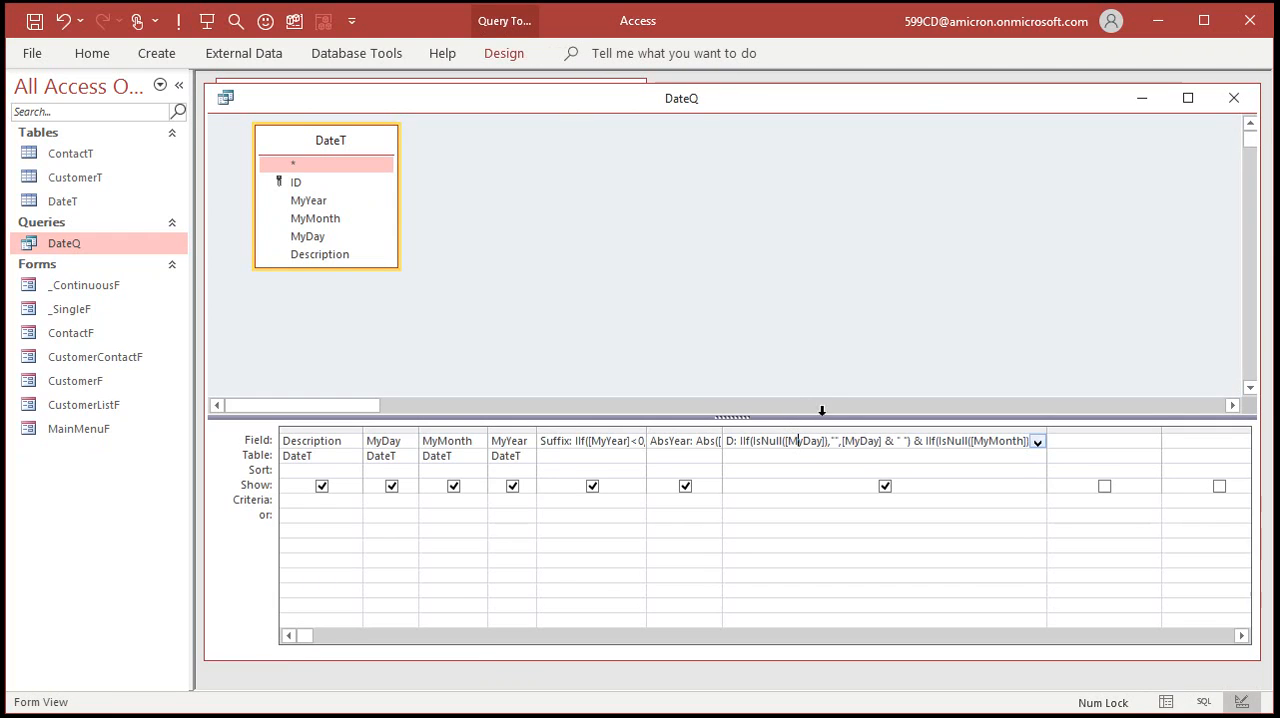
key(shift+F2)
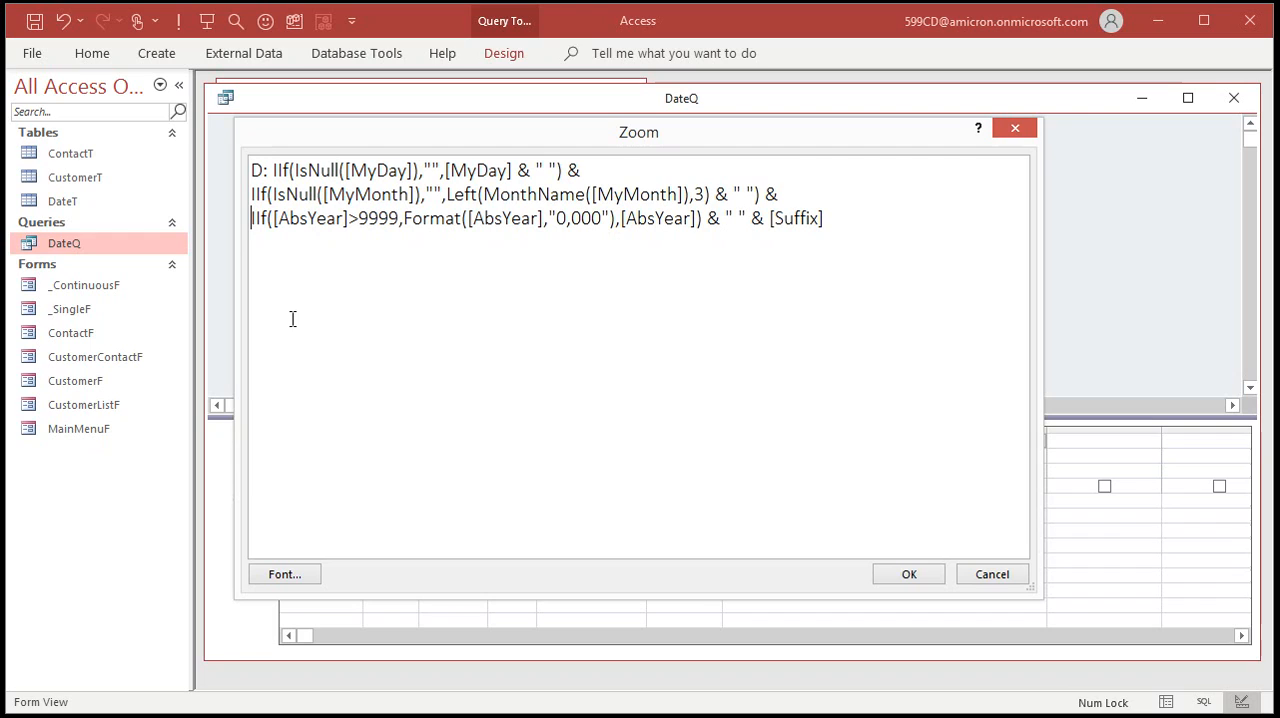
text(IIF(Is)
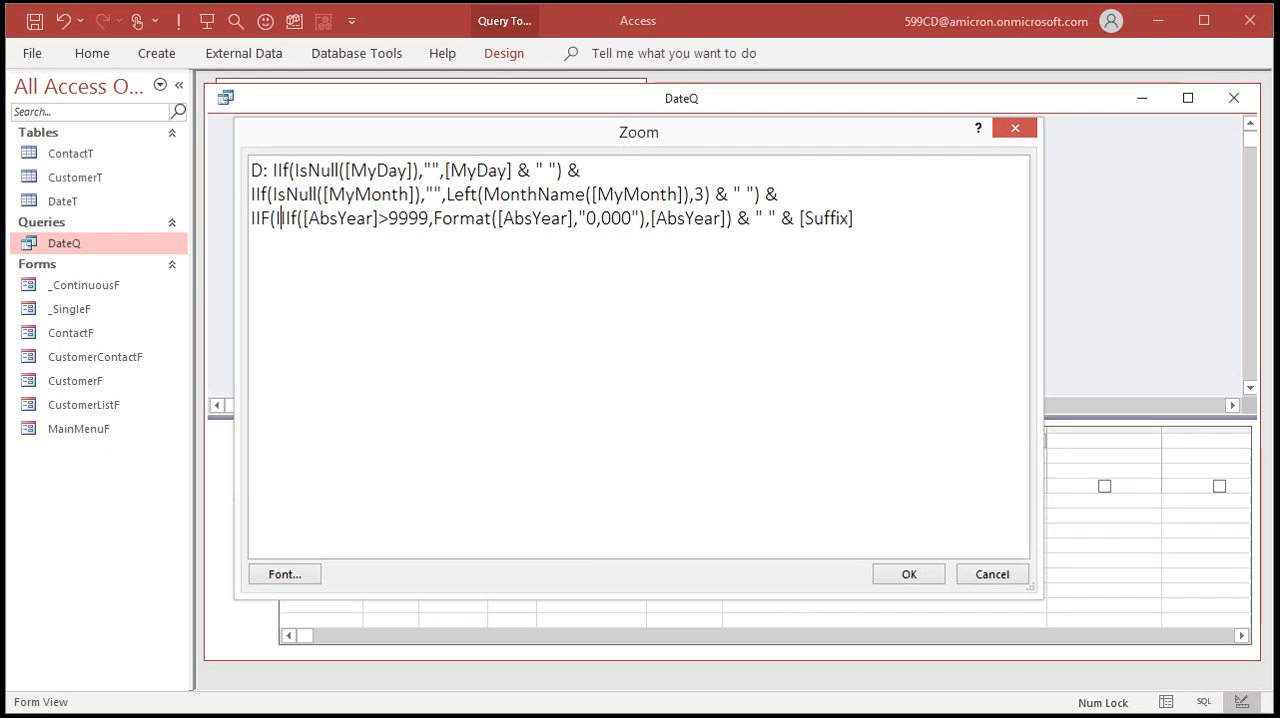
text(Null(A)
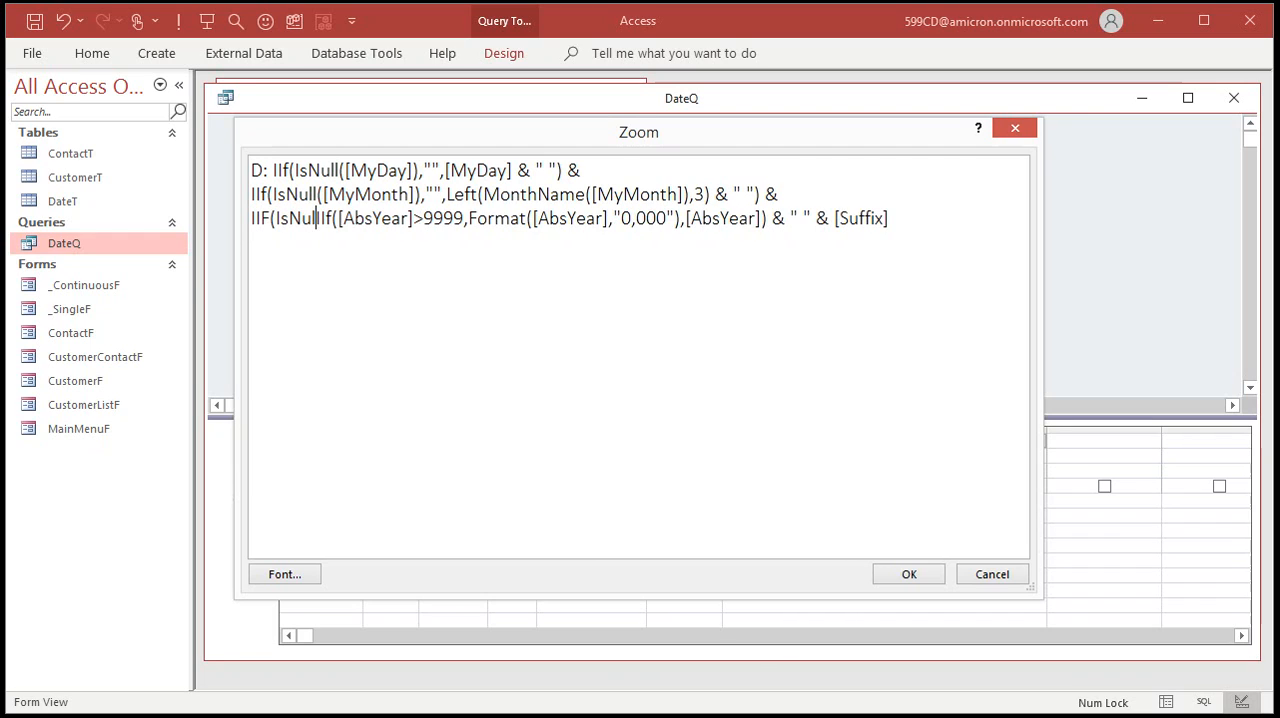
text(bsYear),)
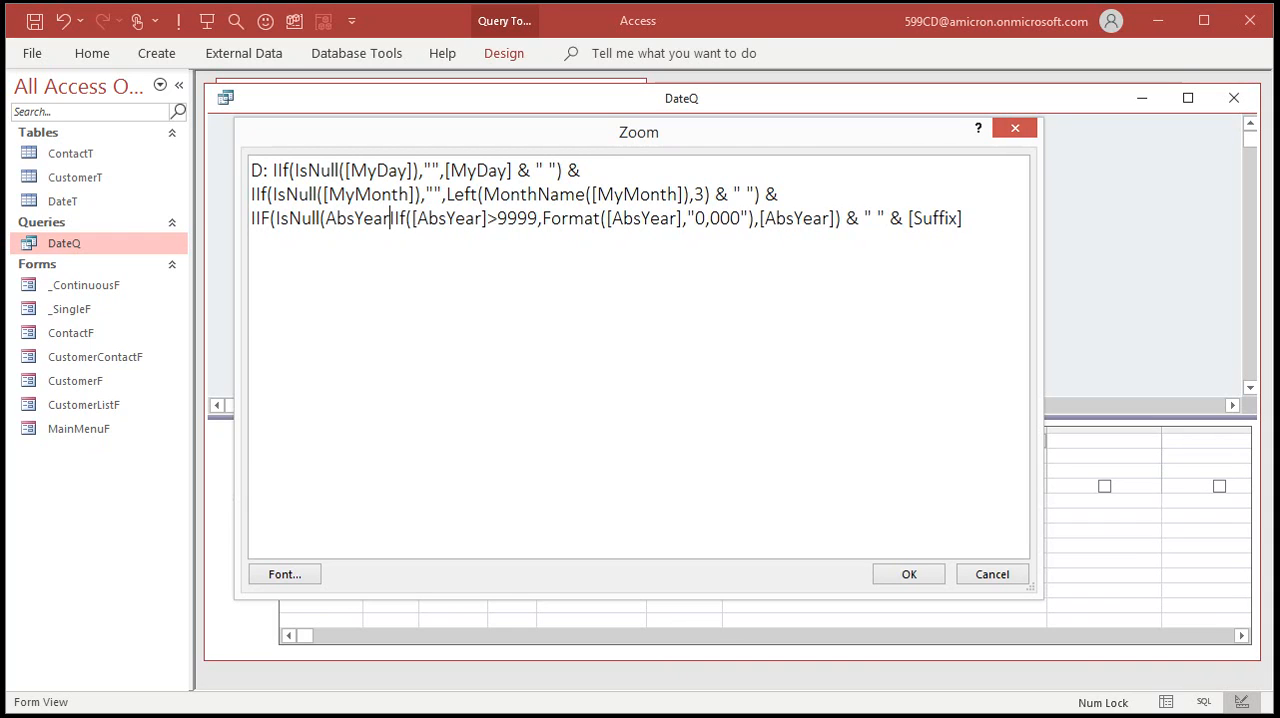
text("")
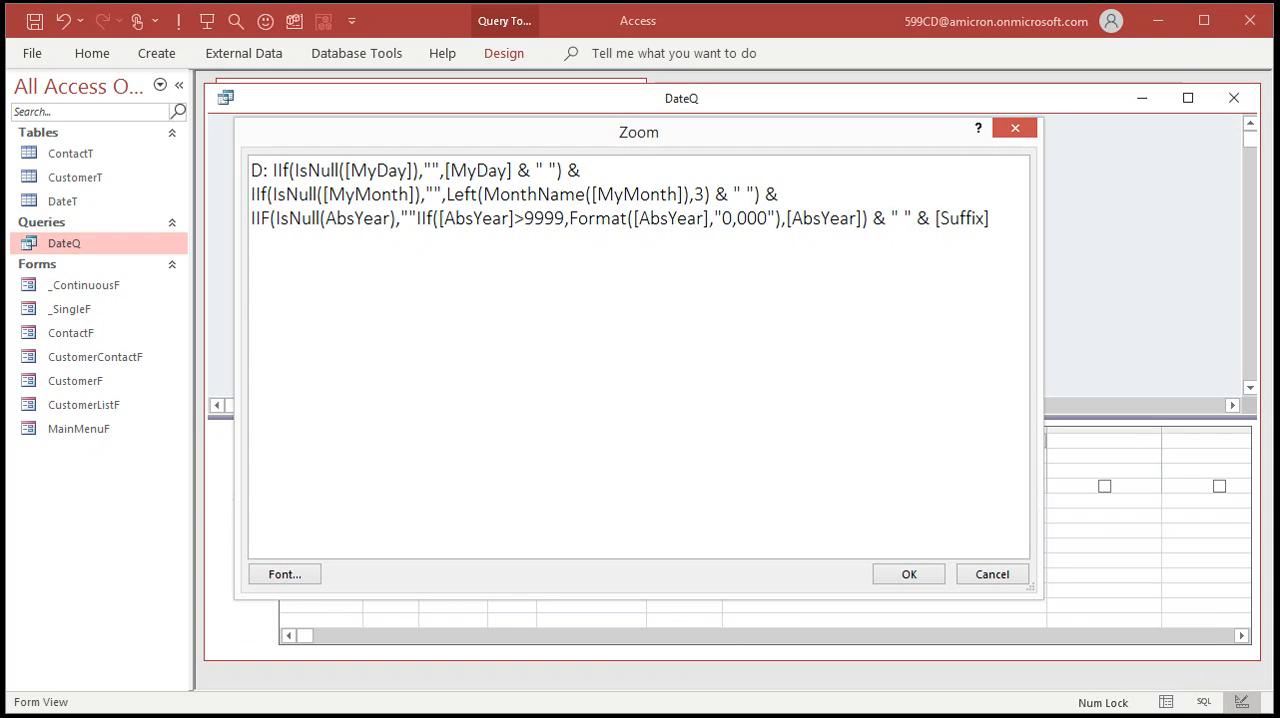
text(,)
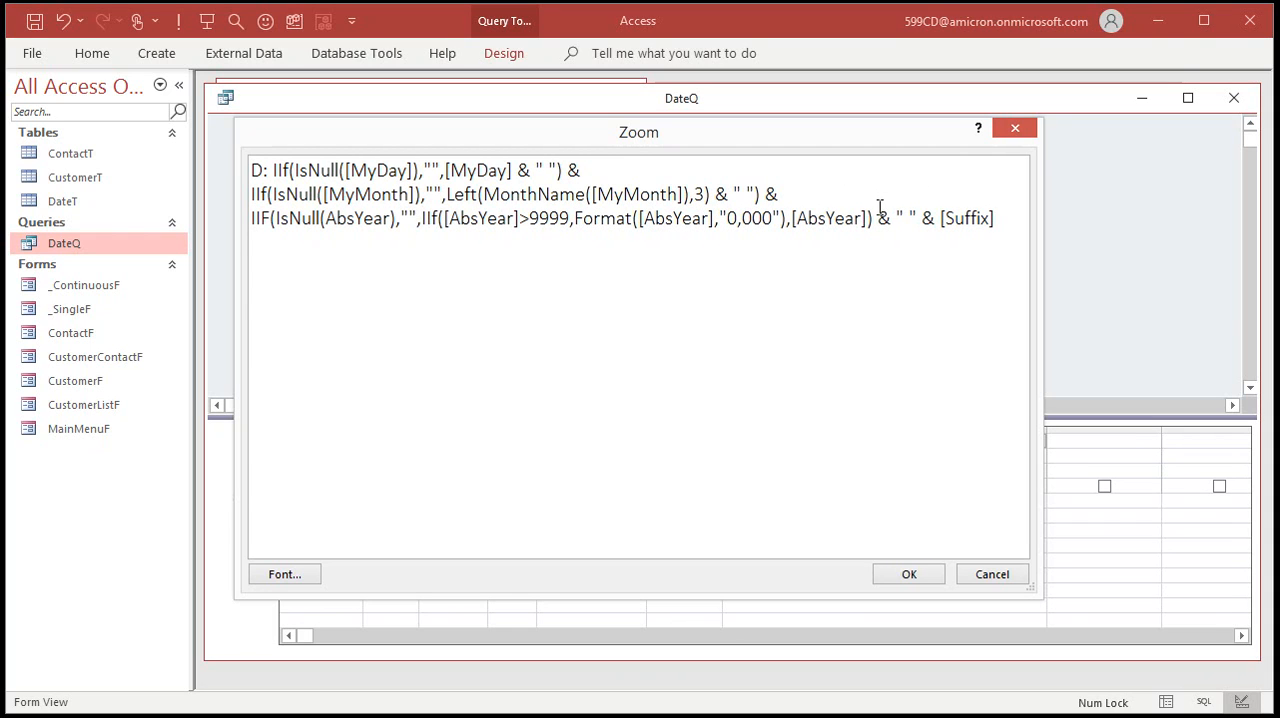
Close the IsNull(AbsYear) IIF after the " " preceding & [Suffix], accept the D expression and run DateQ.
click(913, 217)
text())
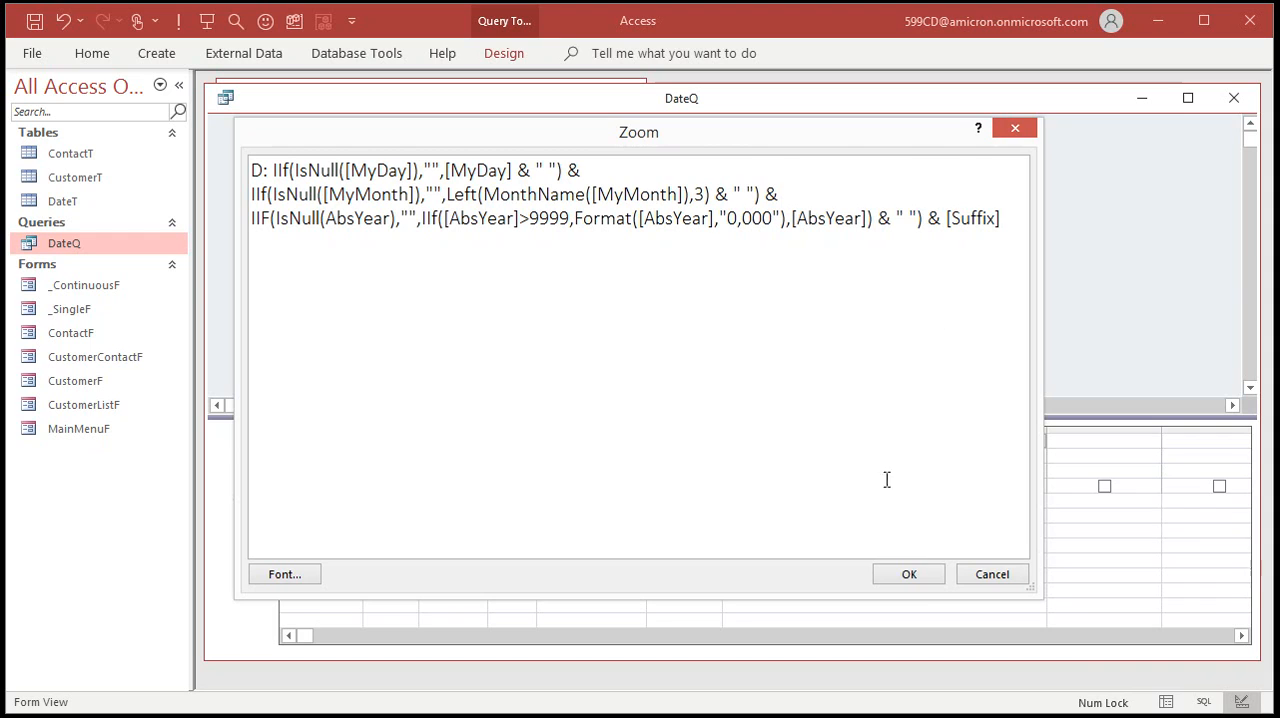
click(917, 577)
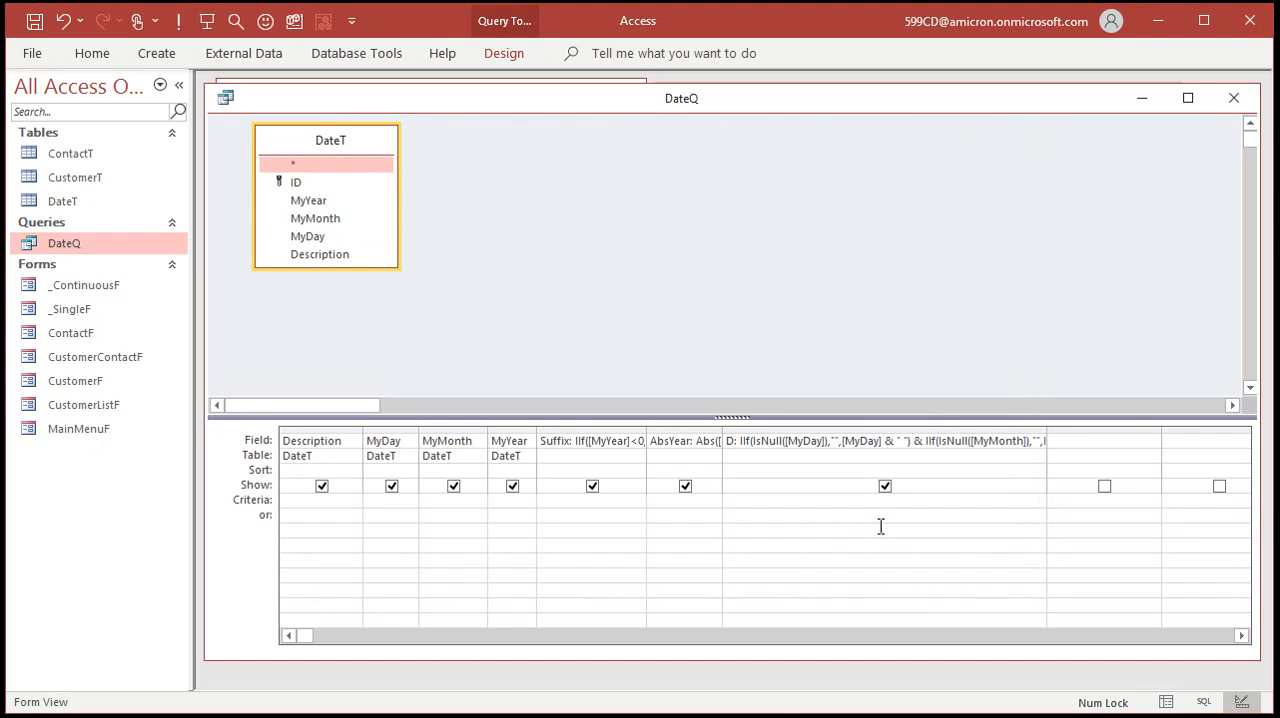
click(178, 20)
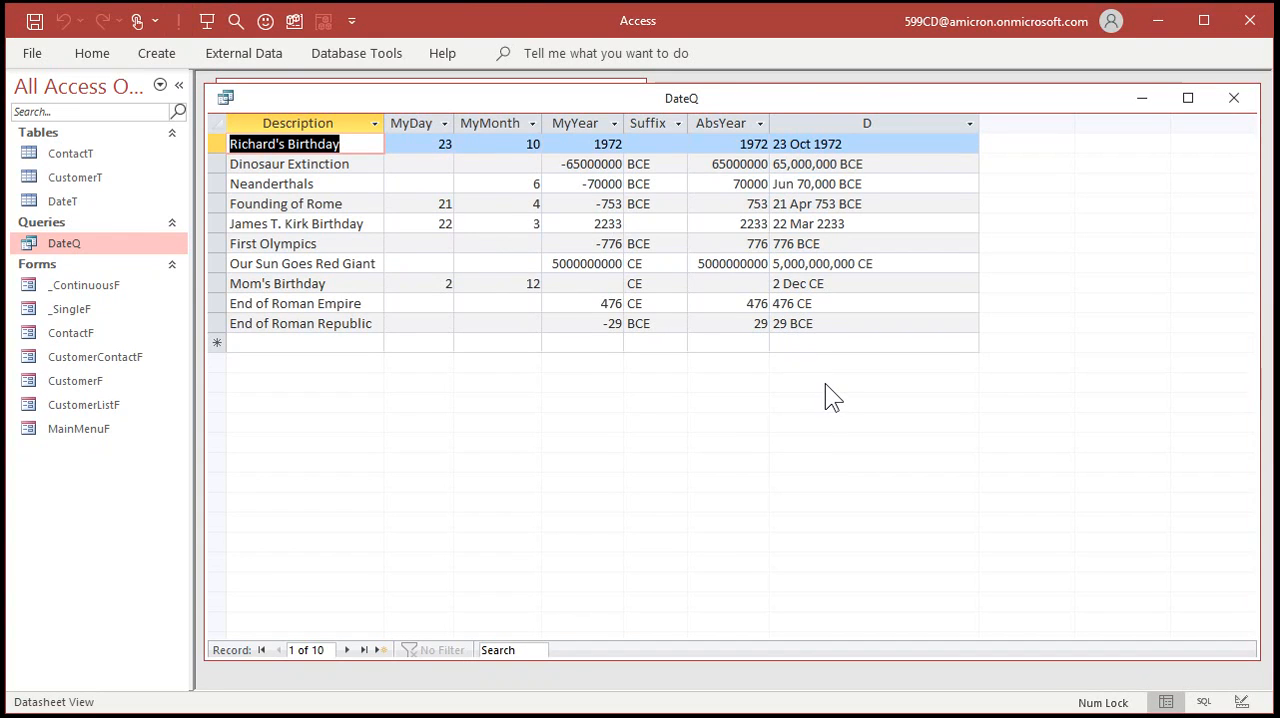
Check the day, month and year cells of the Dinosaur Extinction and Neanderthals records.
click(416, 164)
click(487, 165)
click(563, 183)
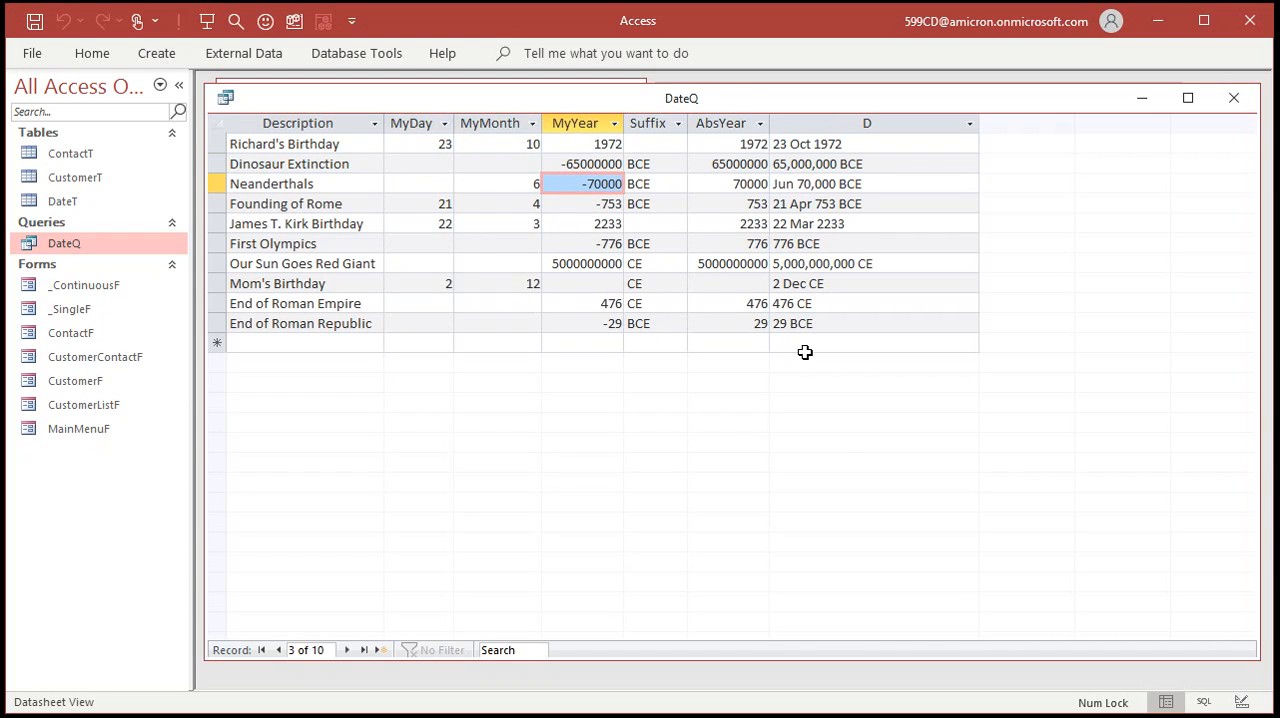
click(825, 420)
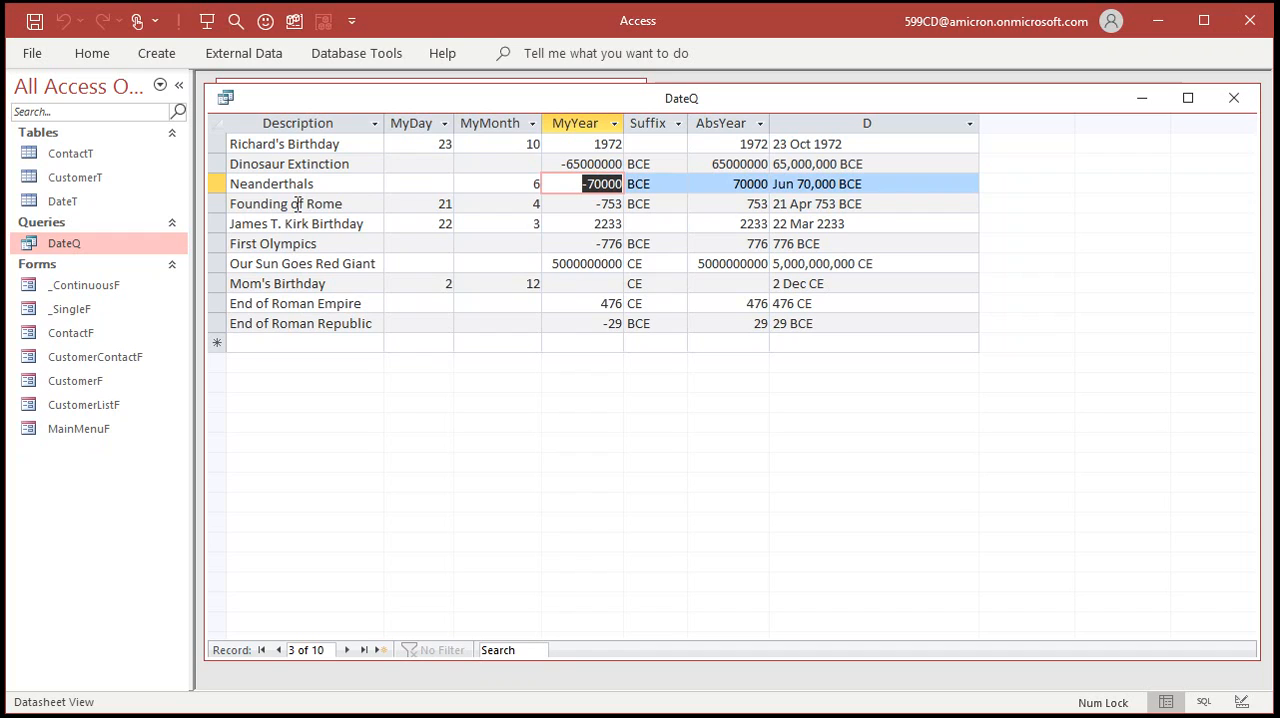
Rerun DateQ from Design View and compare the Description through MyYear columns with the D column.
right_click(689, 92)
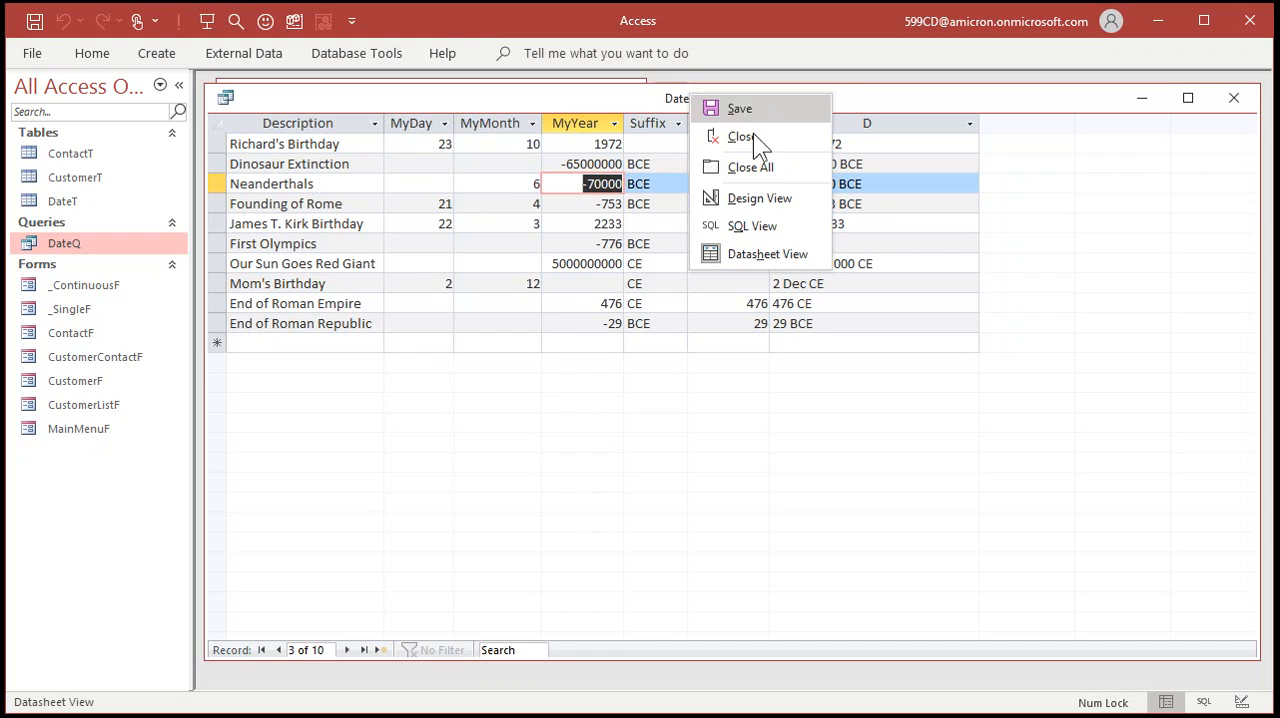
click(748, 198)
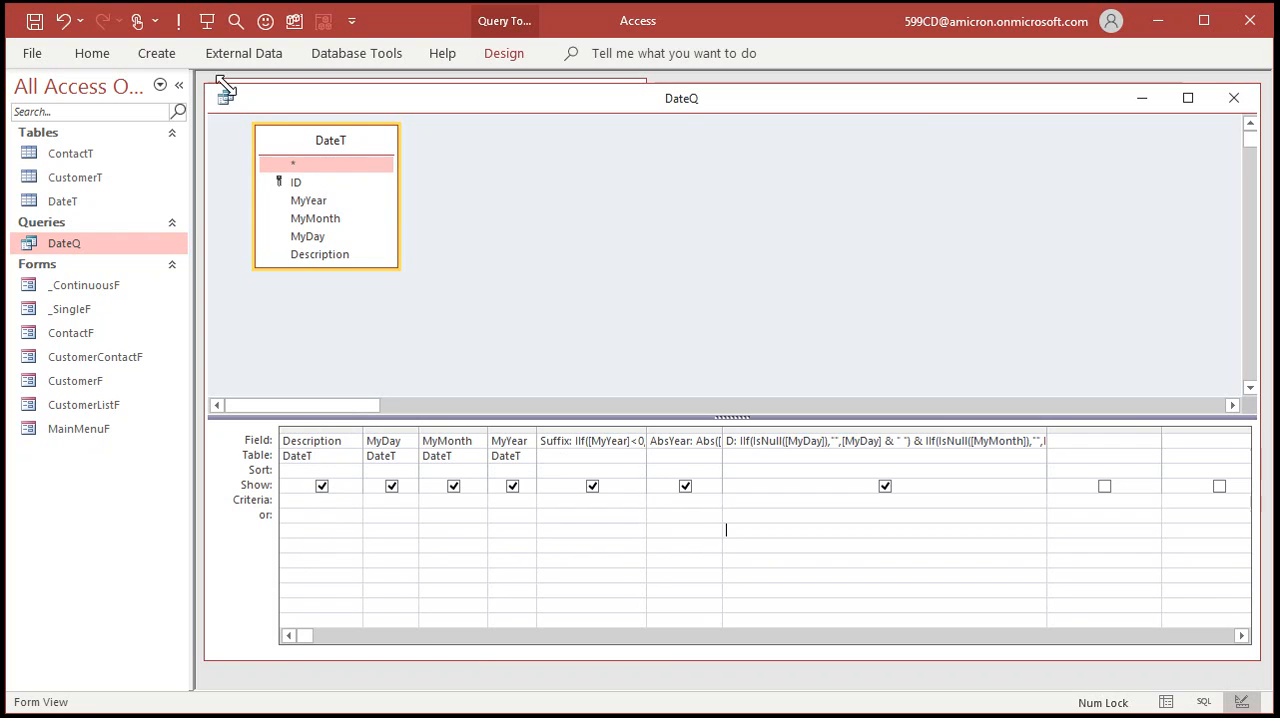
click(179, 21)
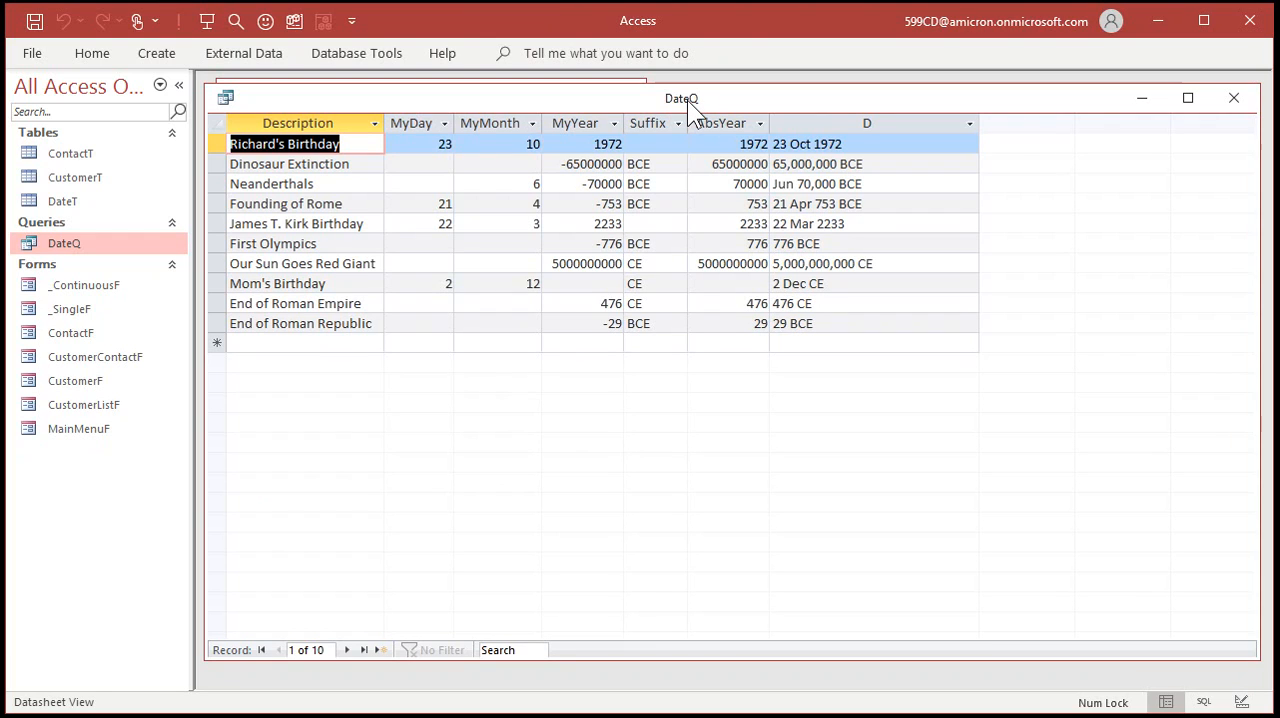
click(316, 123)
drag(316, 123, 586, 123)
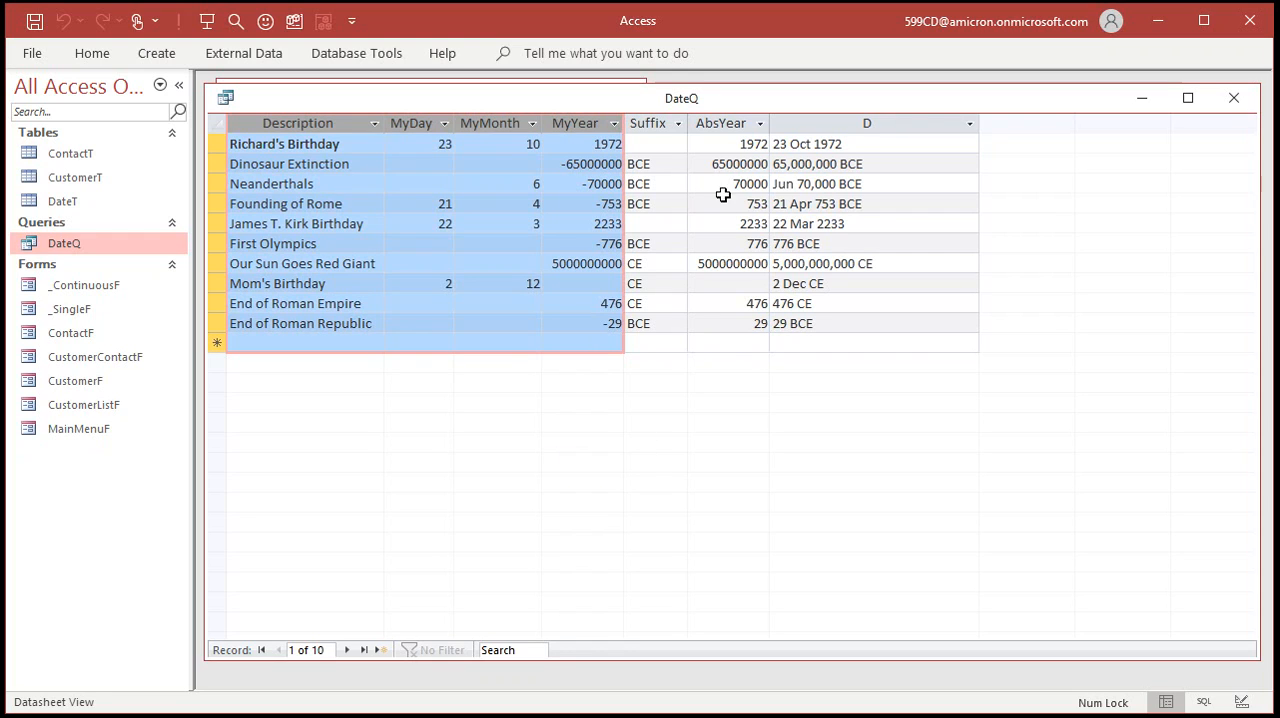
click(836, 120)
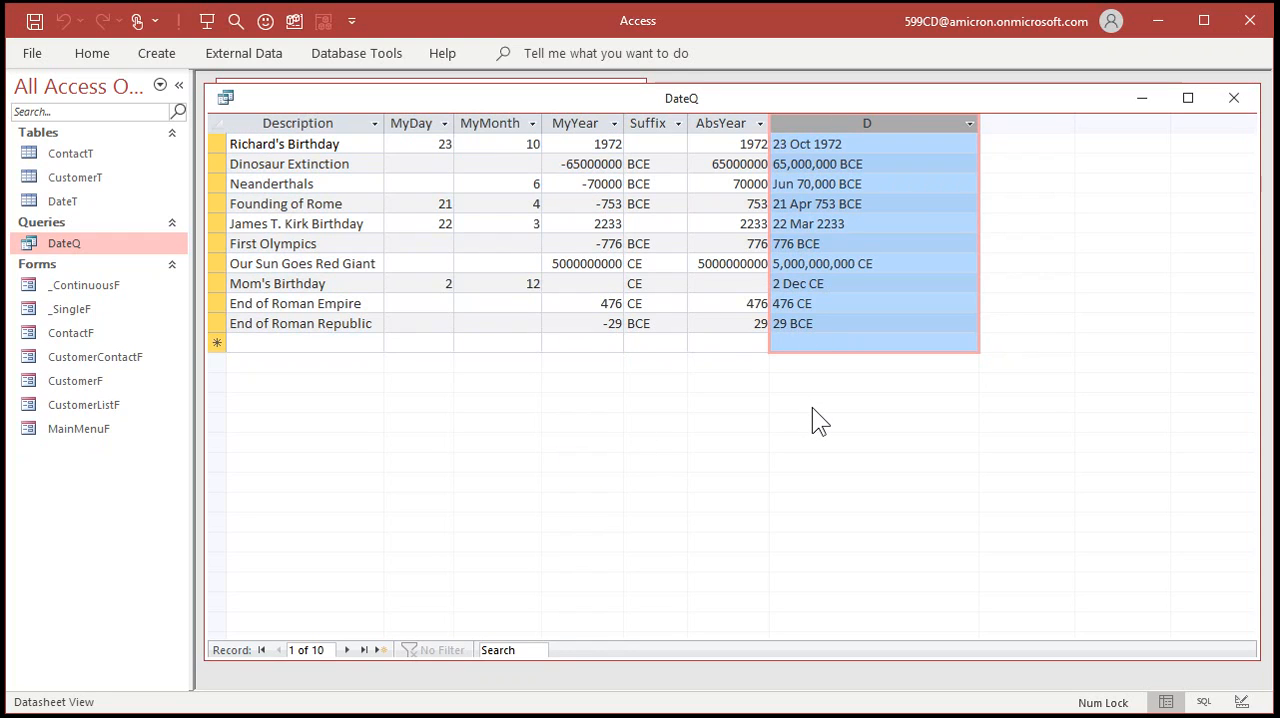